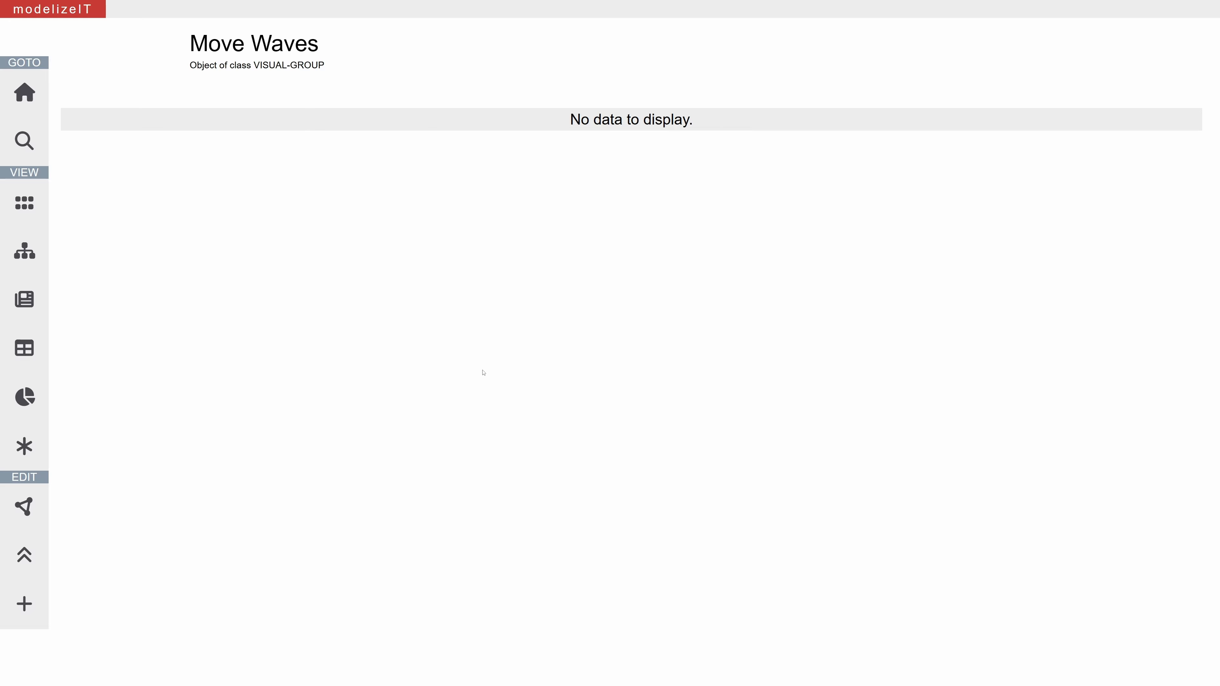
Open the wave planning form and add a phase named Cutover with colour 945151 to the phases template
left_click(24, 506)
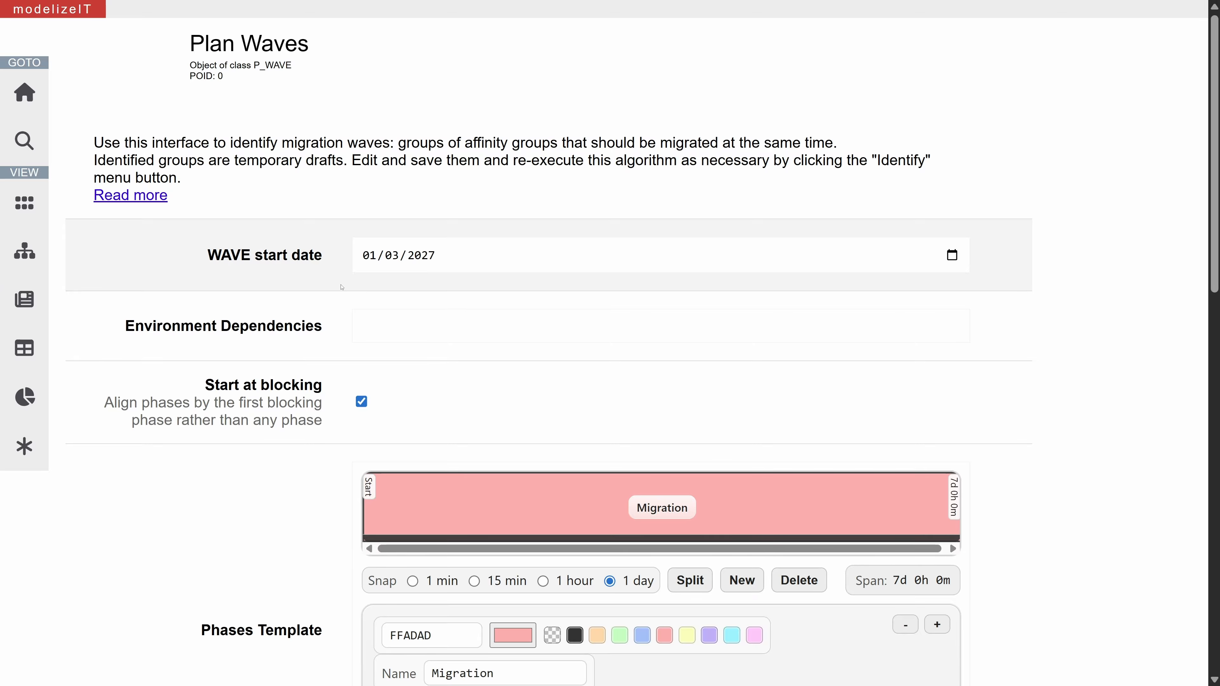
scroll(342, 287, "down", 5)
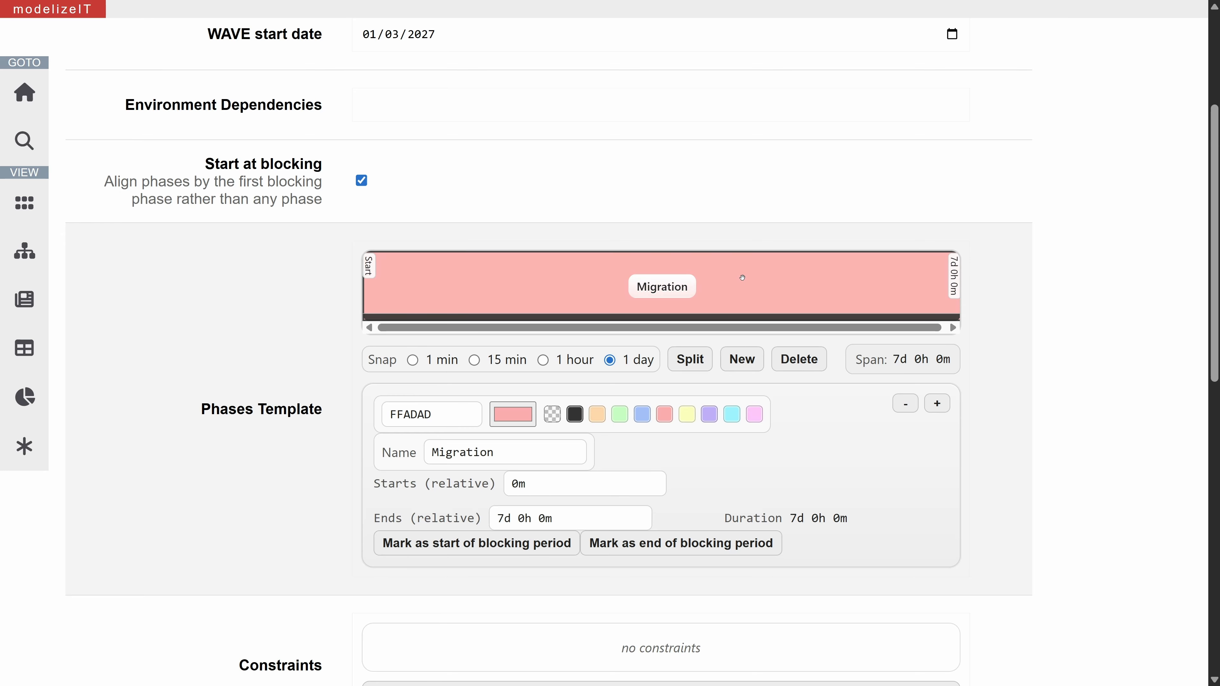
left_click(742, 359)
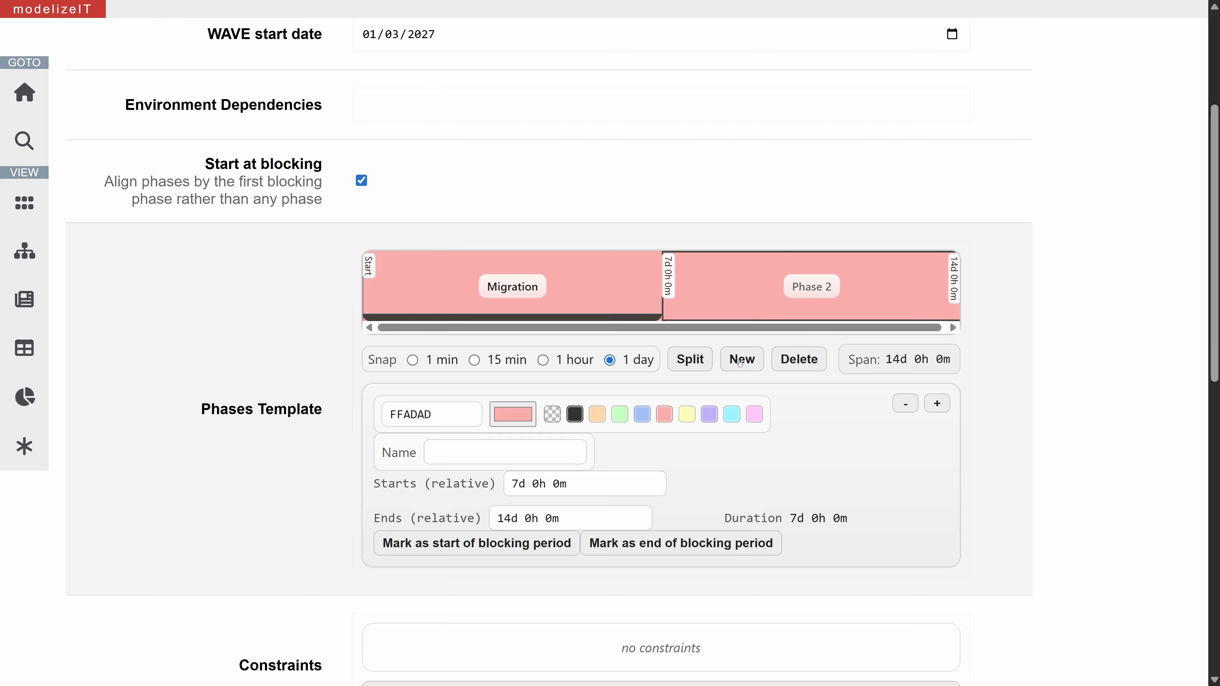
left_click(518, 453)
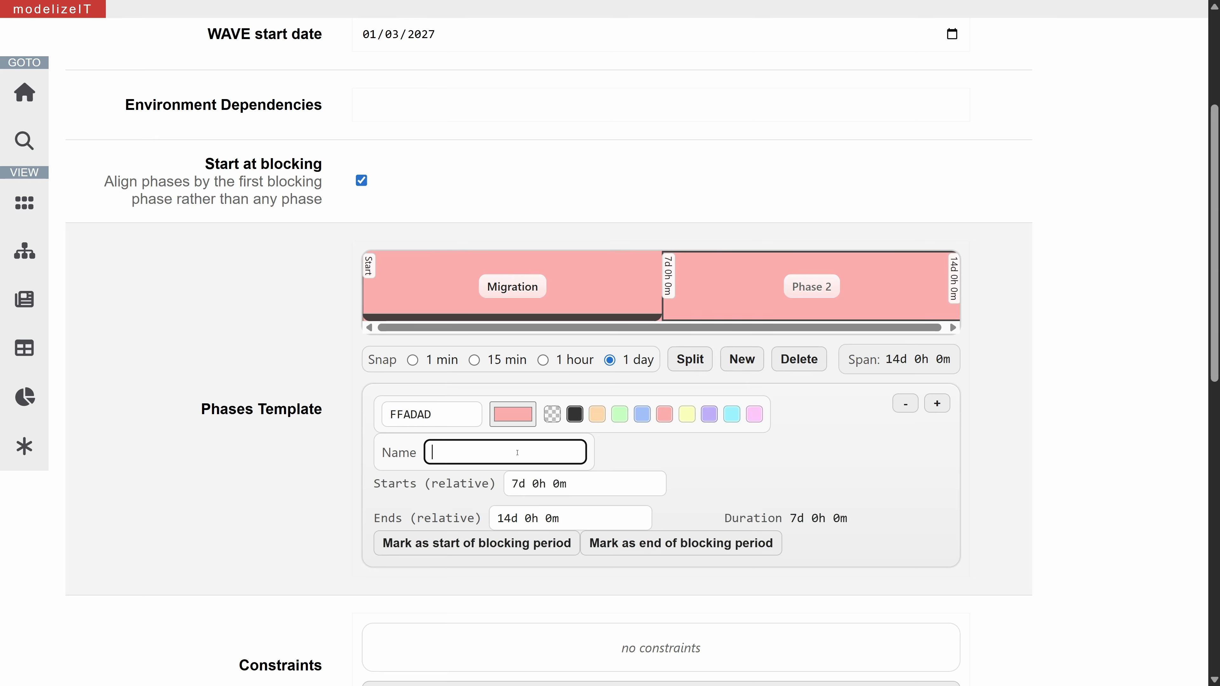
type("Cutover")
left_click(514, 416)
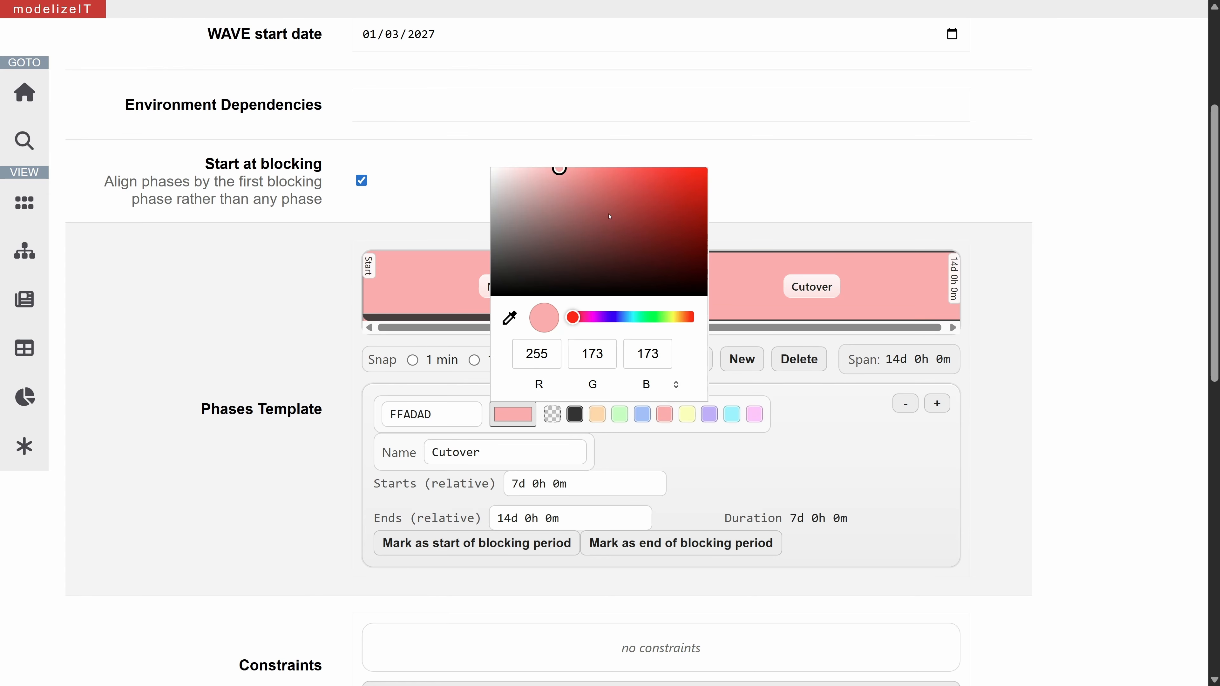
left_click(588, 221)
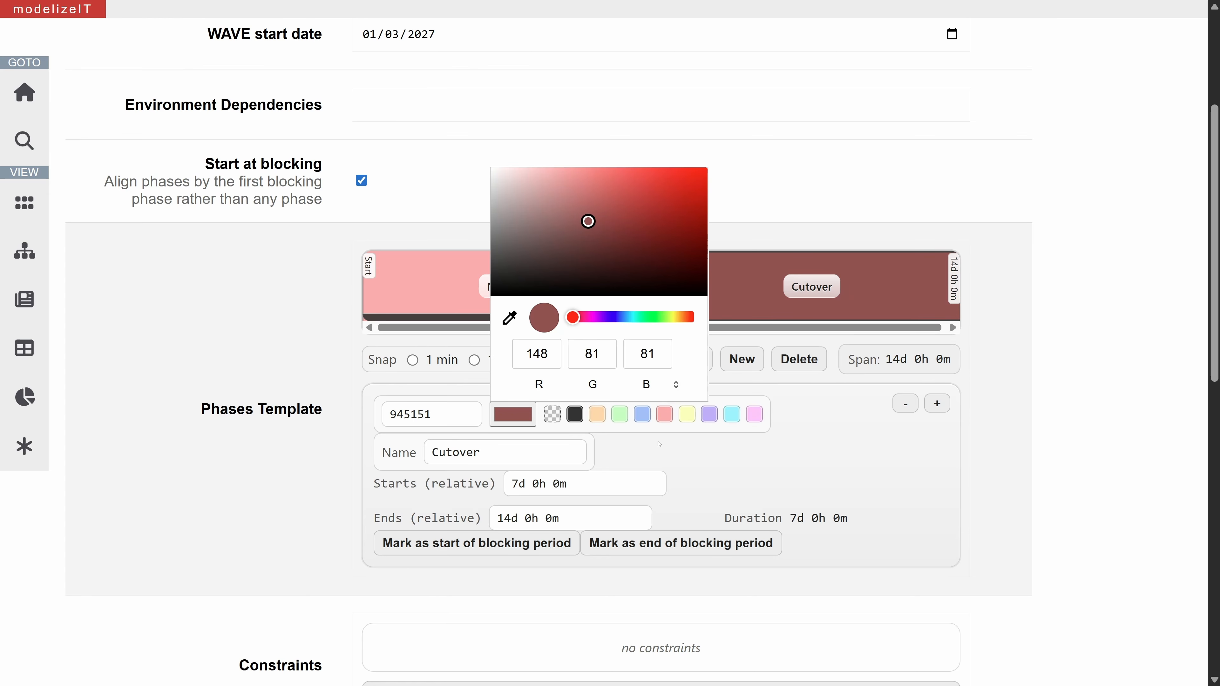
left_click(859, 468)
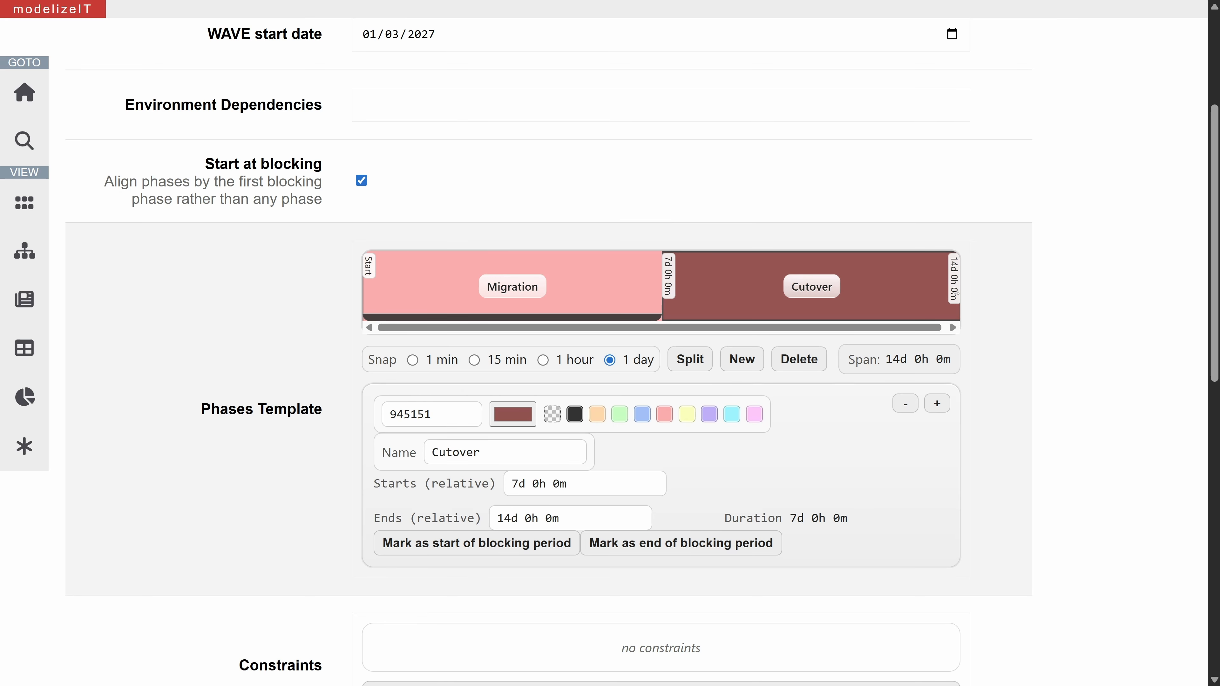
Shorten the Migration phase to end at 6 days and the Cutover phase to end at 7 days
left_click_drag(959, 297, 678, 302)
left_click_drag(885, 301, 812, 301)
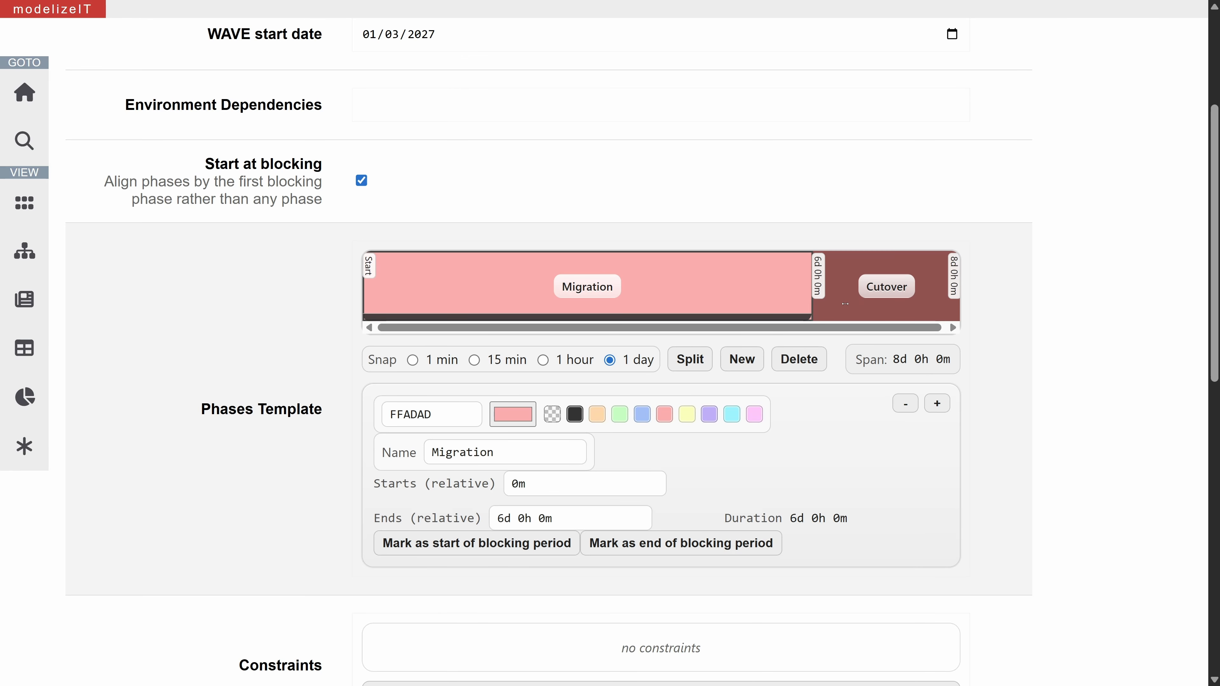
left_click_drag(957, 302, 884, 301)
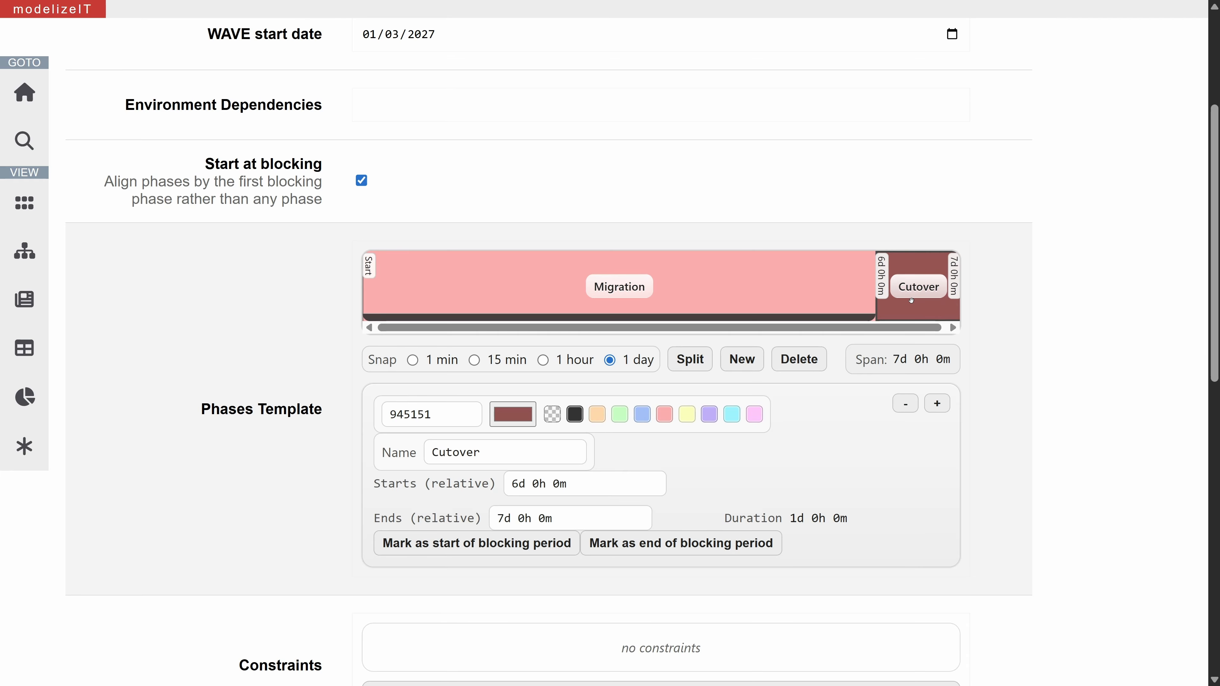
Add a phase named Hypercare after Cutover, colour it purple BDB2FF and extend it to a duration of 3 days
left_click(741, 360)
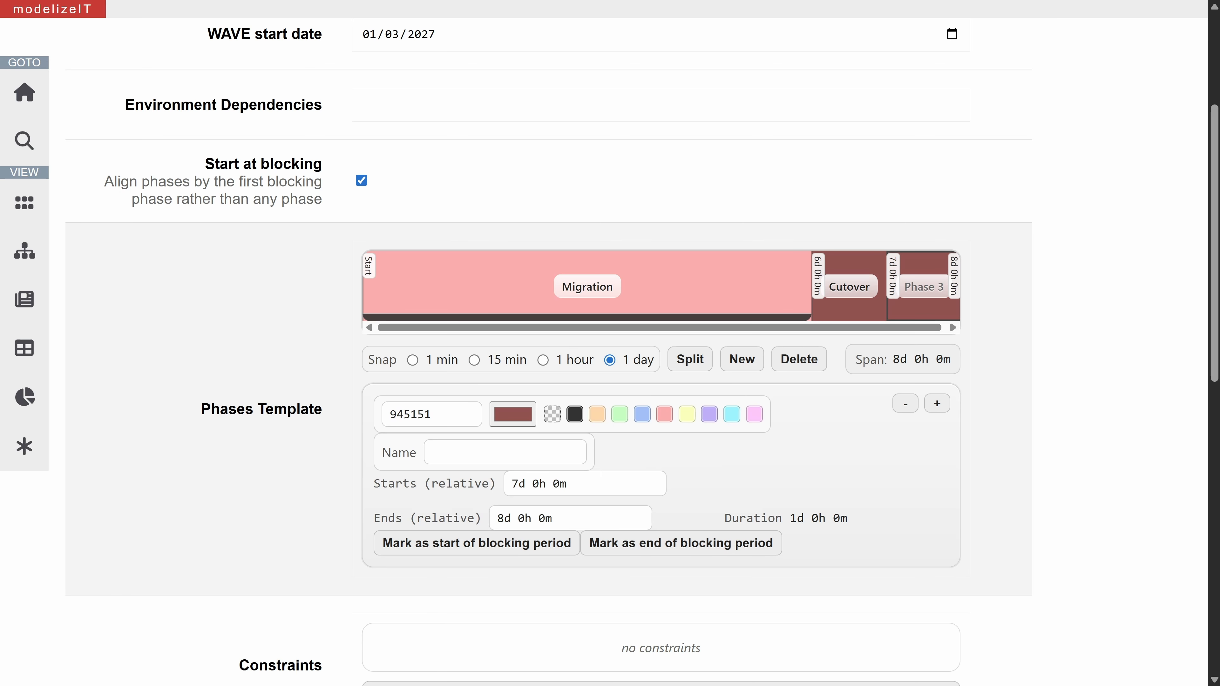
left_click(536, 451)
type("Hypercare")
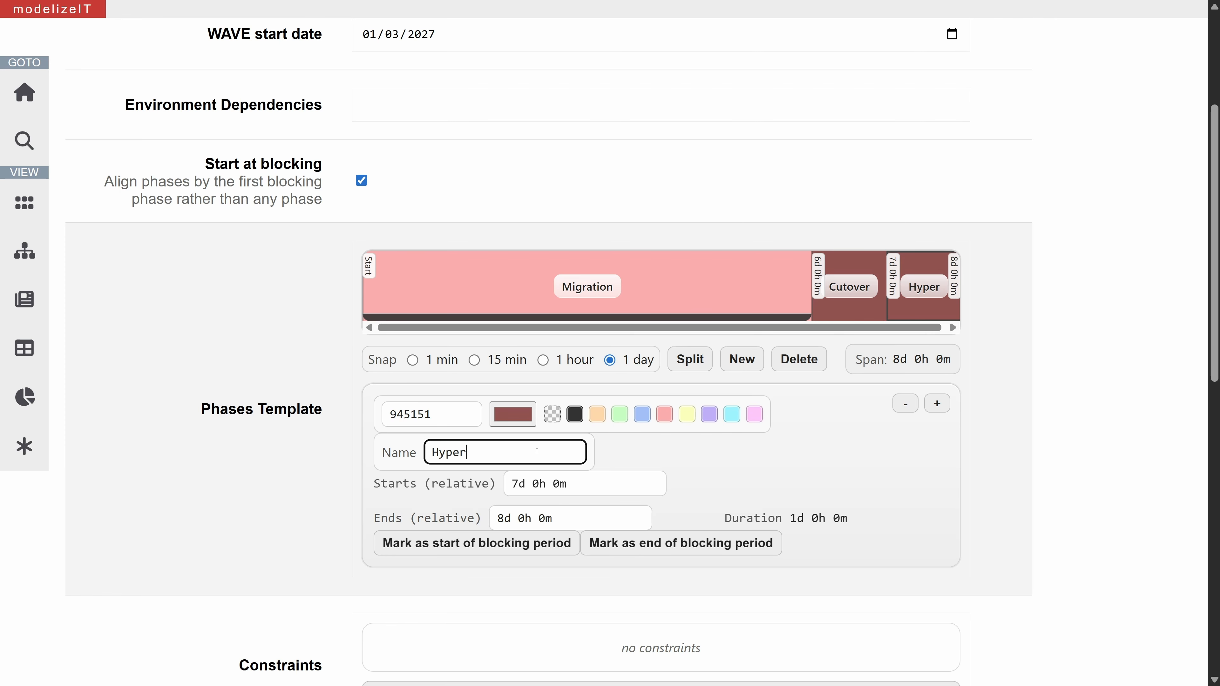
left_click(709, 414)
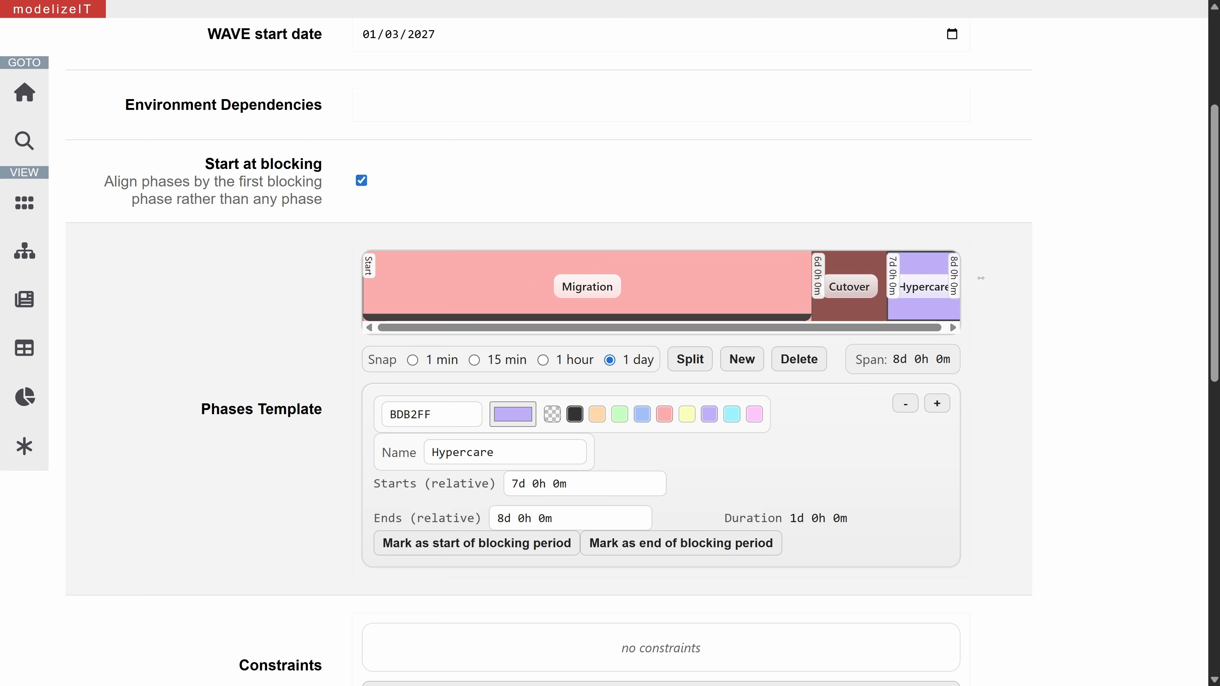
left_click_drag(961, 283, 1034, 278)
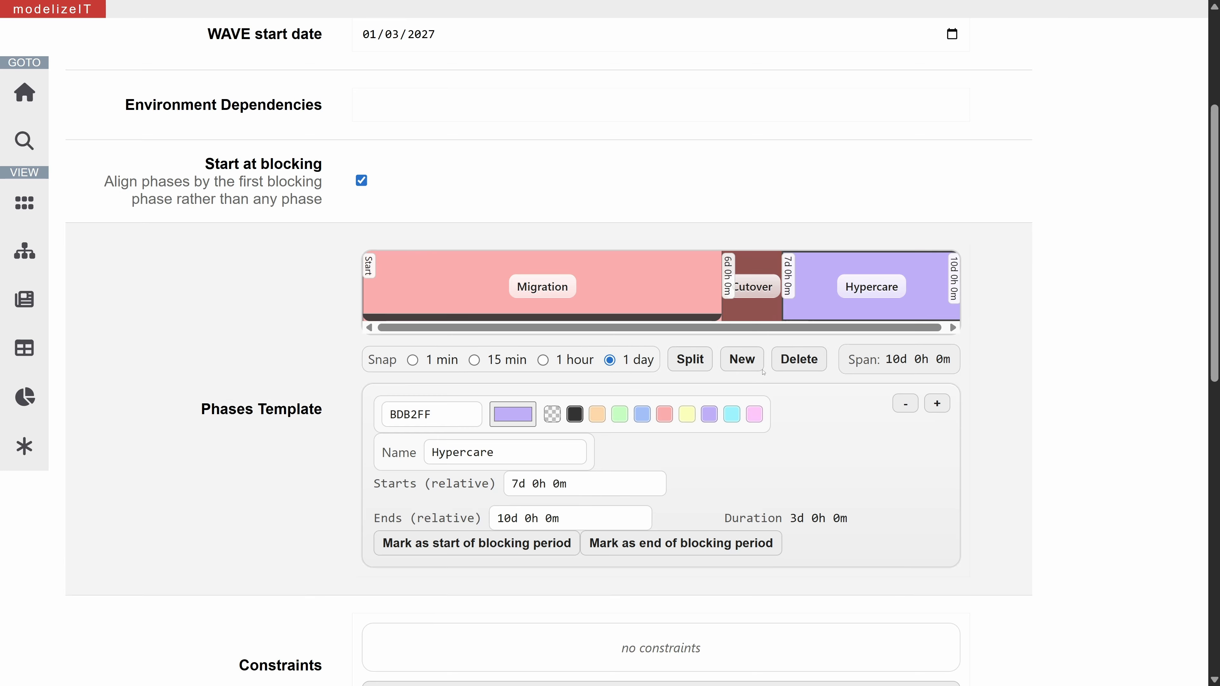
Add a three-day phase named Plan at the start of the template, before Migration, and colour it green CAFFBF
left_click(747, 362)
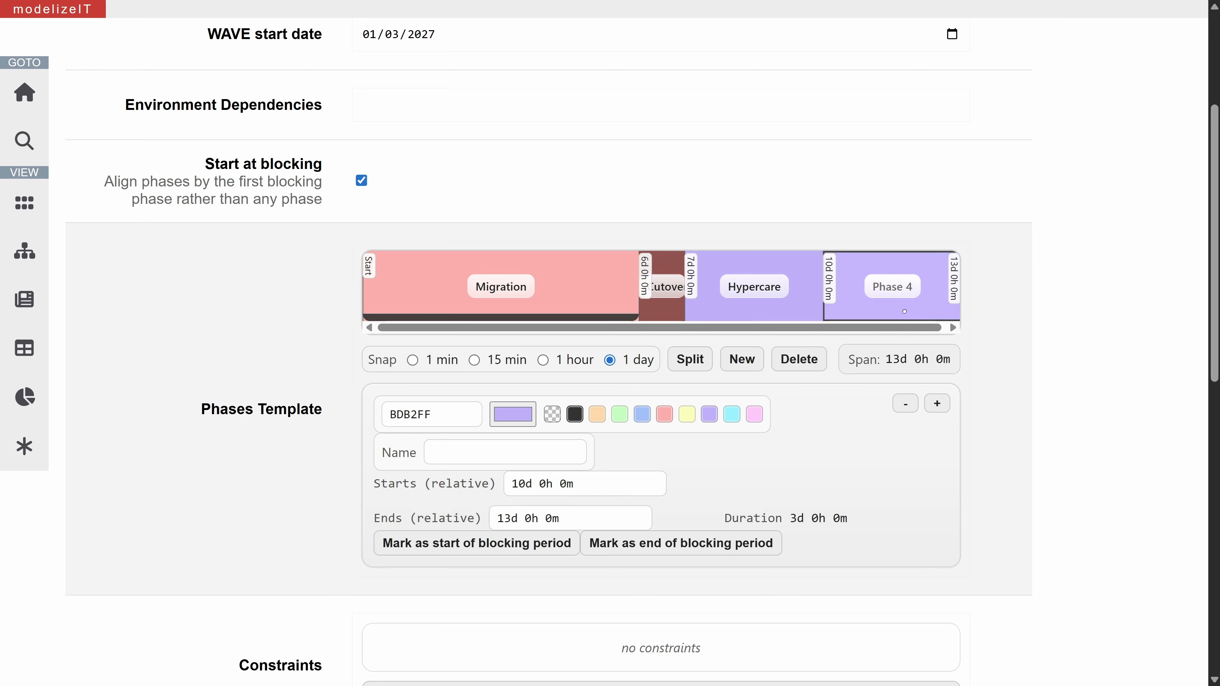
left_click(493, 446)
type("Plan")
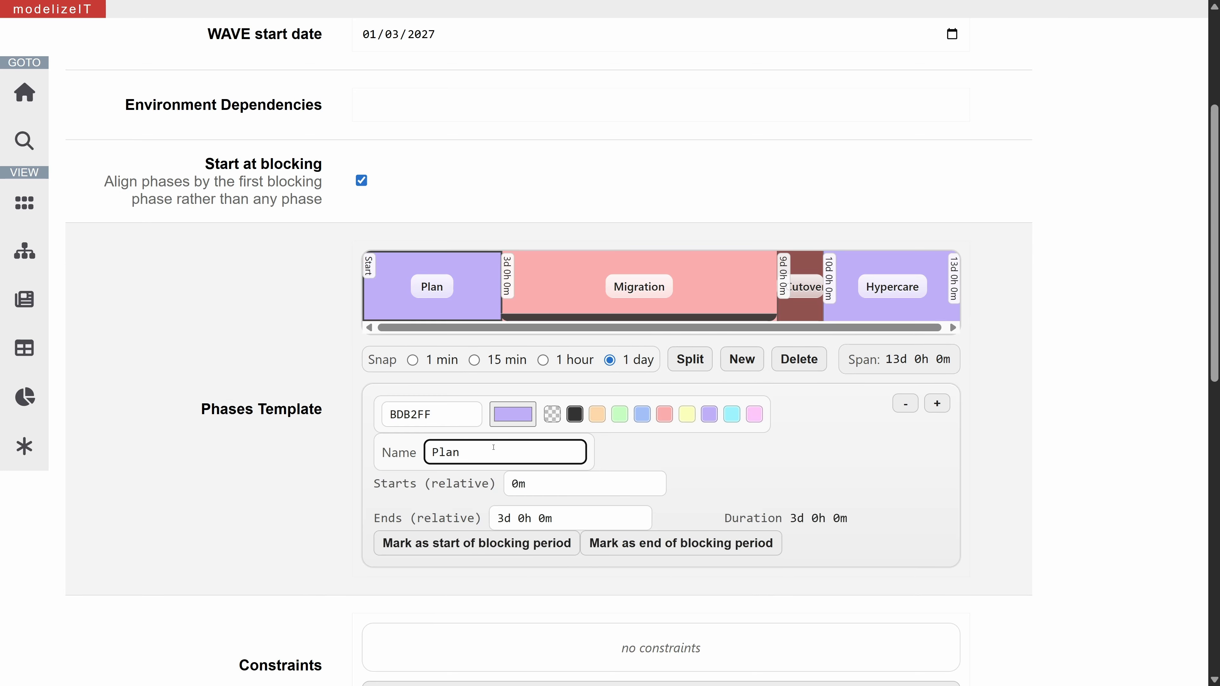
left_click(620, 415)
Mark the Cutover phase as the end of the blocking period
left_click(799, 289)
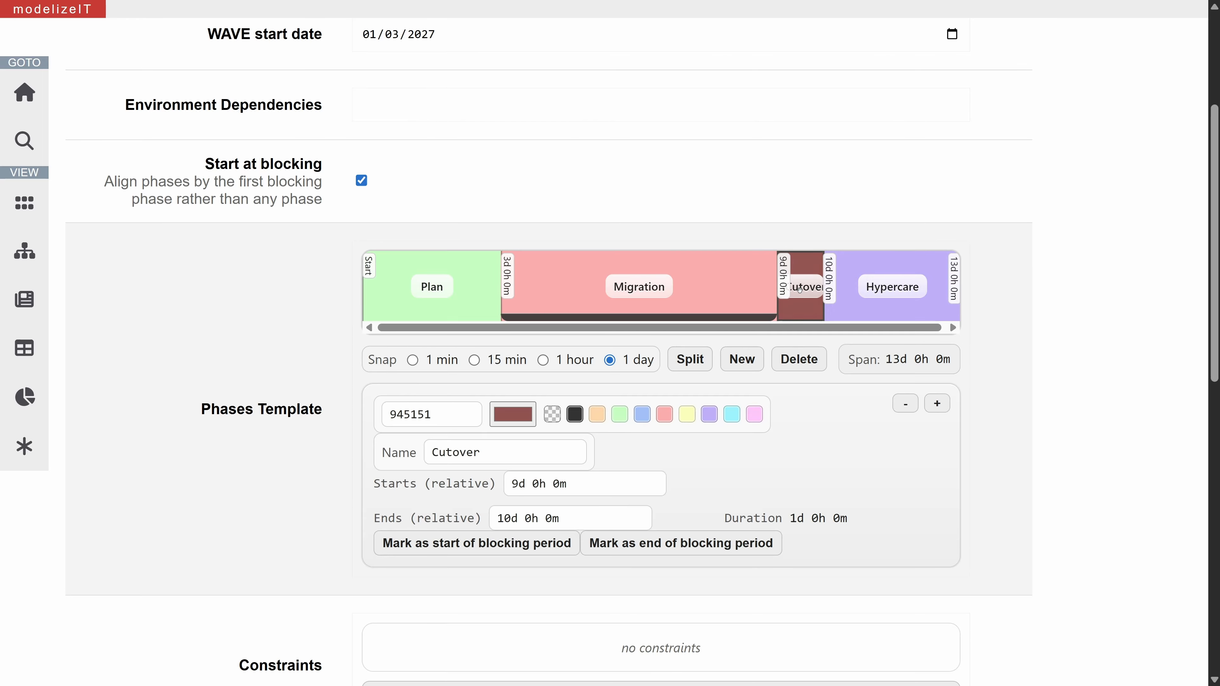
left_click(652, 543)
scroll(885, 501, "down", 15)
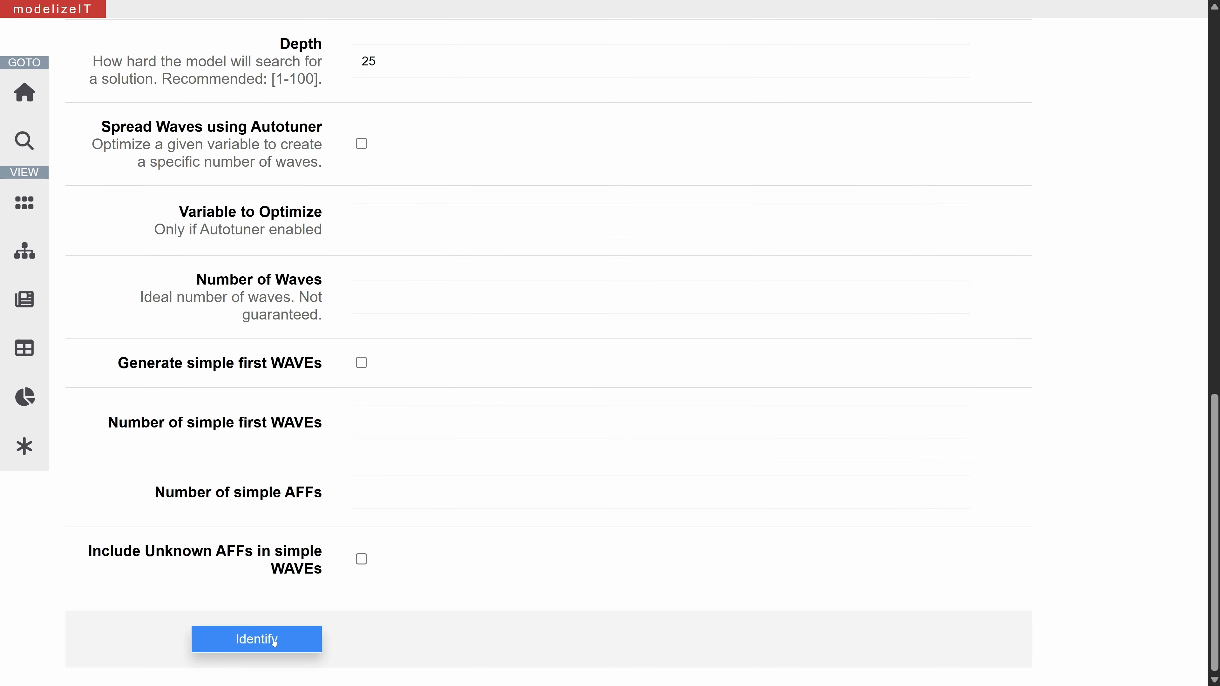
Identify the migration waves and expand the contents of Unknown WAVE 1 to list its affinity groups
left_click(275, 643)
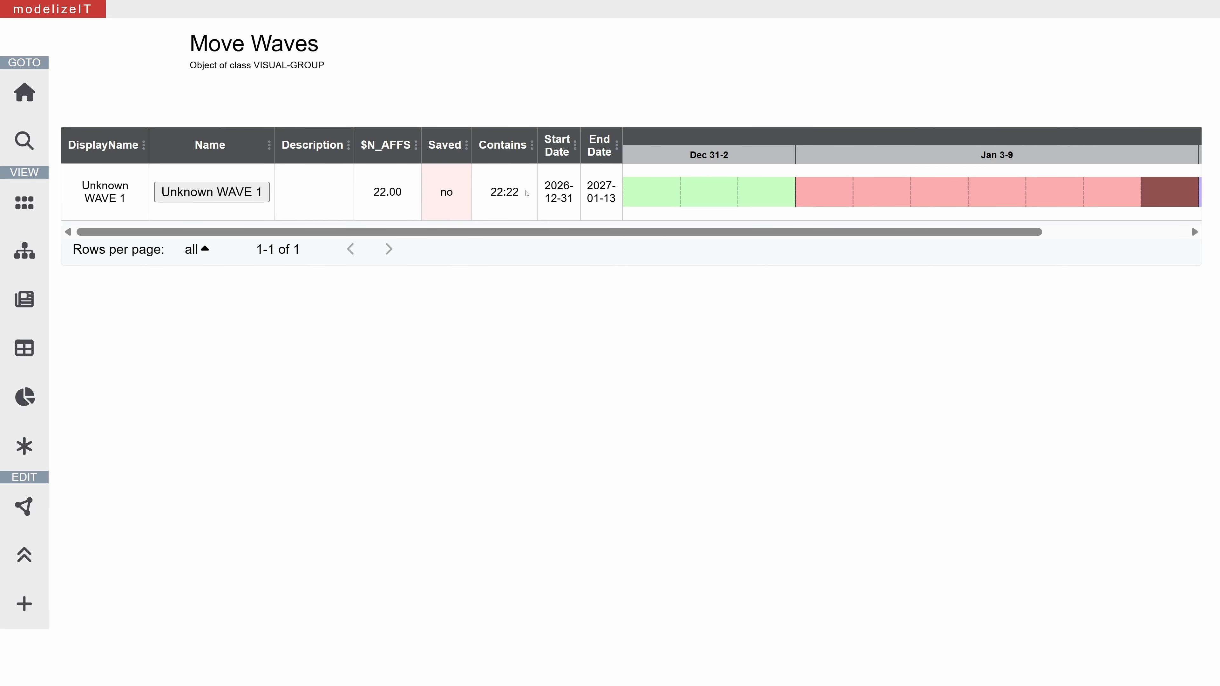
left_click(532, 146)
left_click(517, 197)
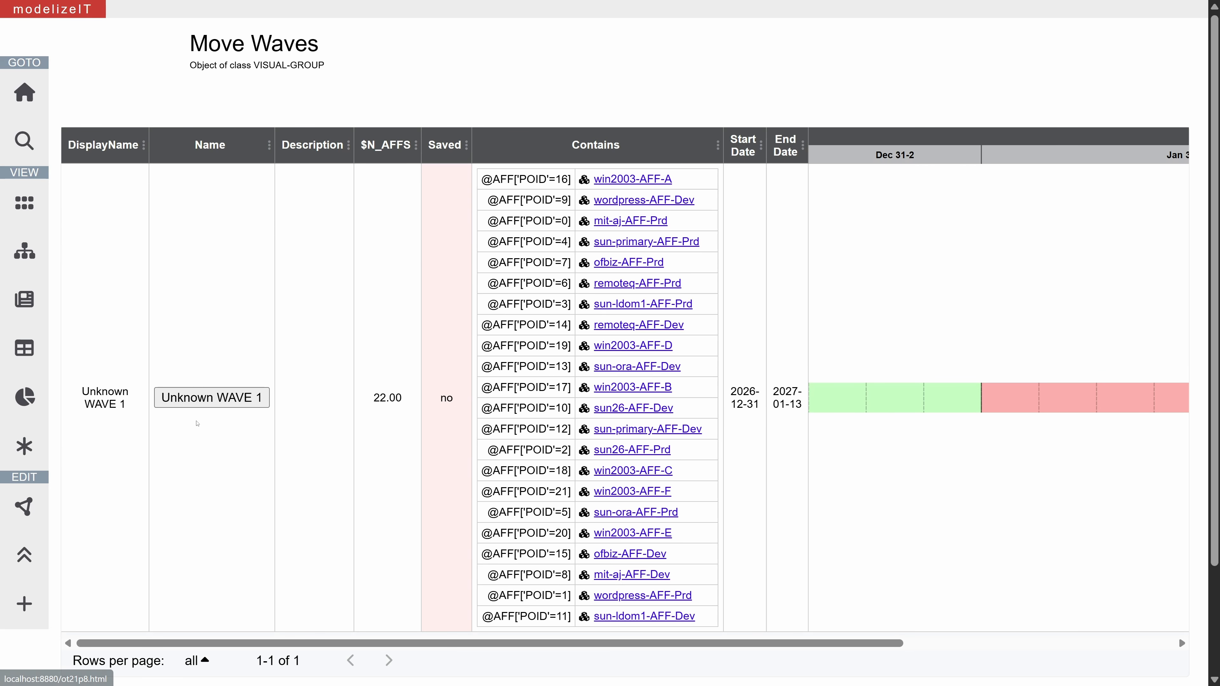
Return to the wave planning form and add a constraint requiring $N_AFFS to be less than 4
key("alt+Left")
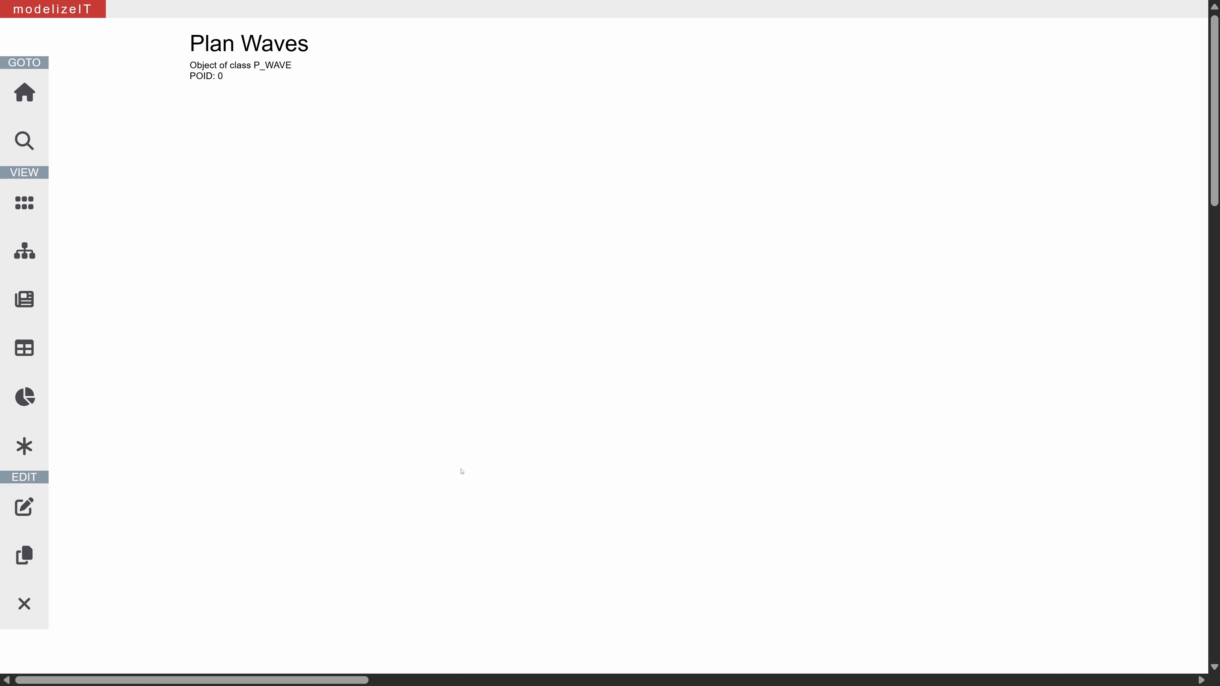
scroll(607, 408, "down", 9)
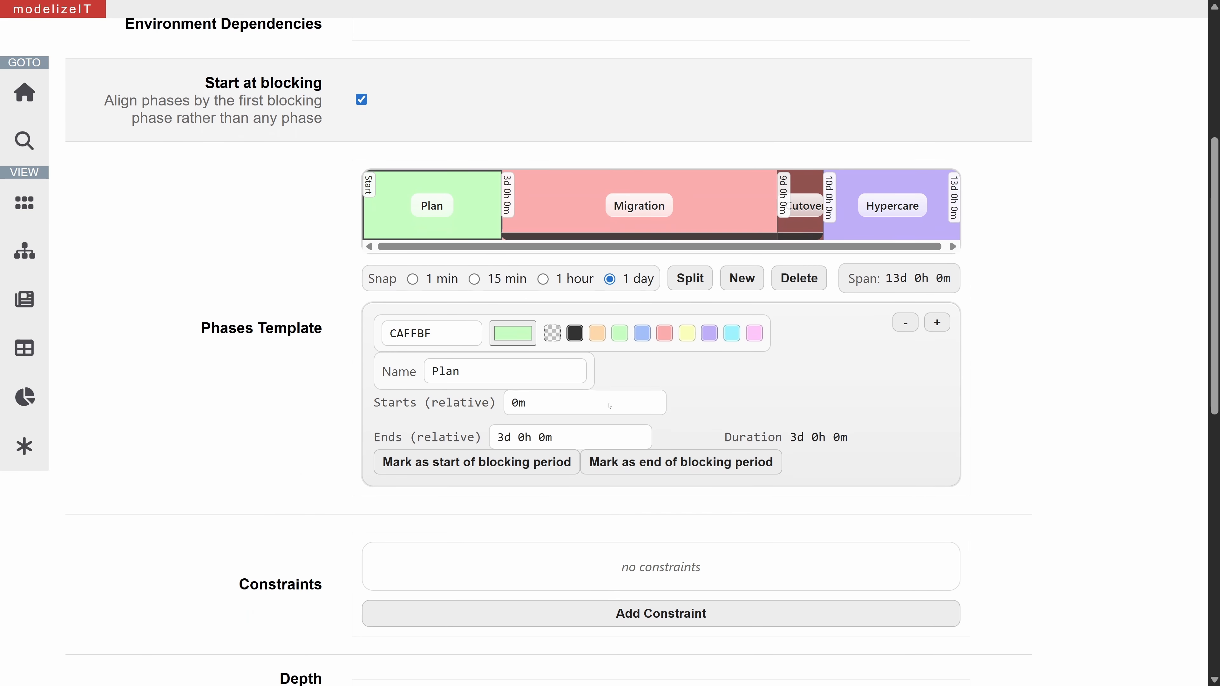
scroll(610, 406, "down", 1)
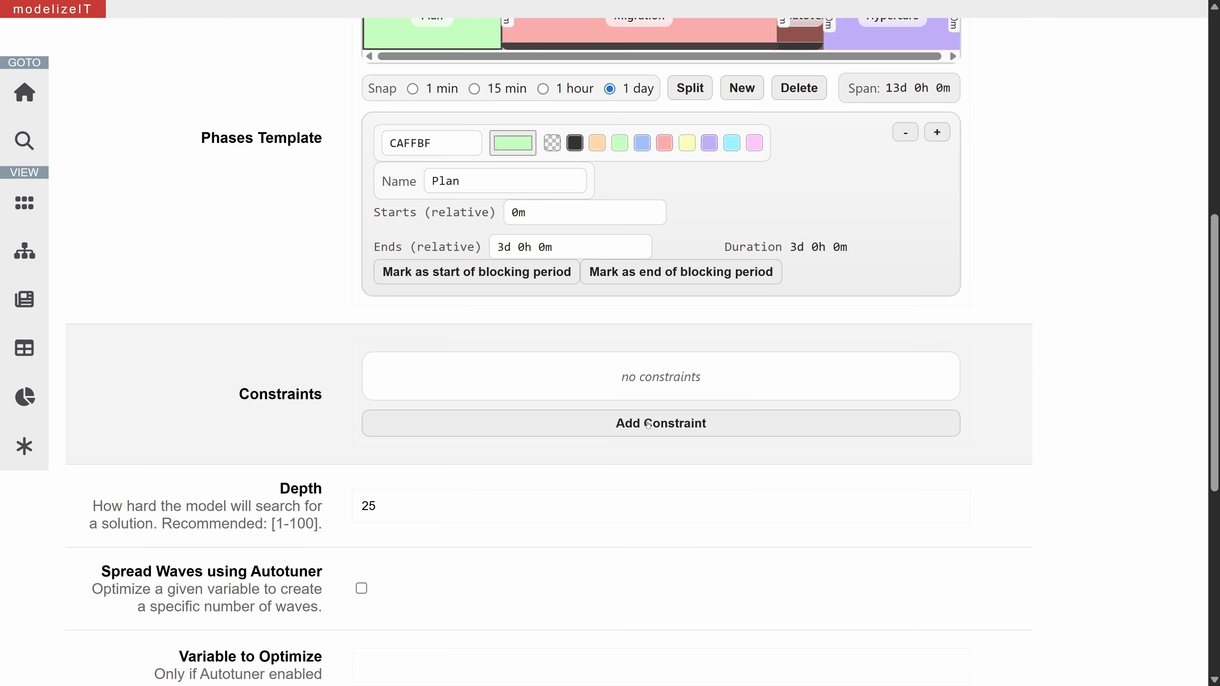
left_click(648, 423)
left_click(487, 383)
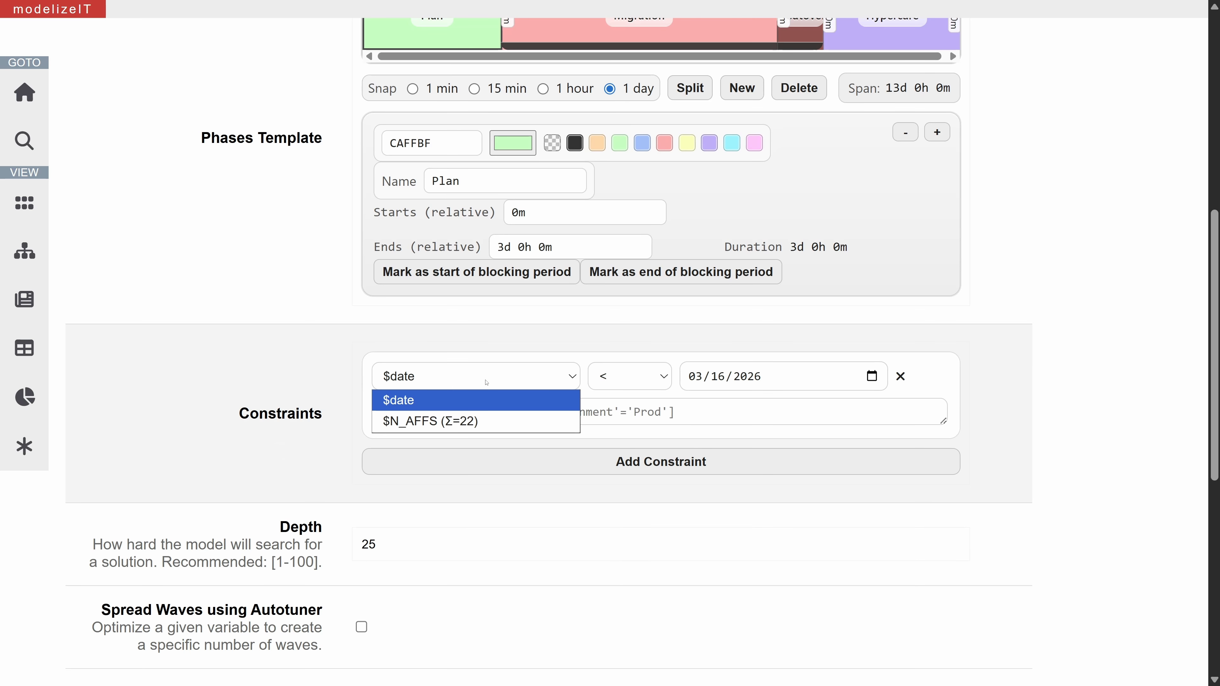
left_click(473, 422)
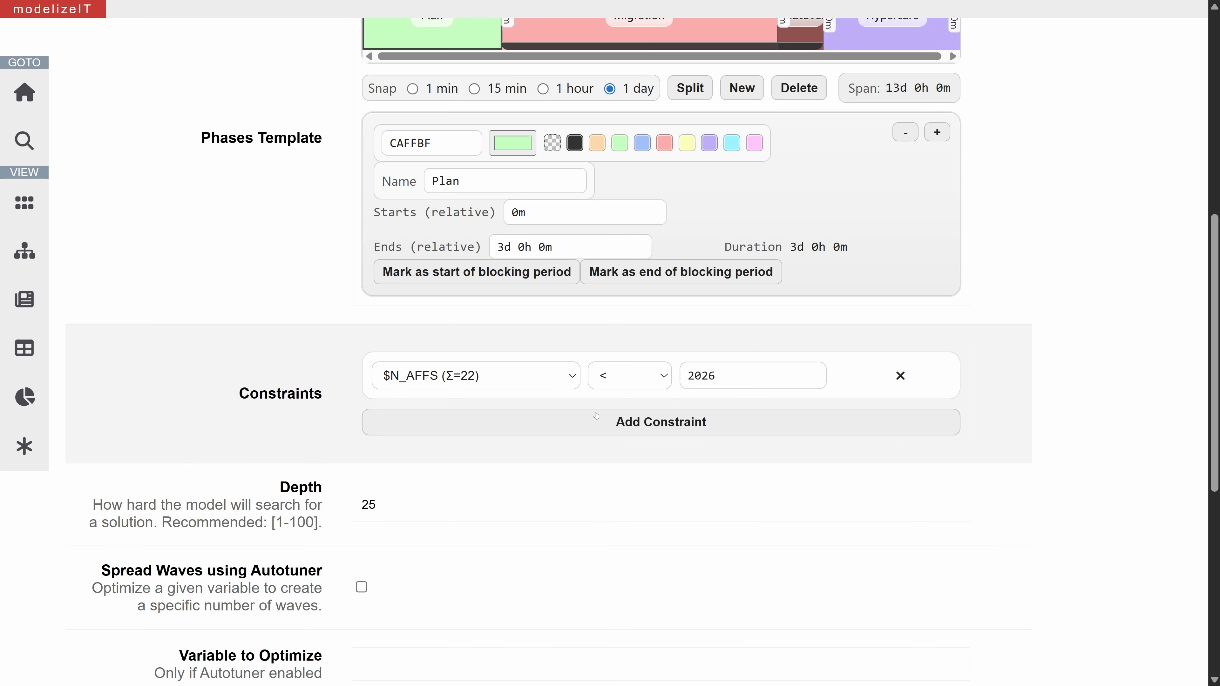
left_click(733, 375)
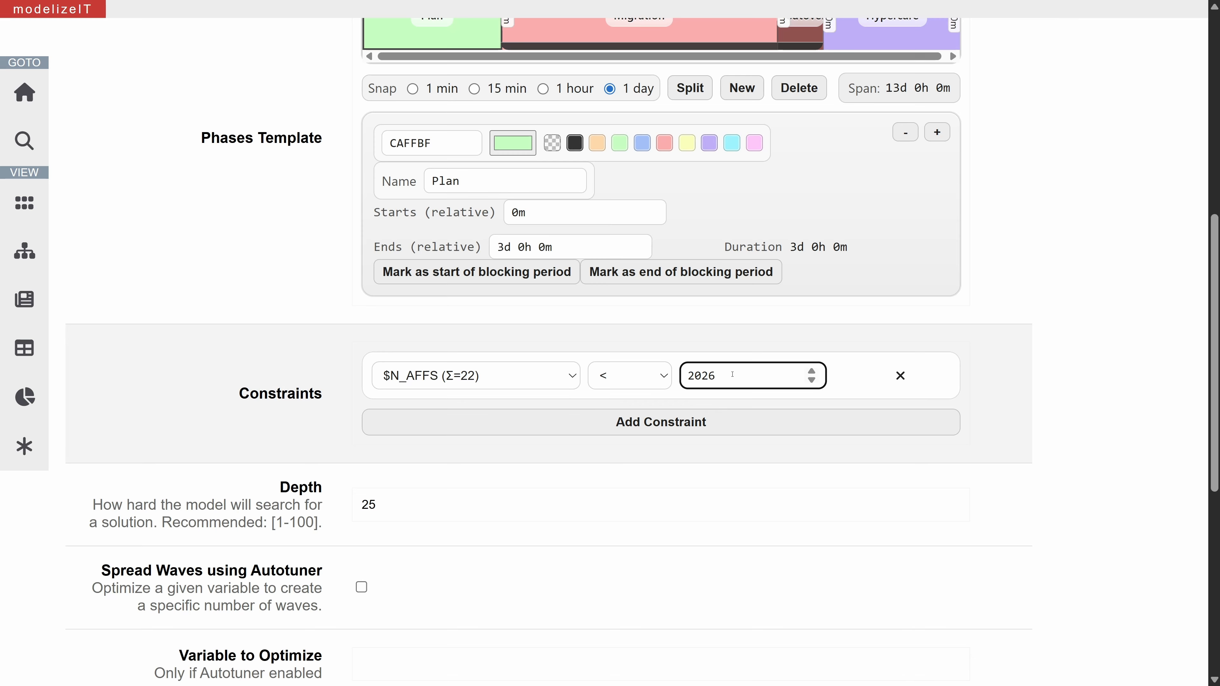
key("BackSpace")
key("BackSpace")
key("BackSpace")
key("BackSpace")
type("4")
left_click(509, 392)
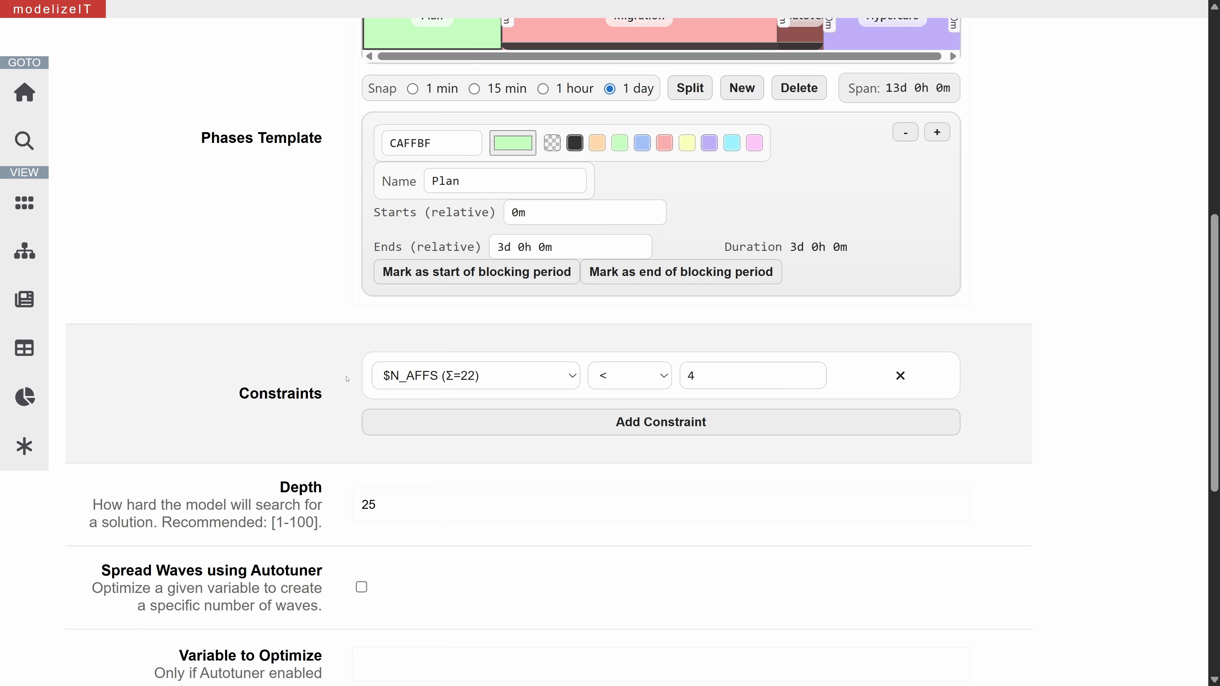
Identify the waves again with the constraint applied and examine their phases across the whole timeline
scroll(344, 381, "down", 9)
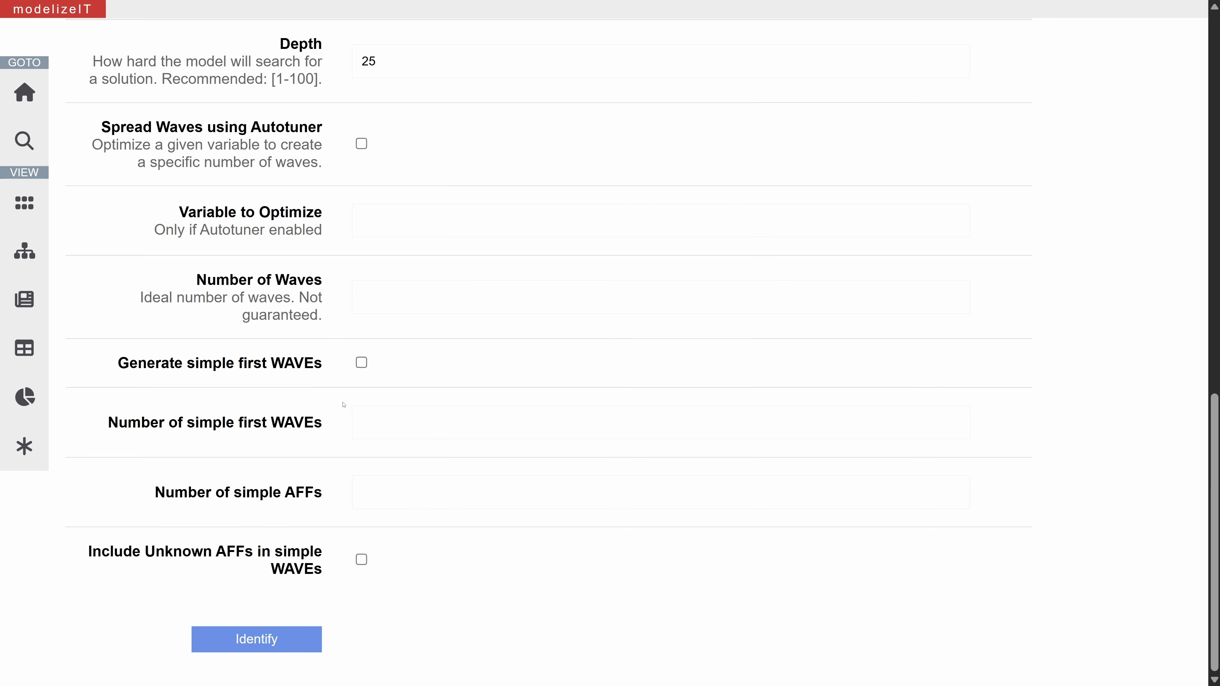
left_click(294, 643)
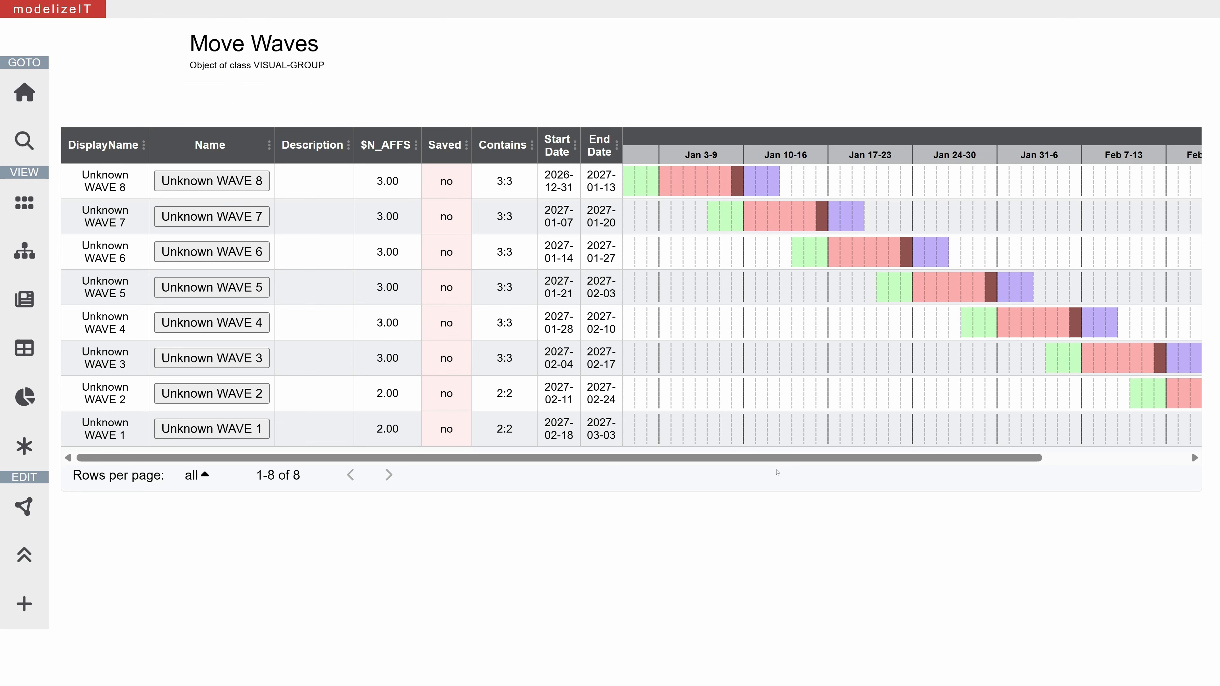
scroll(777, 473, "right", 5)
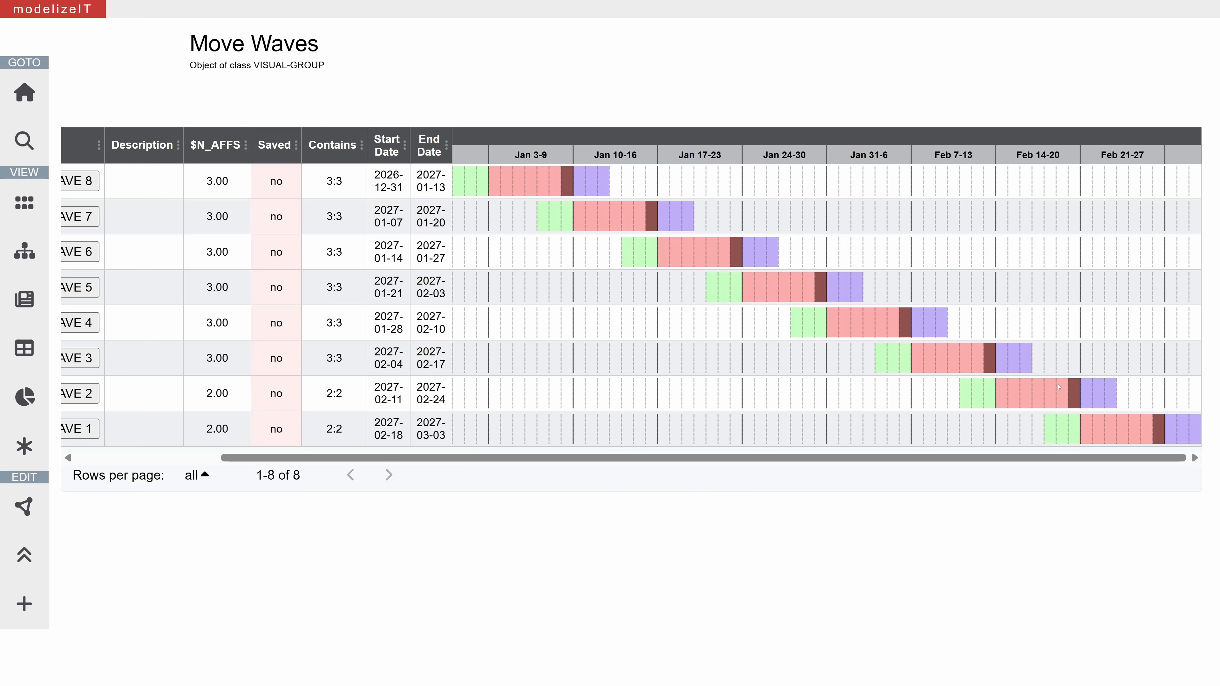
scroll(595, 312, "left", 5)
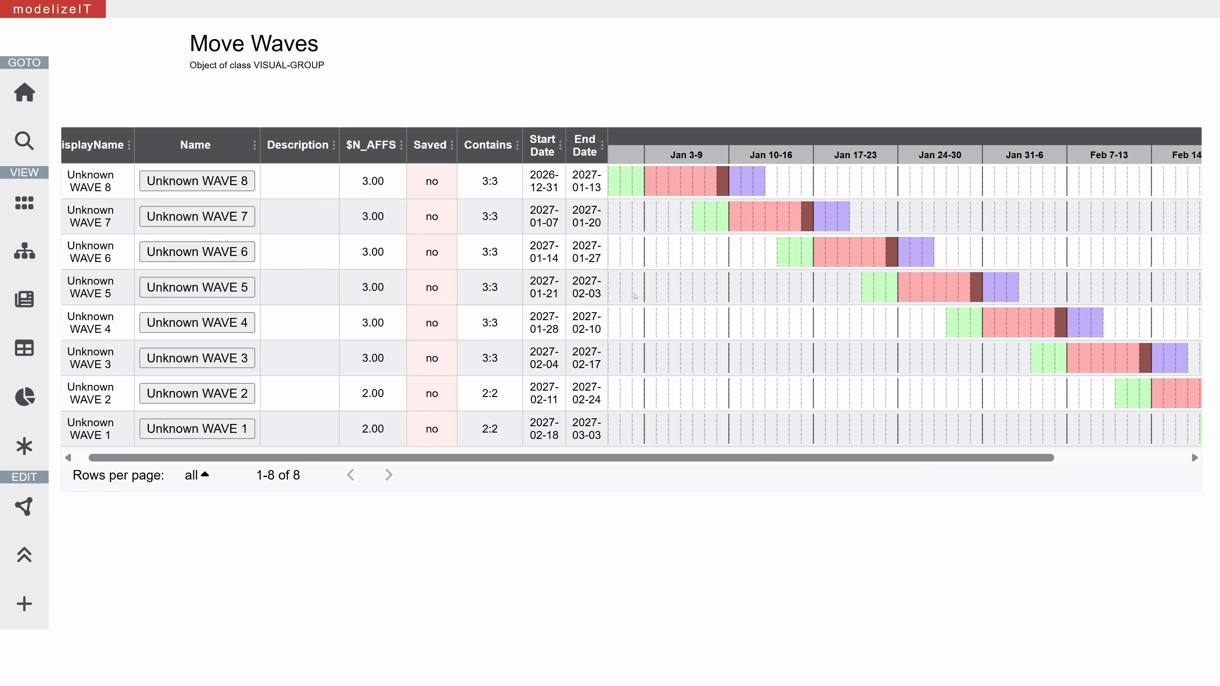
scroll(635, 296, "right", 5)
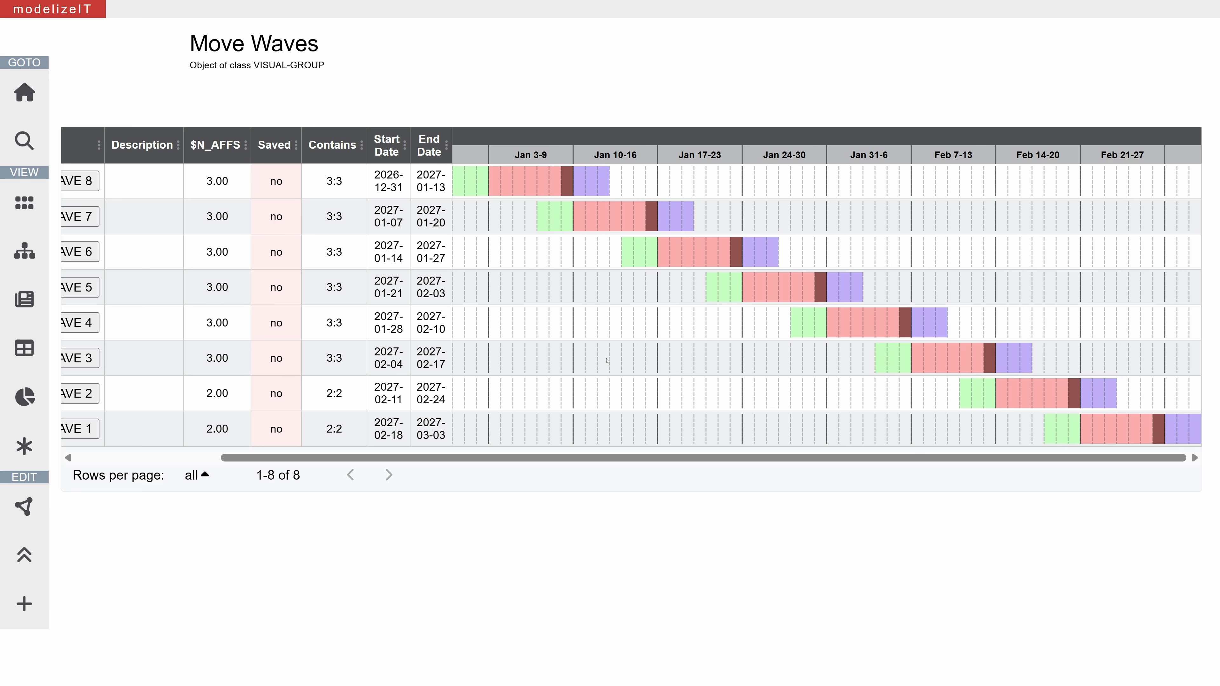
scroll(607, 360, "left", 5)
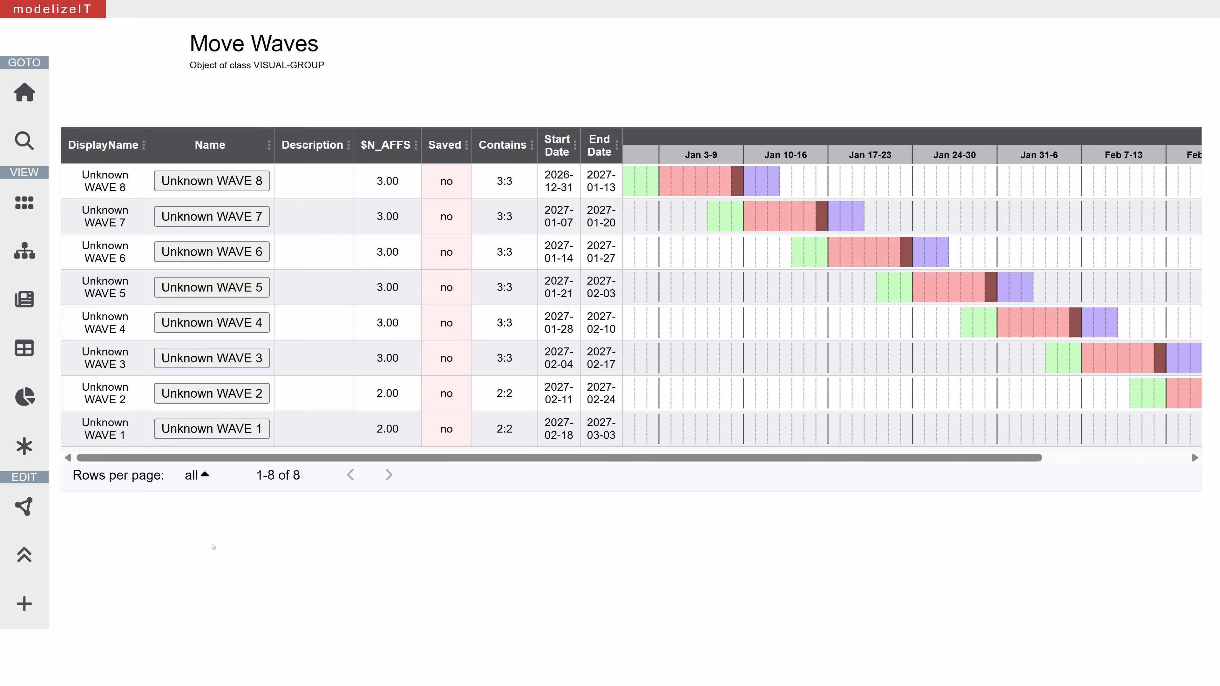
Create a new wave and set both its display name and its name to Blackout
left_click(24, 606)
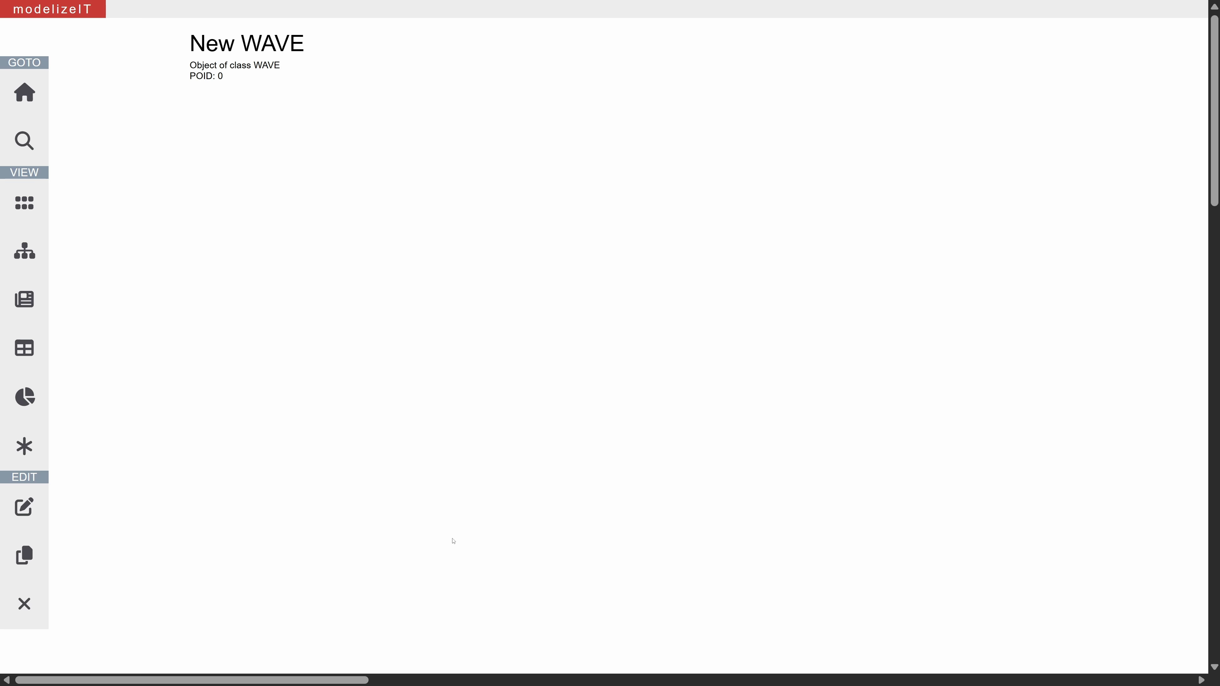
left_click(446, 155)
key("ctrl+a")
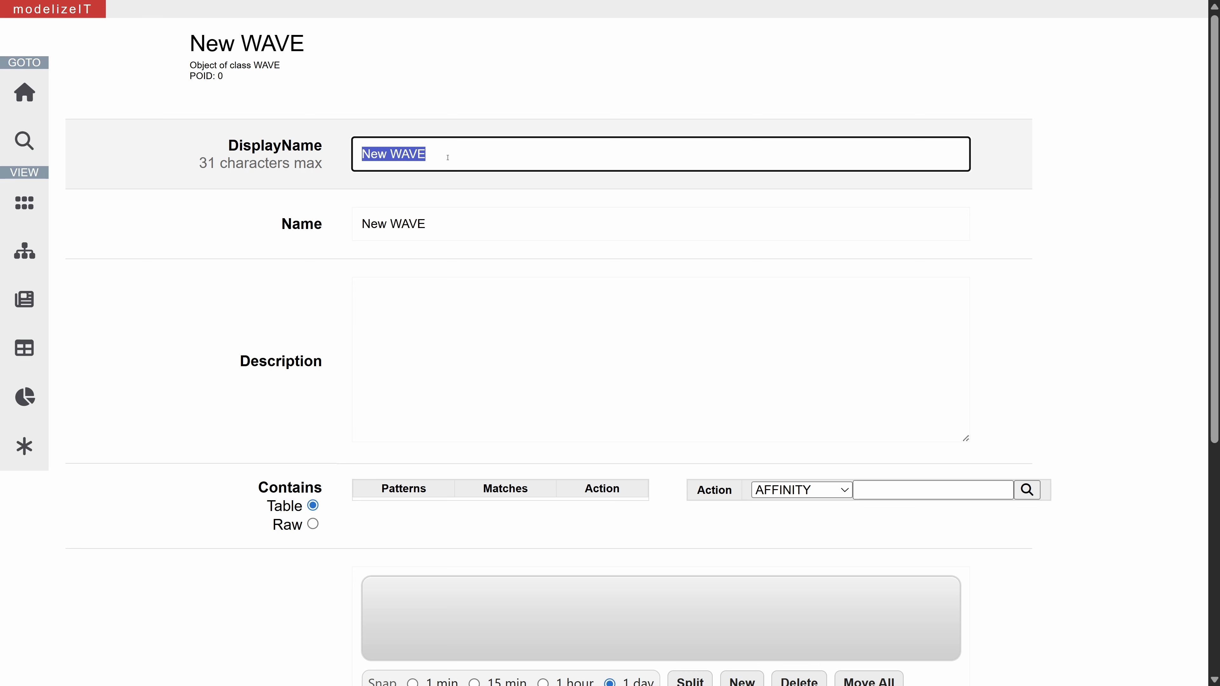
type("Blackout")
key("ctrl+a")
key("ctrl+c")
left_click(433, 224)
key("ctrl+a")
key("ctrl+v")
scroll(619, 348, "down", 5)
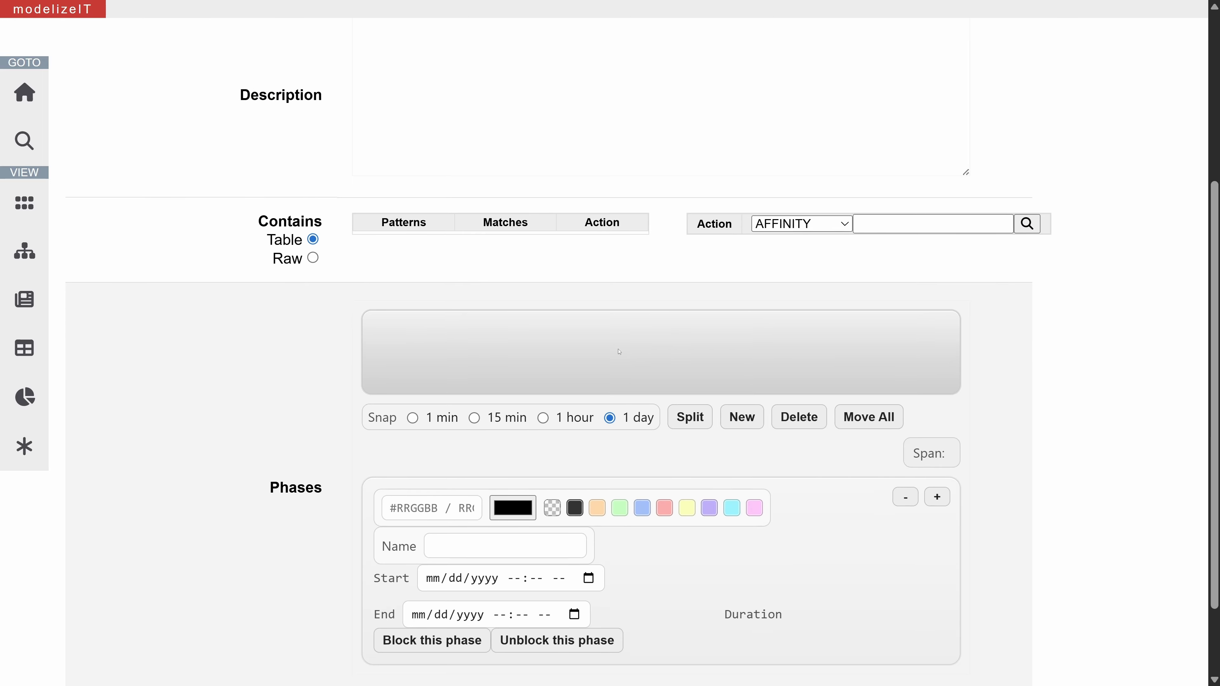
Add a phase to the wave, extend it to 7 days, color it dark gray 333333, and name it Blackout
left_click(742, 416)
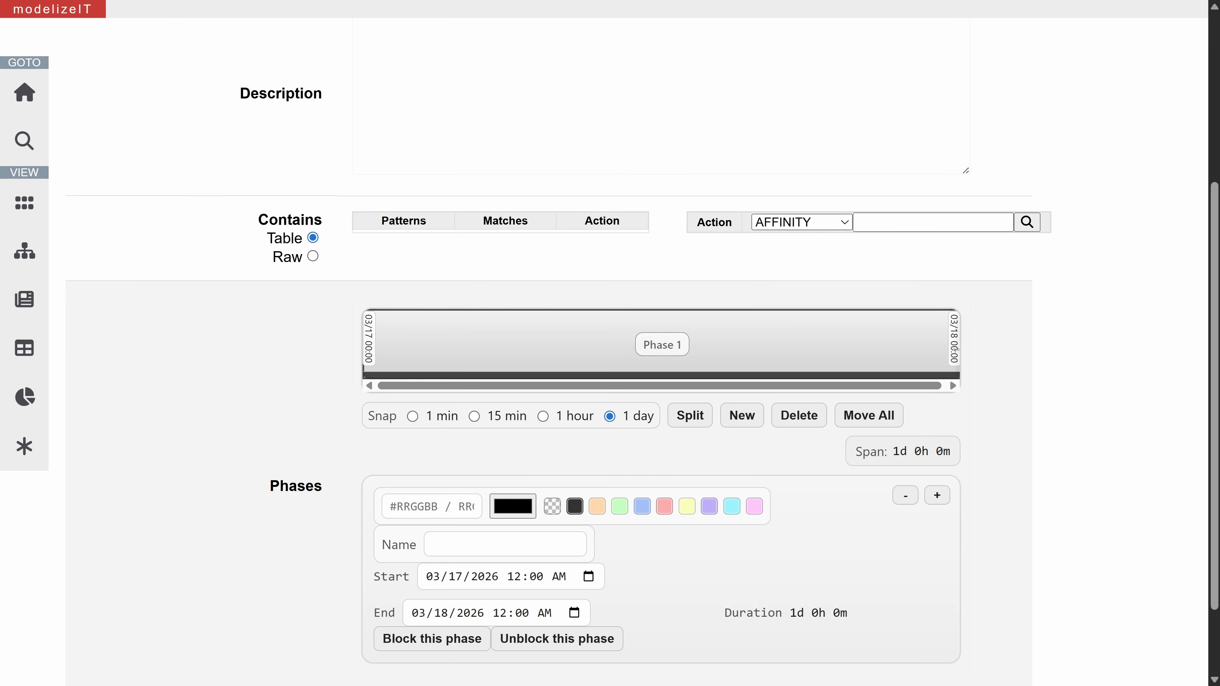
left_click_drag(983, 347, 1206, 349)
left_click(574, 507)
left_click(513, 547)
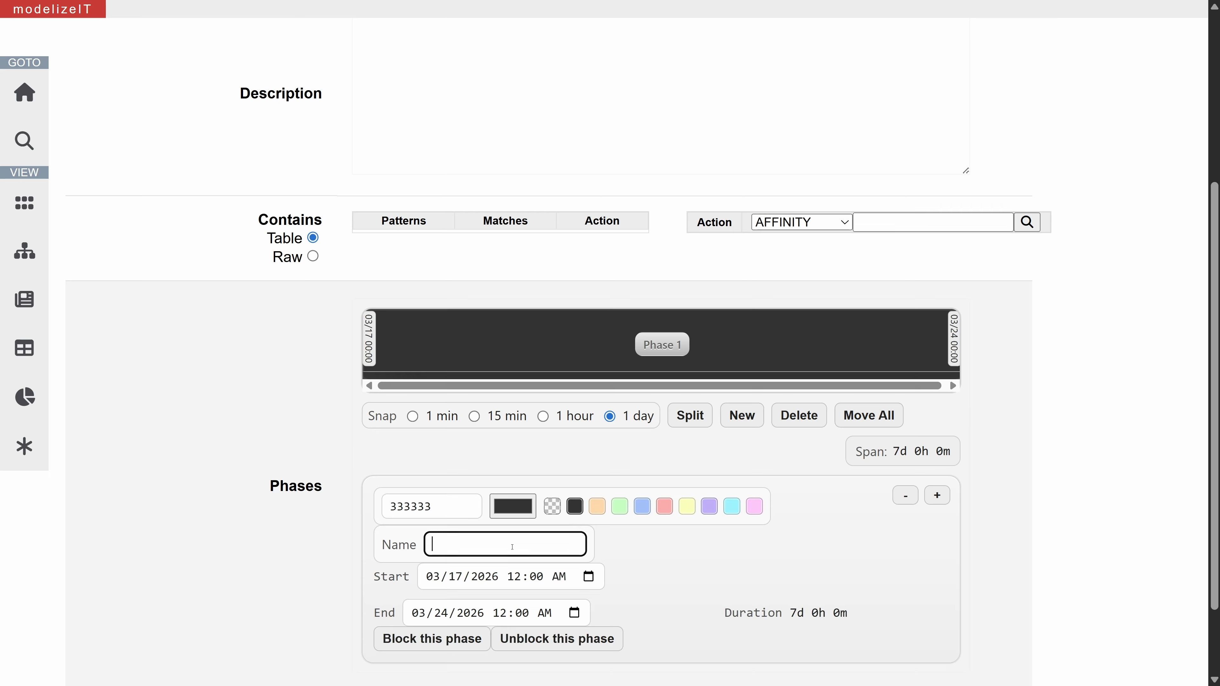
type("Blackout")
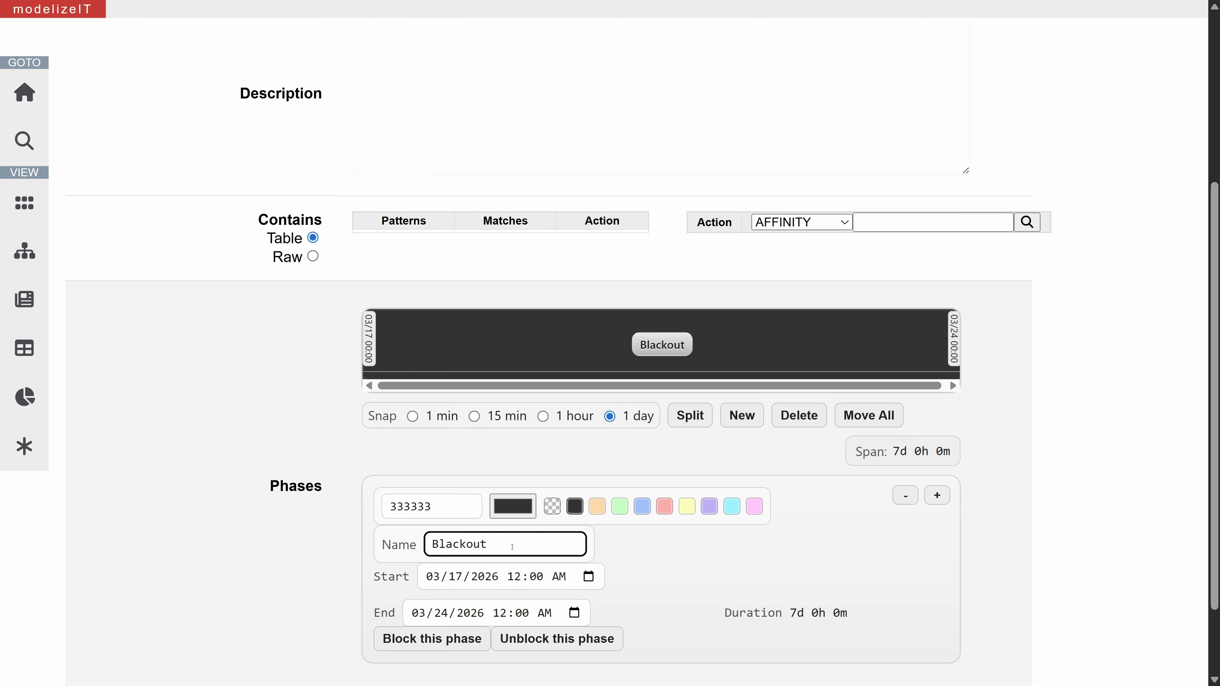
Move all phases to start on 02/14/2027 at 12:00 AM and save the Blackout wave
left_click(869, 415)
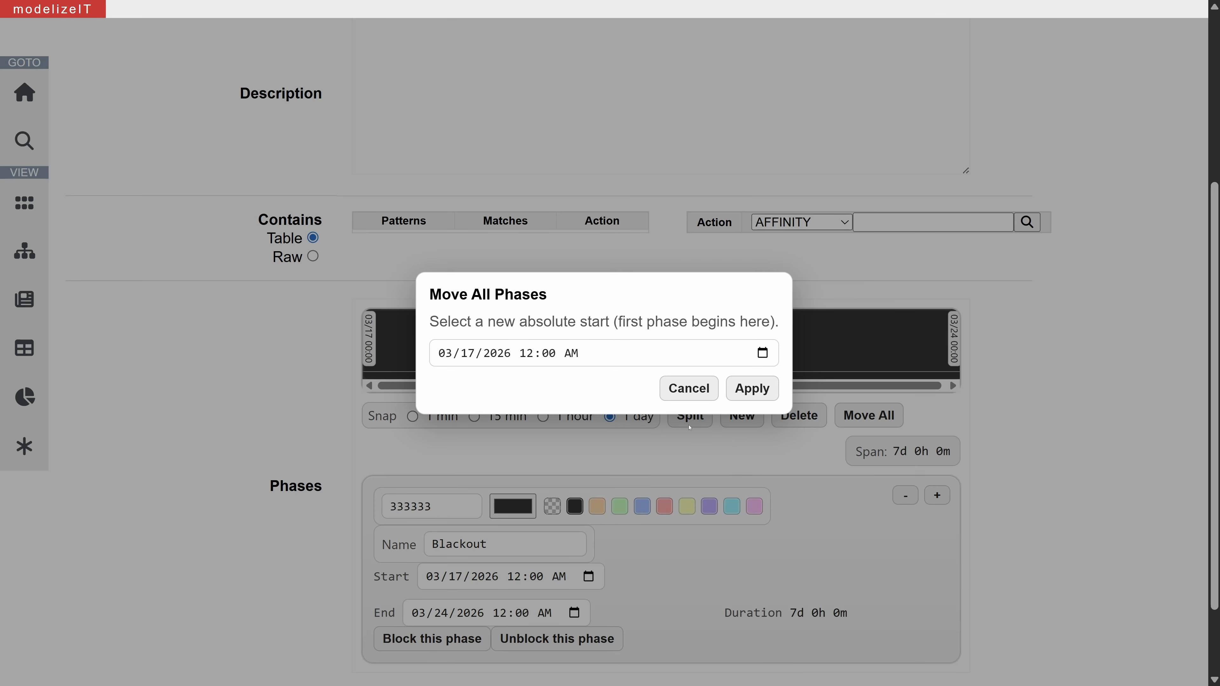
left_click(765, 354)
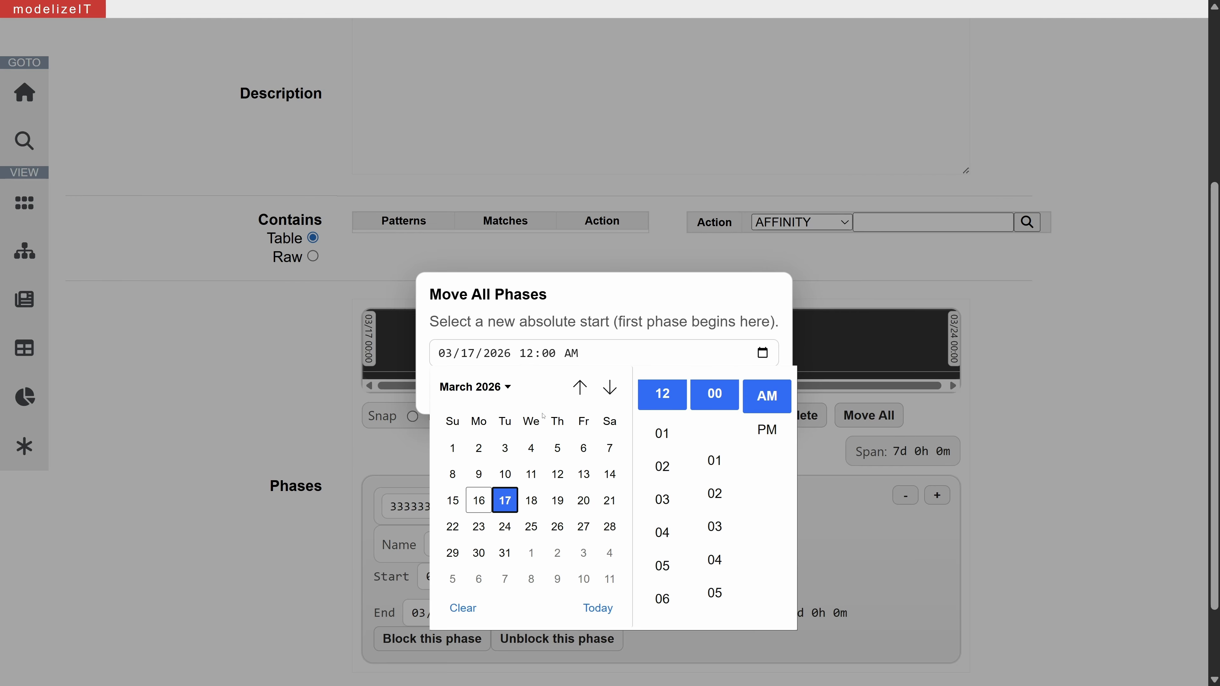
left_click(467, 382)
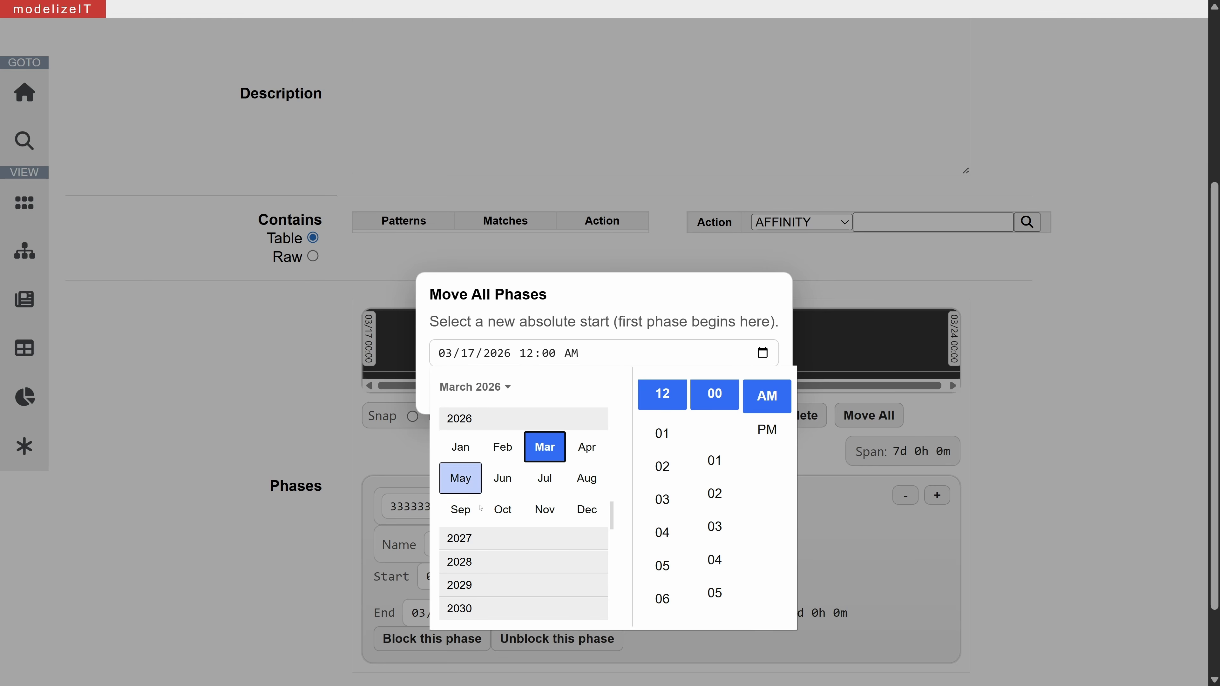
scroll(480, 476, "down", 3)
left_click(503, 447)
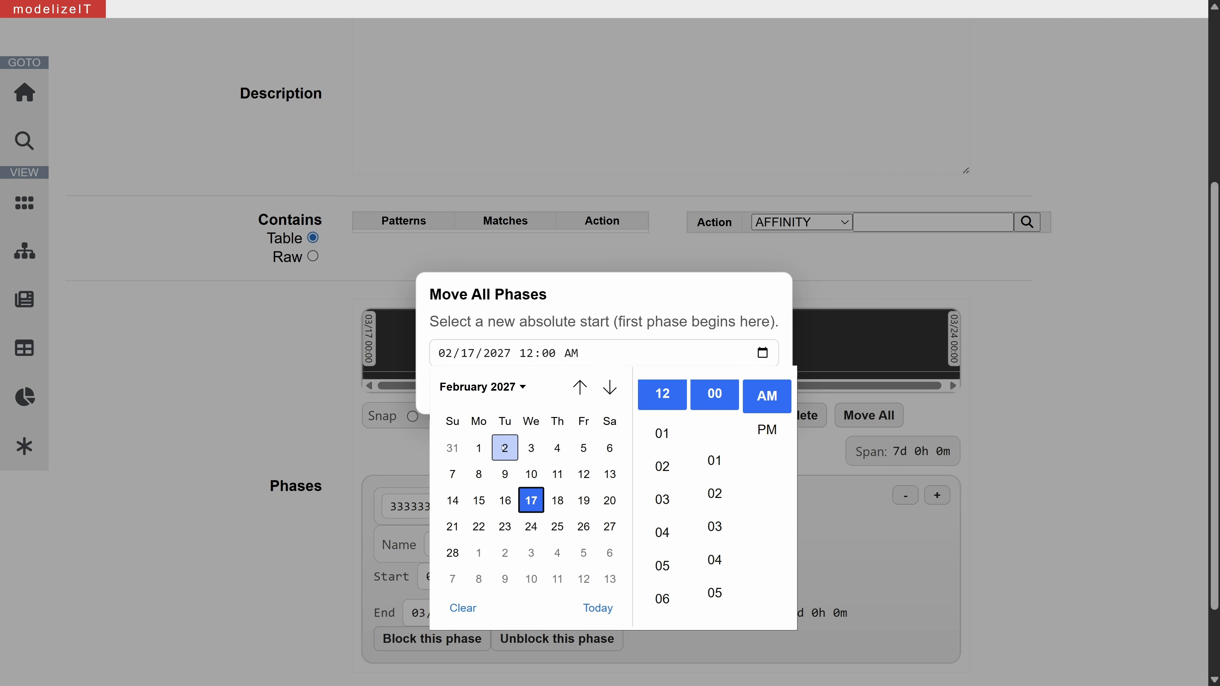
left_click(453, 501)
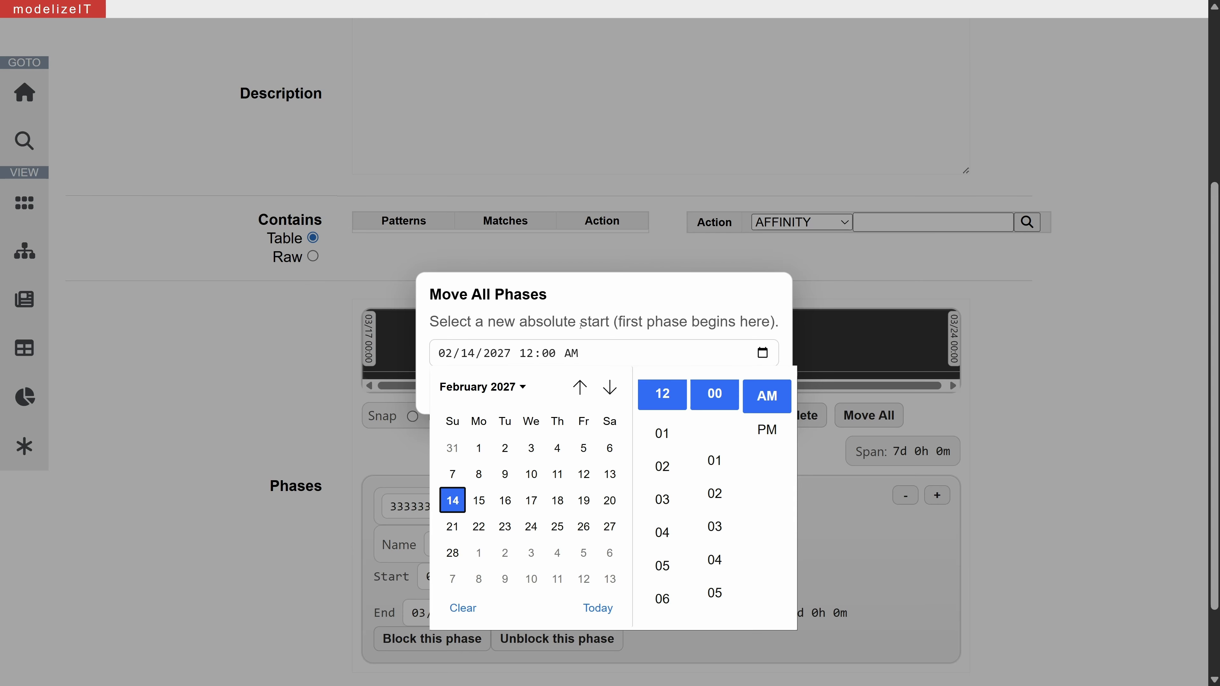
left_click(597, 325)
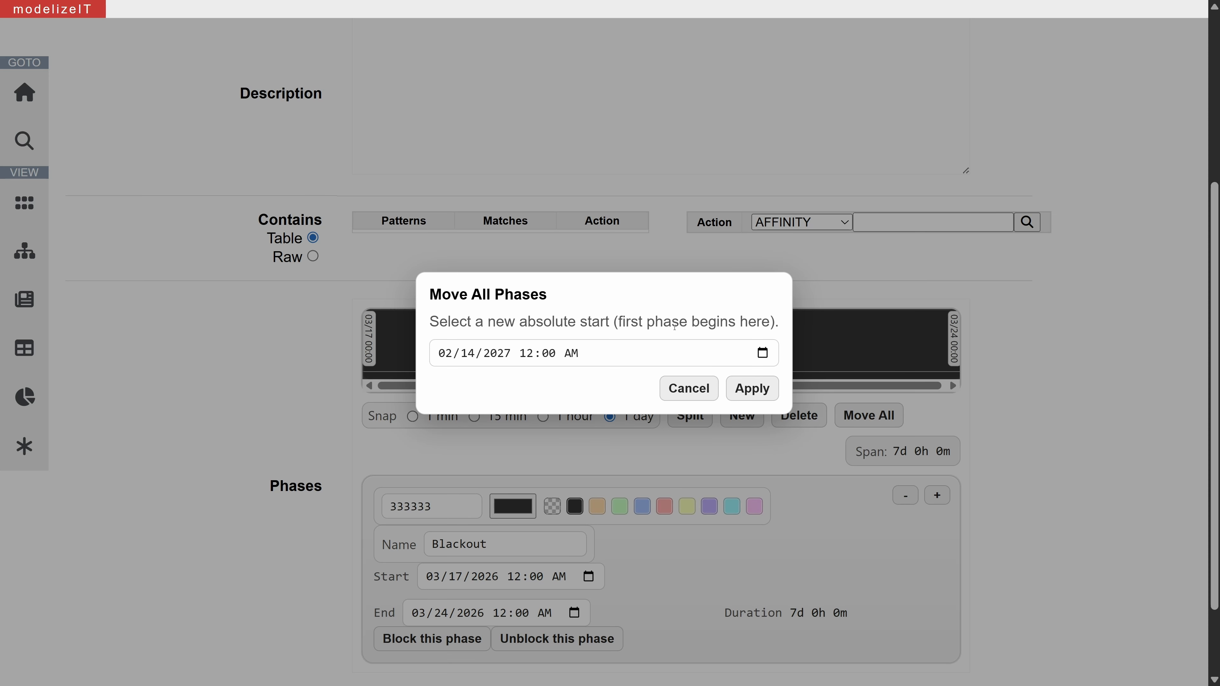
left_click(753, 388)
scroll(249, 625, "down", 2)
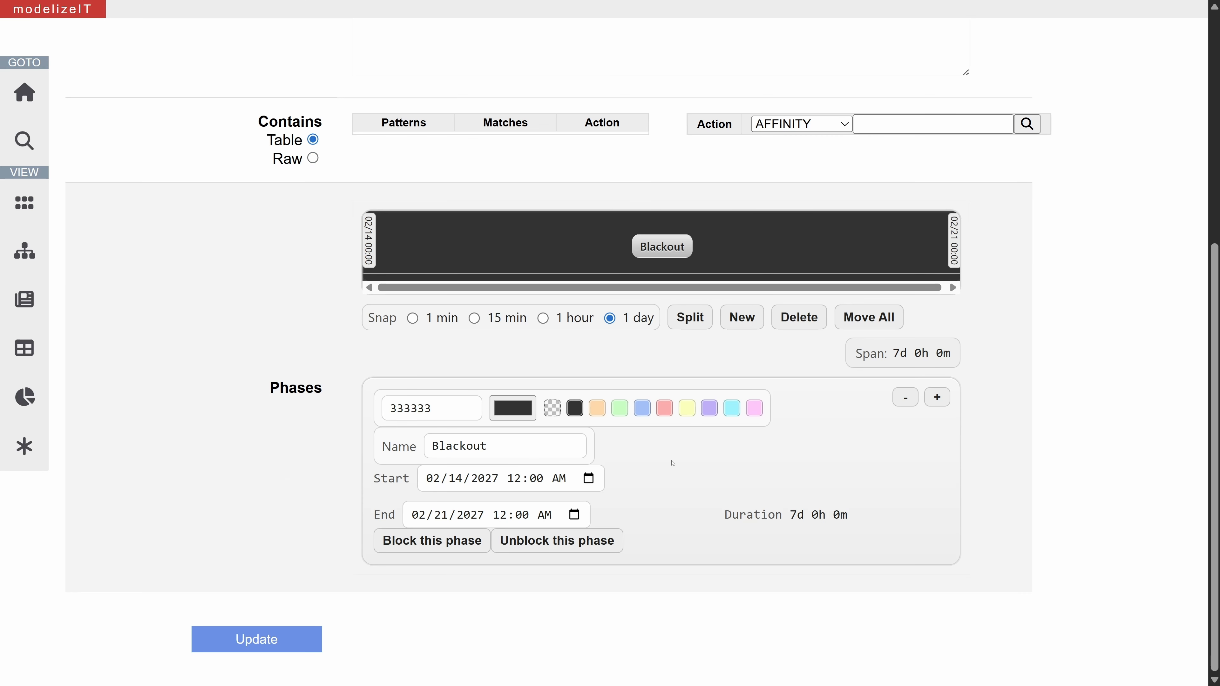
left_click(281, 641)
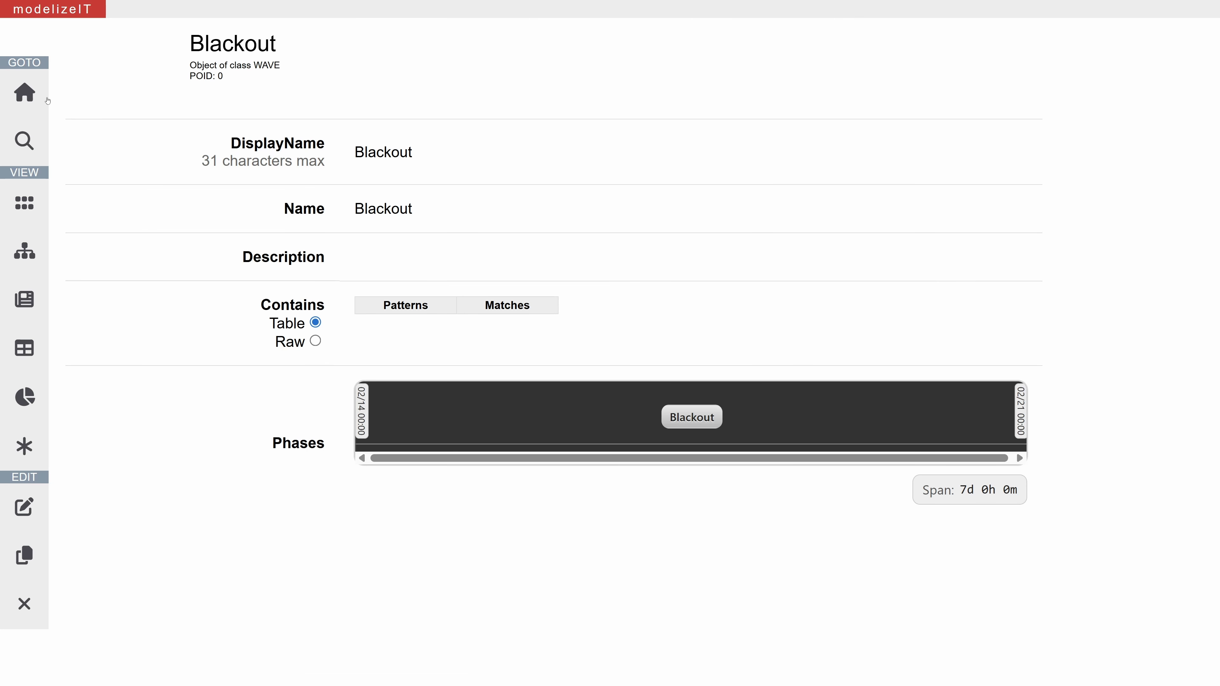
Return to the Move Waves list and examine how the Blackout period lines up with the other waves on the timeline
left_click(354, 385)
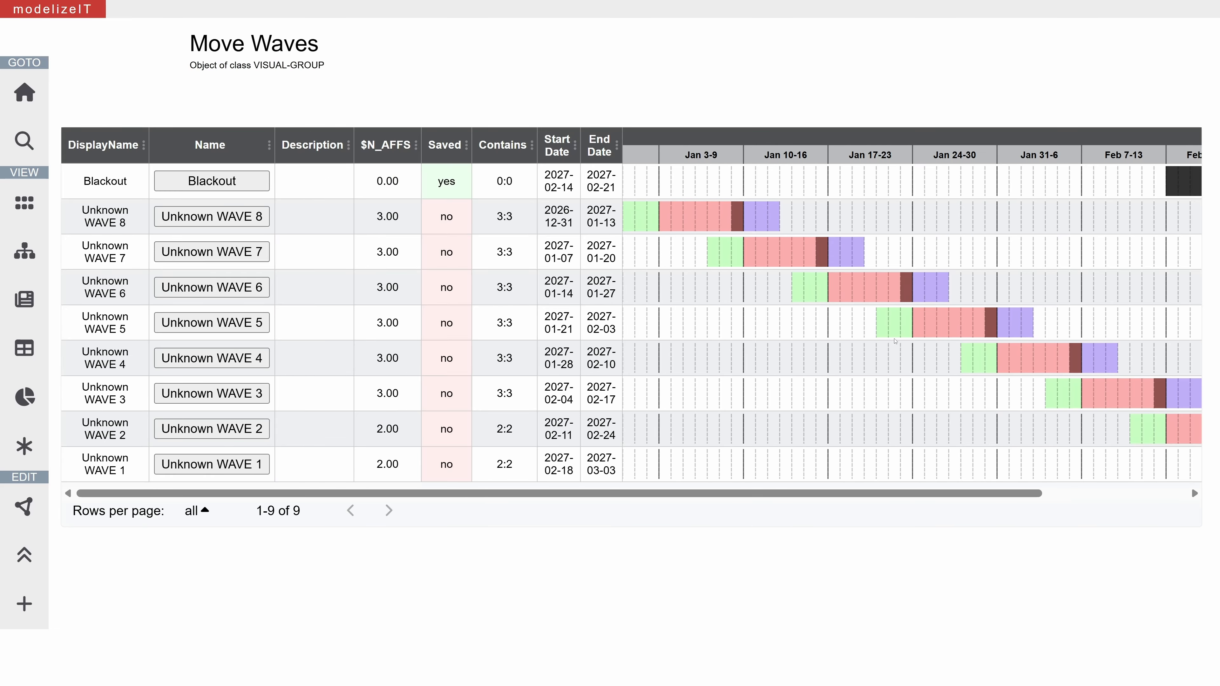
scroll(895, 341, "right", 5)
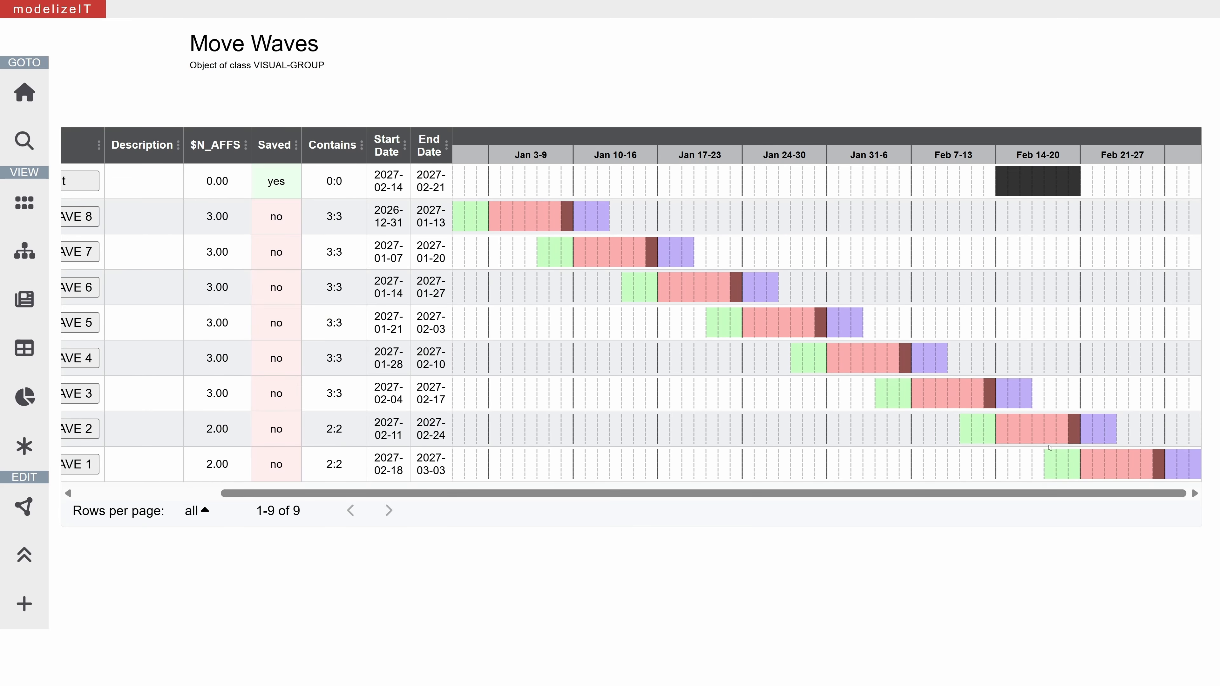
scroll(951, 431, "left", 5)
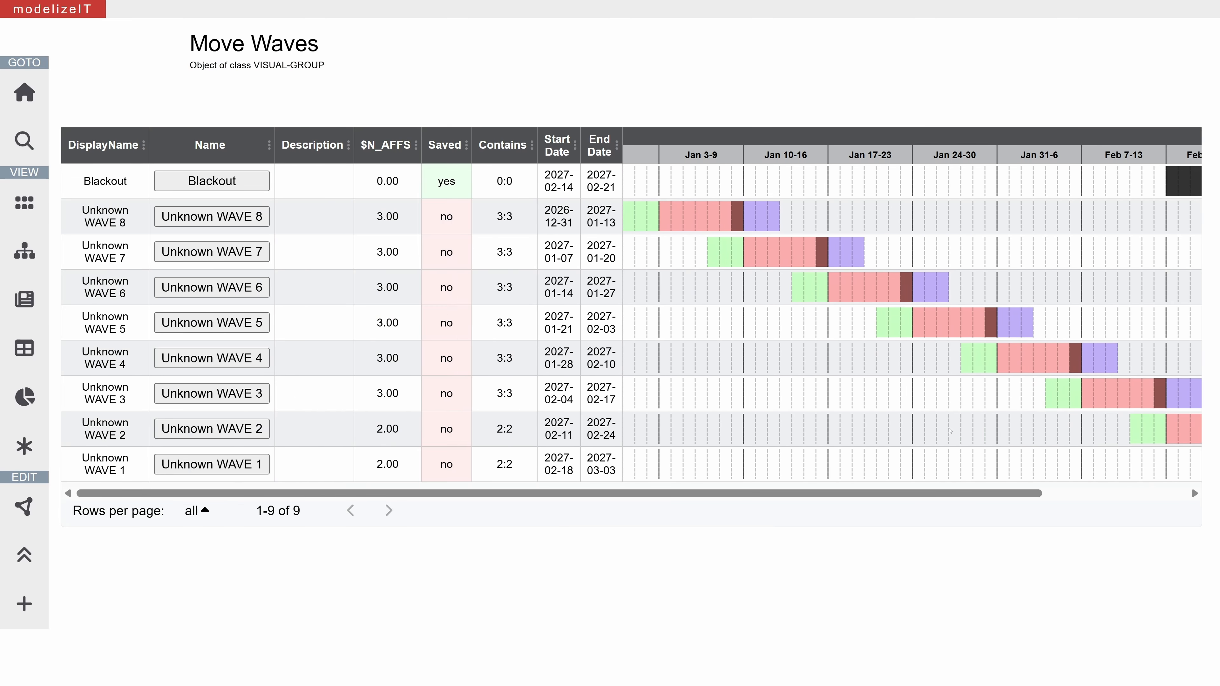
Identify the waves again with the existing planning settings and examine their schedule around the Blackout period
left_click(24, 507)
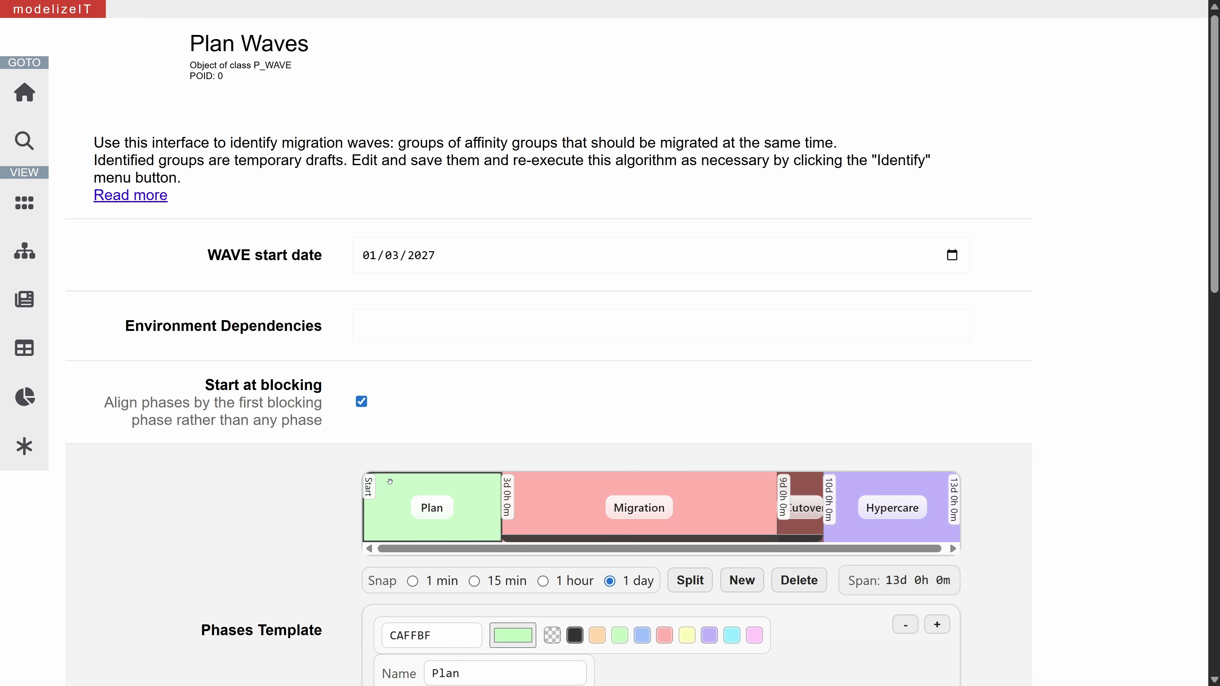
scroll(392, 485, "down", 10)
left_click(284, 644)
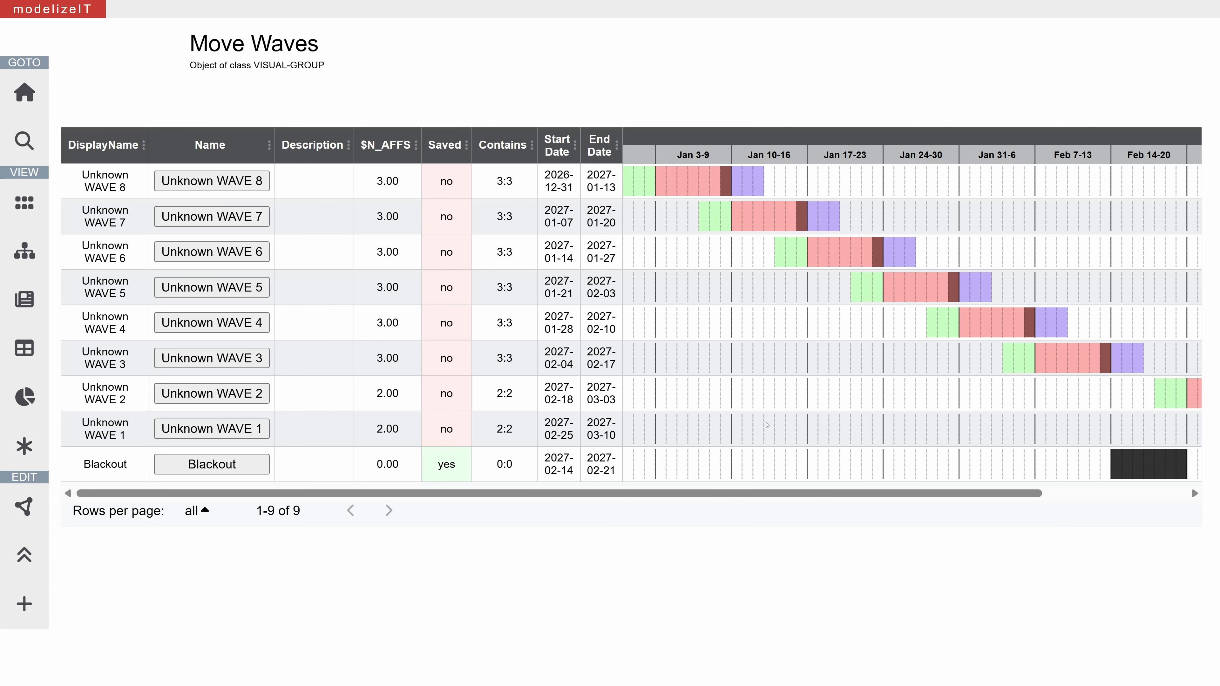
scroll(826, 388, "right", 4)
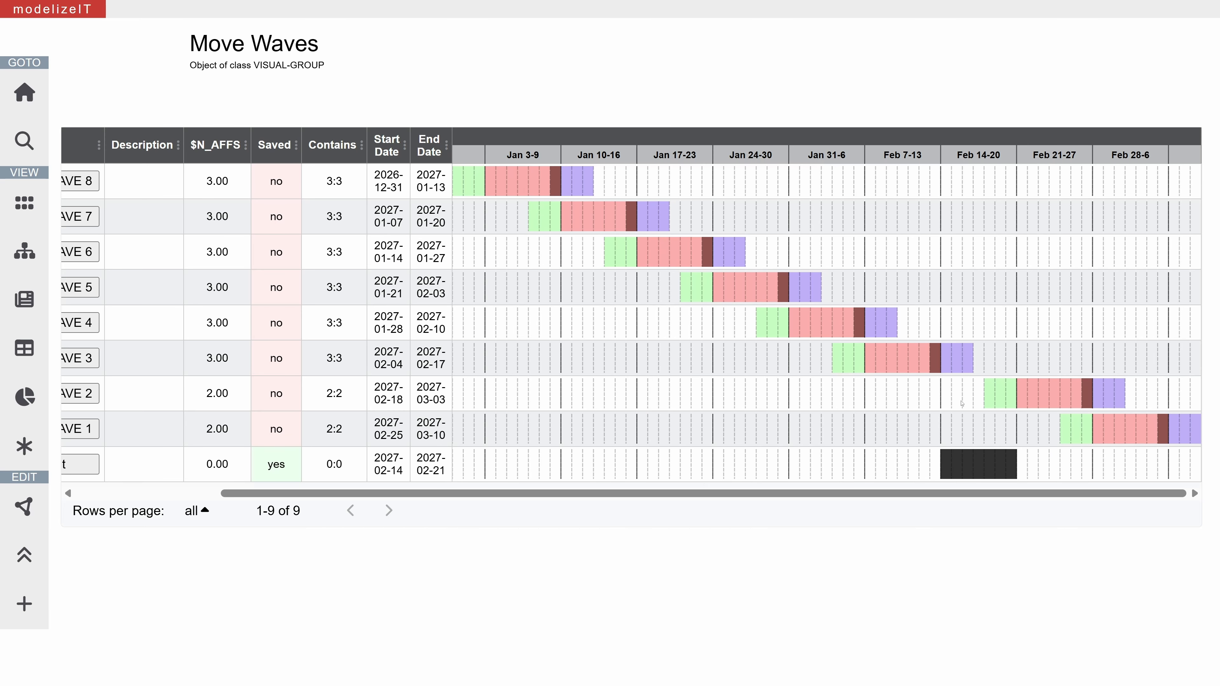
scroll(730, 397, "left", 4)
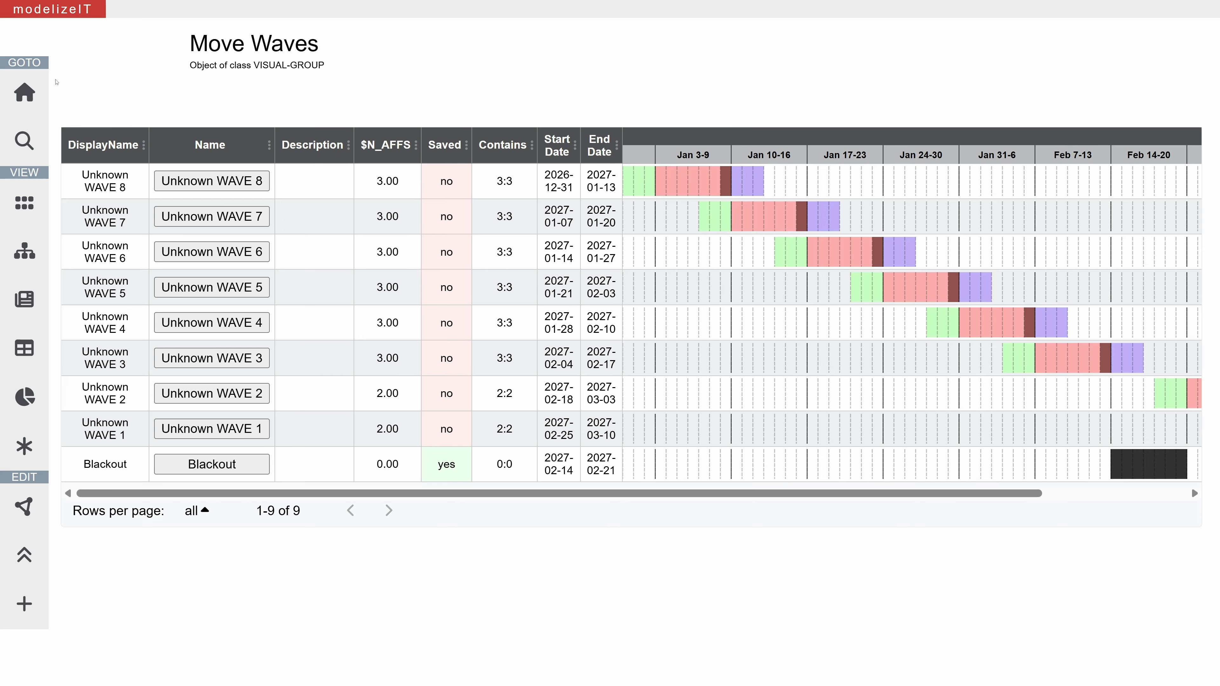
Create a new migration wave planning rule and set both its display name and its name to Complexity
left_click(43, 92)
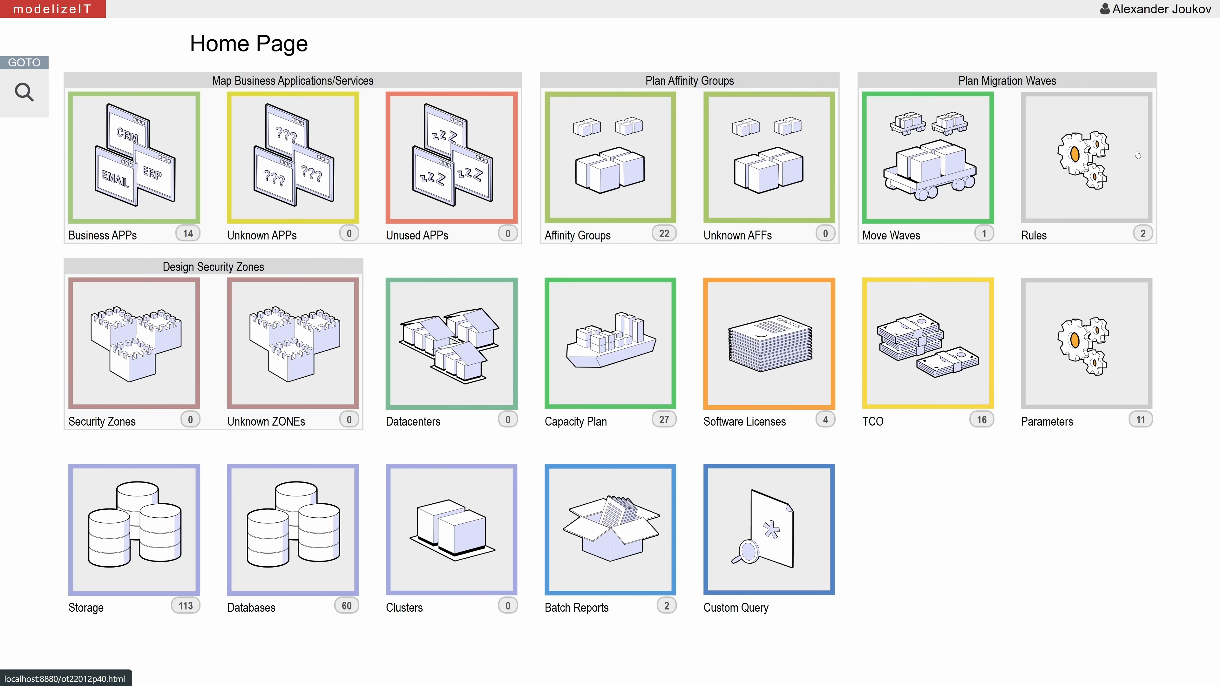
left_click(1084, 176)
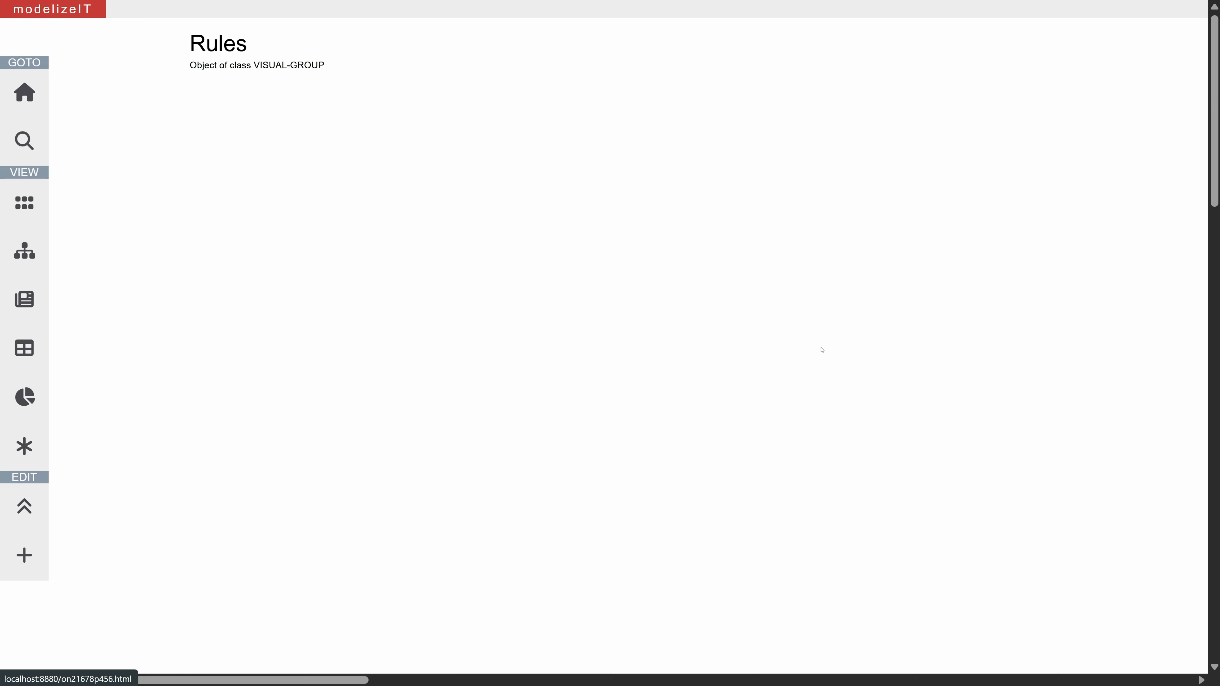
left_click(71, 557)
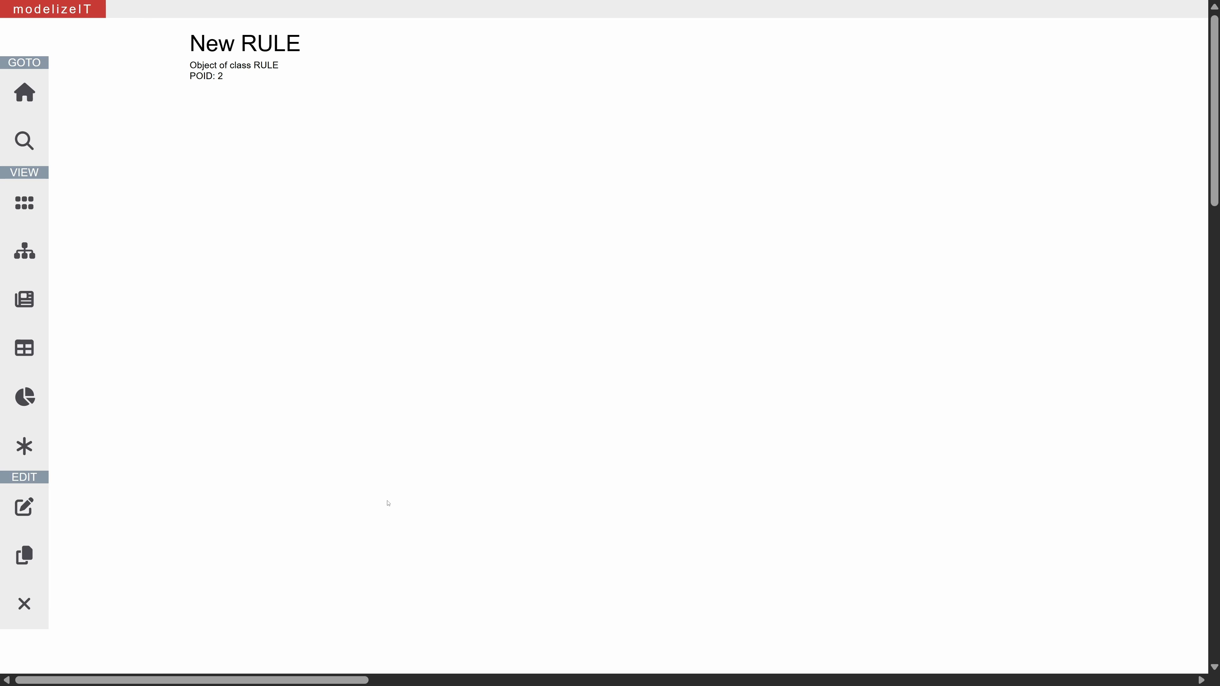
left_click(488, 154)
type("C")
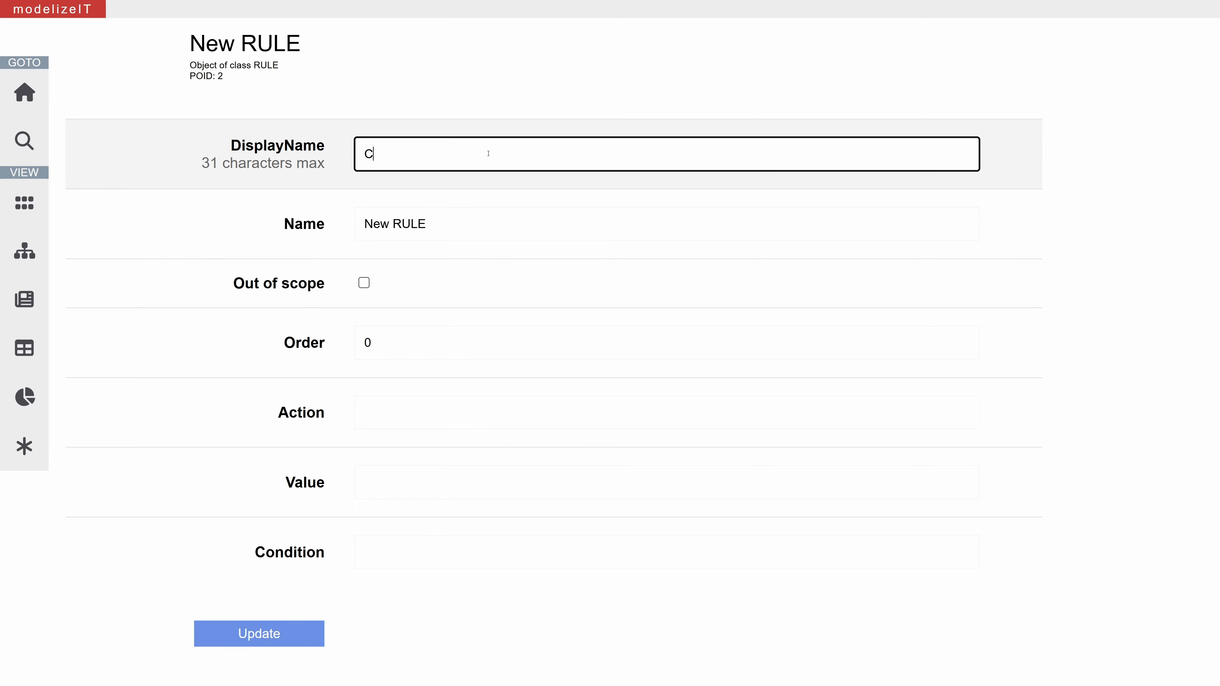
type("omplexity")
key("ctrl+a")
key("ctrl+c")
left_click(442, 224)
key("ctrl+v")
left_click(414, 403)
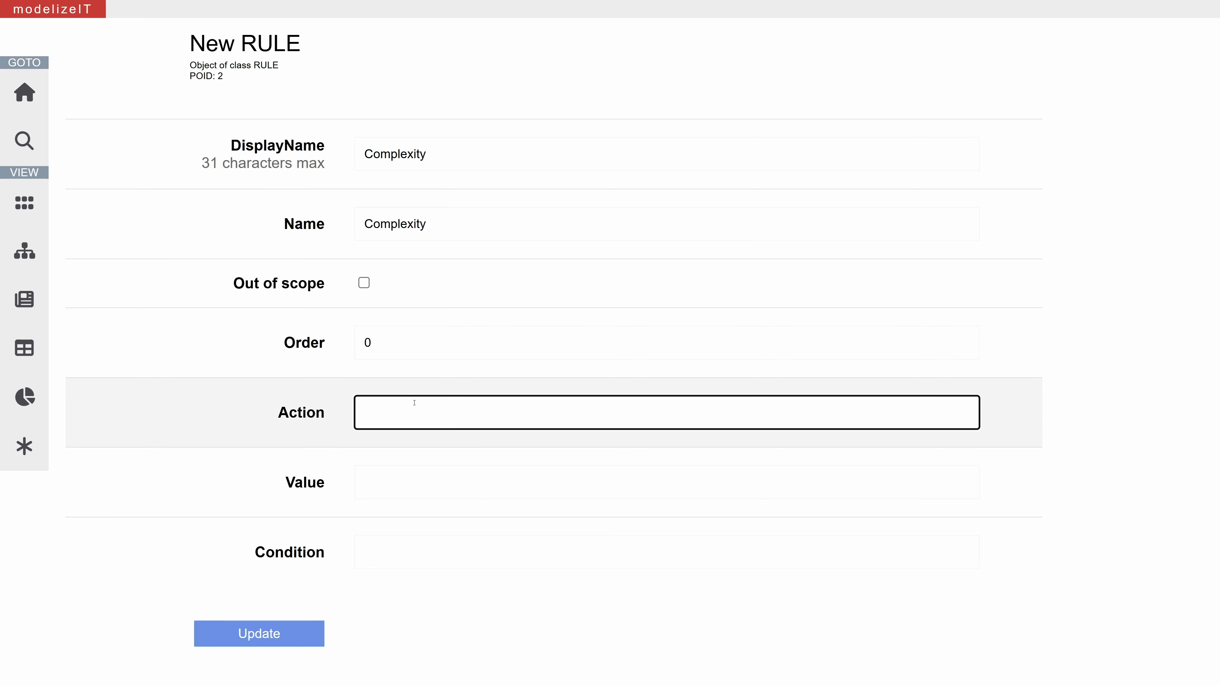
type("$")
key("ctrl+v")
left_click(423, 470)
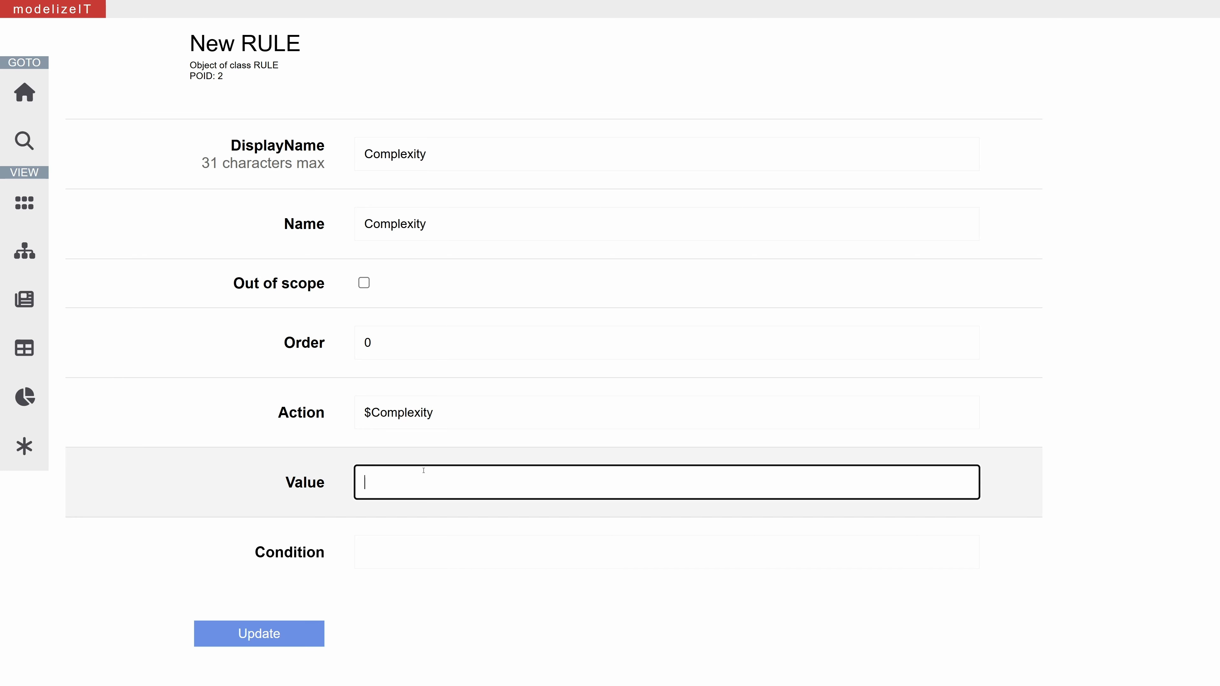
type("+5")
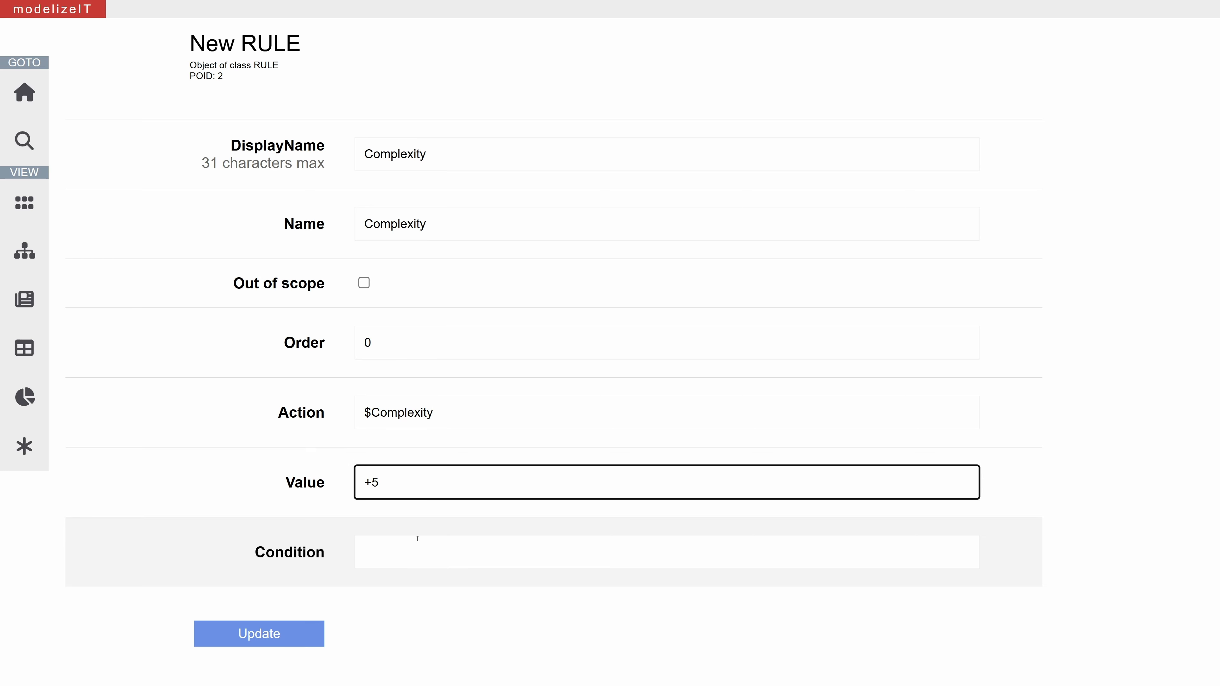
left_click(421, 552)
type("@NODE[]")
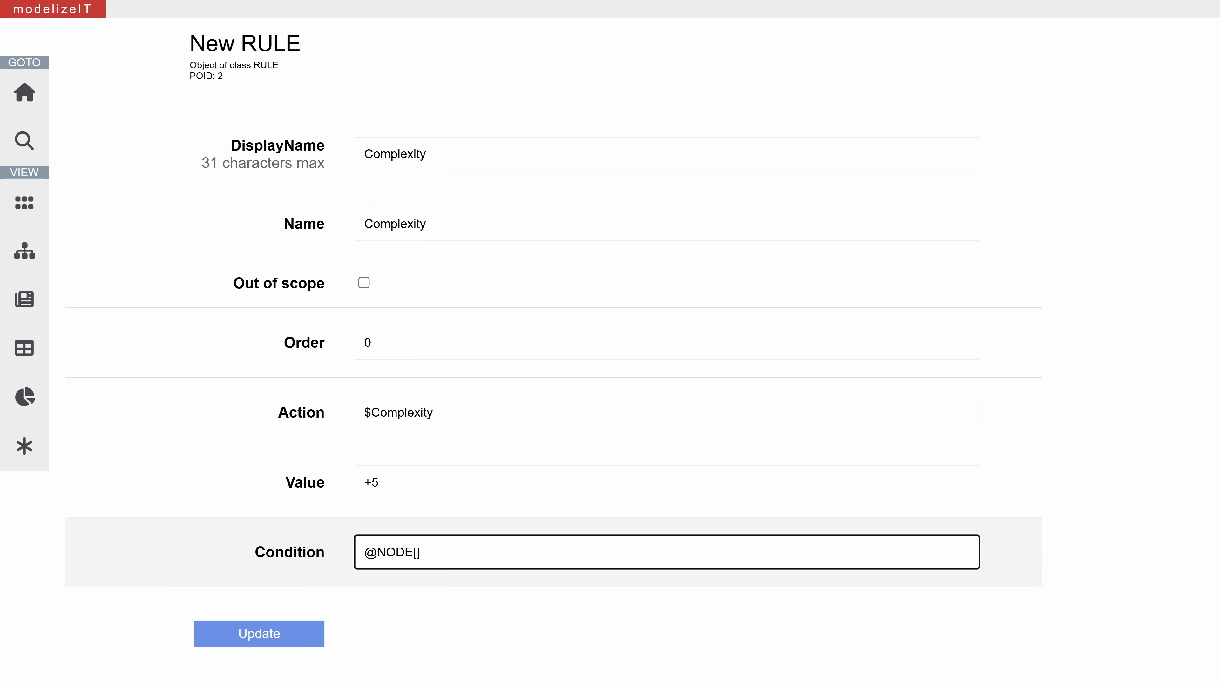
left_click(291, 641)
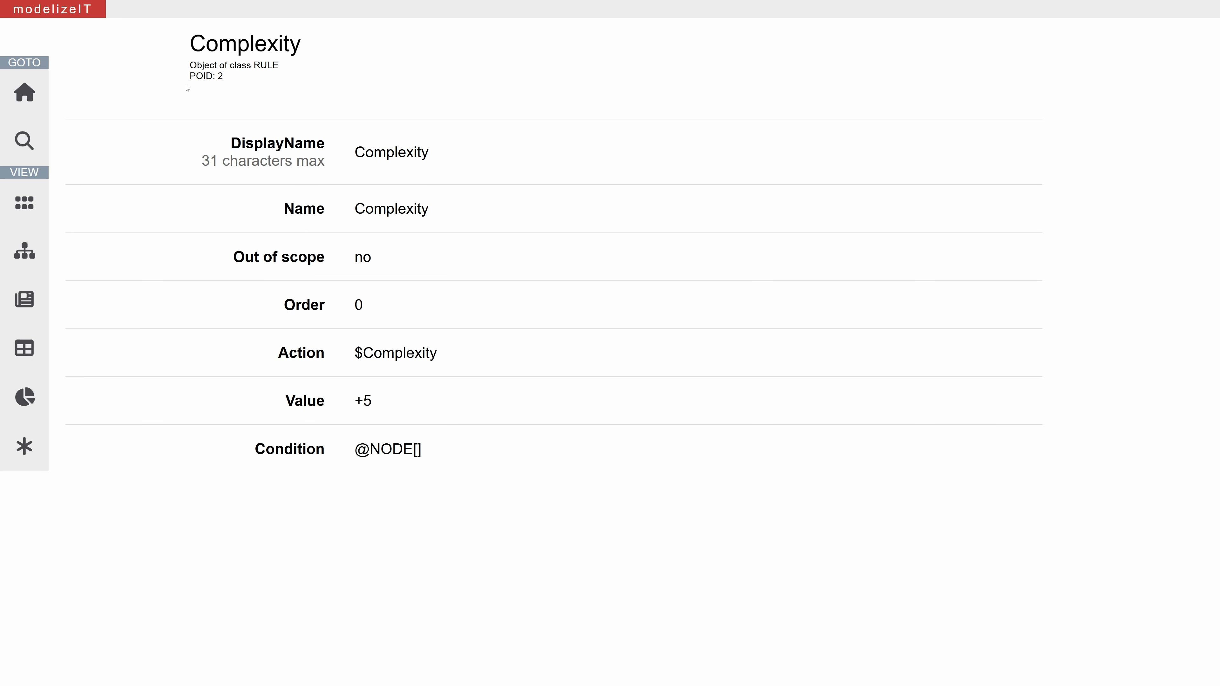
Create a second rule in the Rules list, also with Complexity as its display name and name
left_click(24, 92)
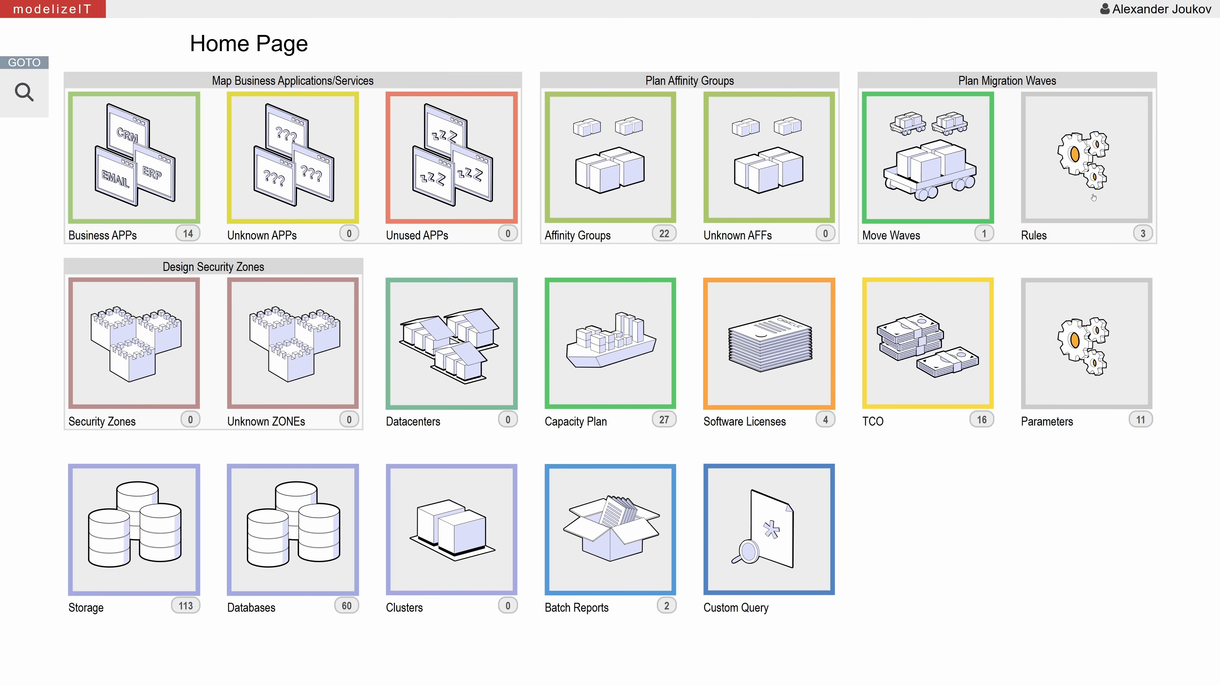
left_click(1093, 197)
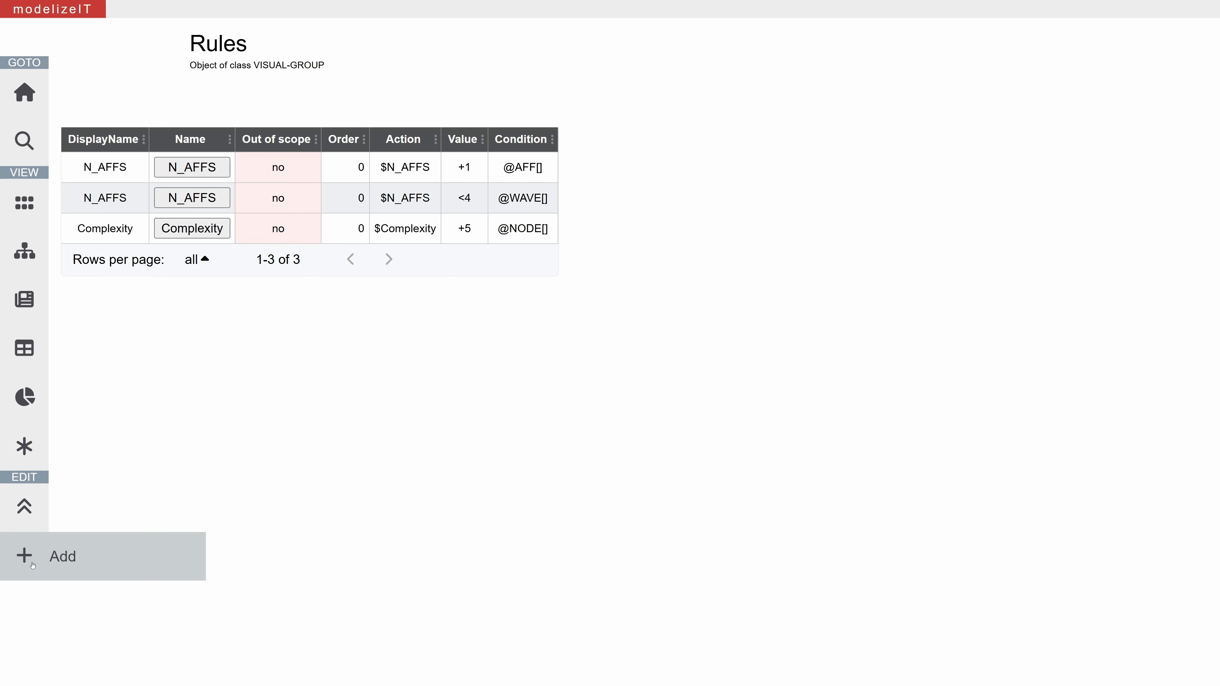
left_click(32, 566)
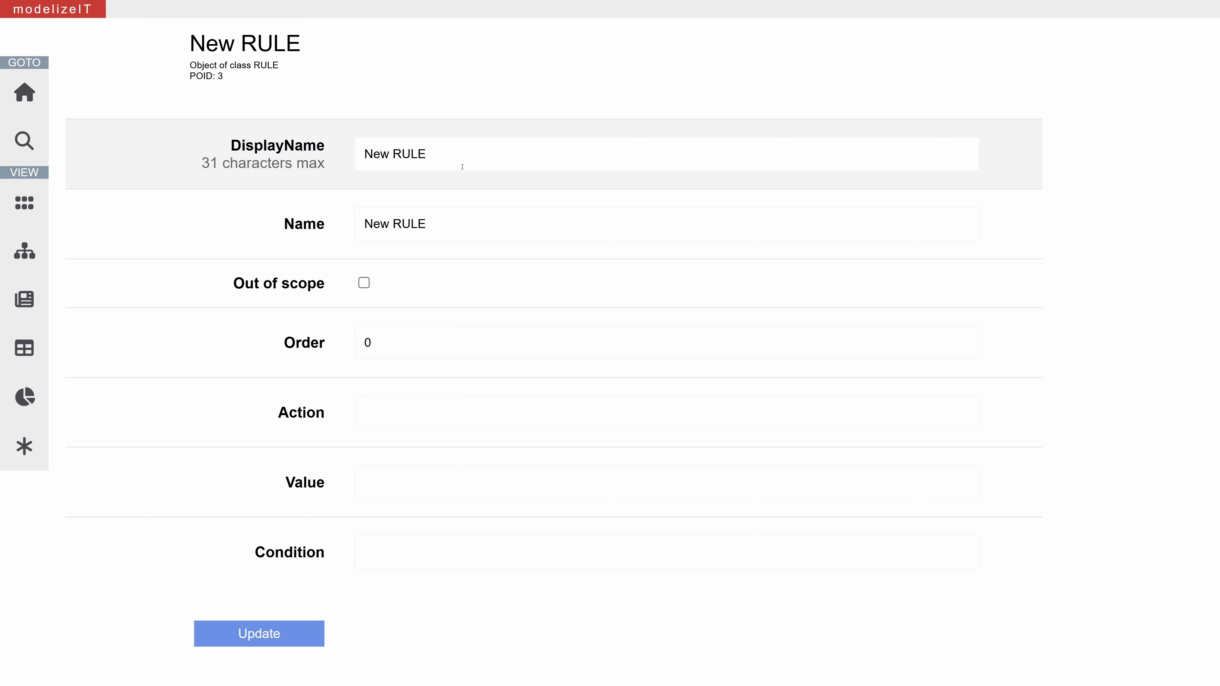
triple_click(447, 158)
key("ctrl+v")
triple_click(427, 225)
key("ctrl+v")
left_click(390, 411)
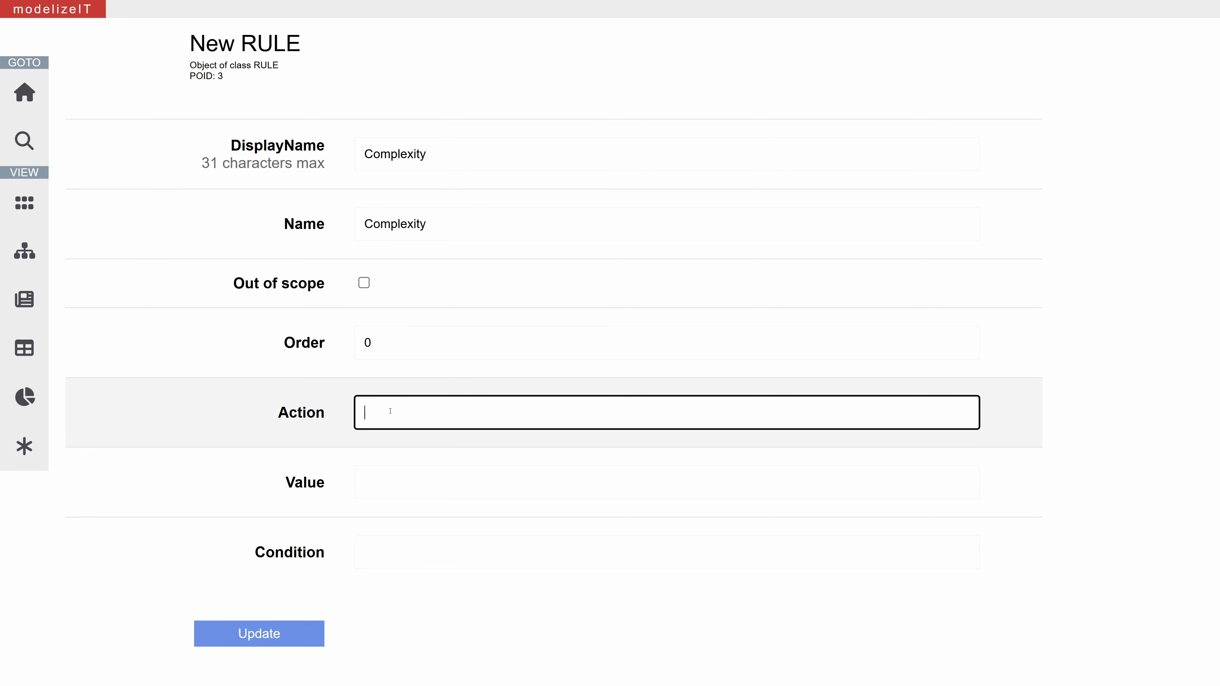
type("$")
key("ctrl+v")
left_click(402, 482)
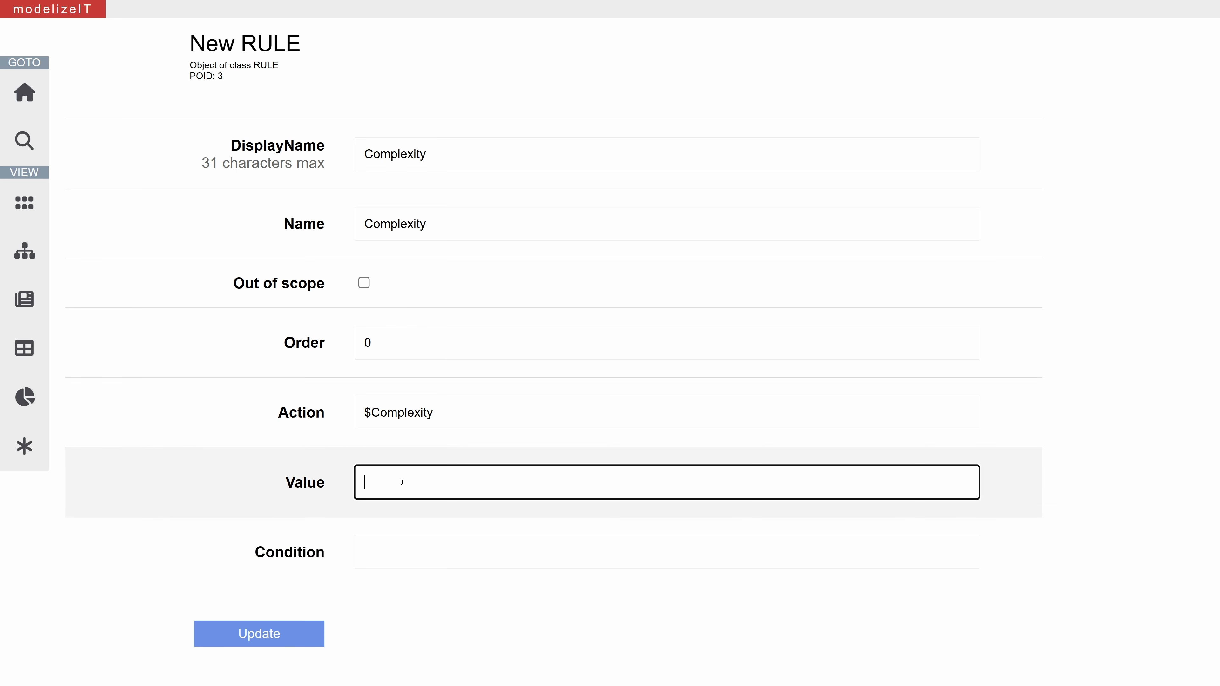
type("+1")
left_click(403, 554)
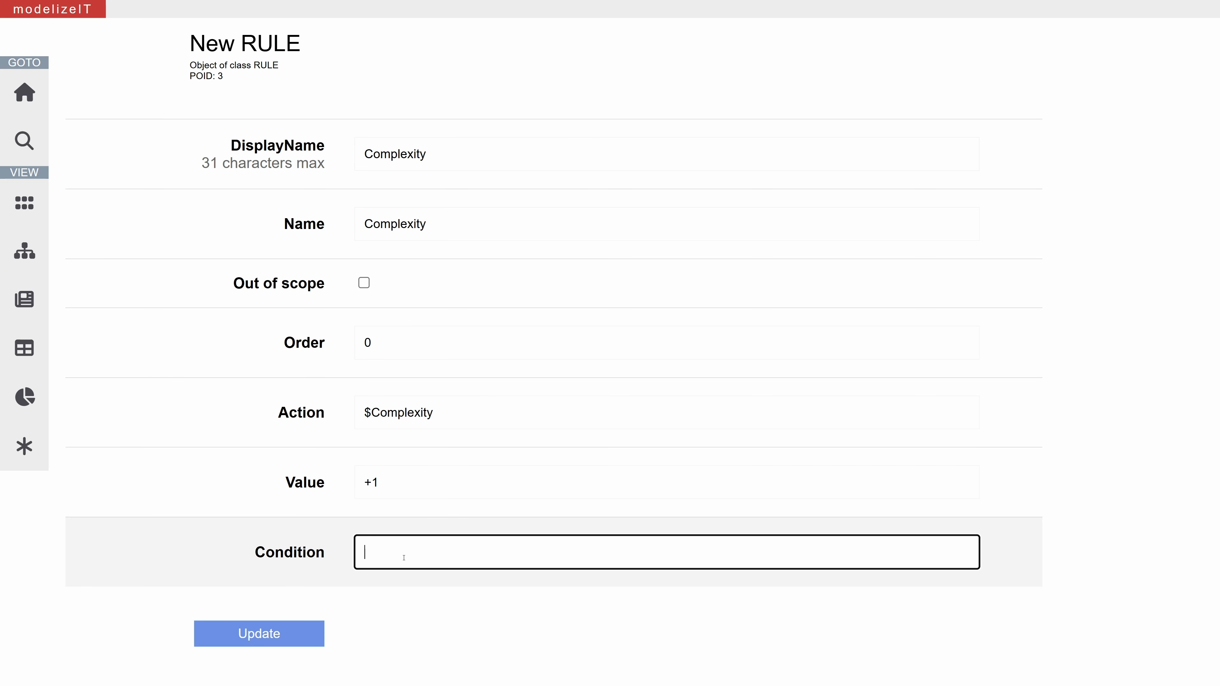
type("@INSTANCE[]")
left_click(259, 633)
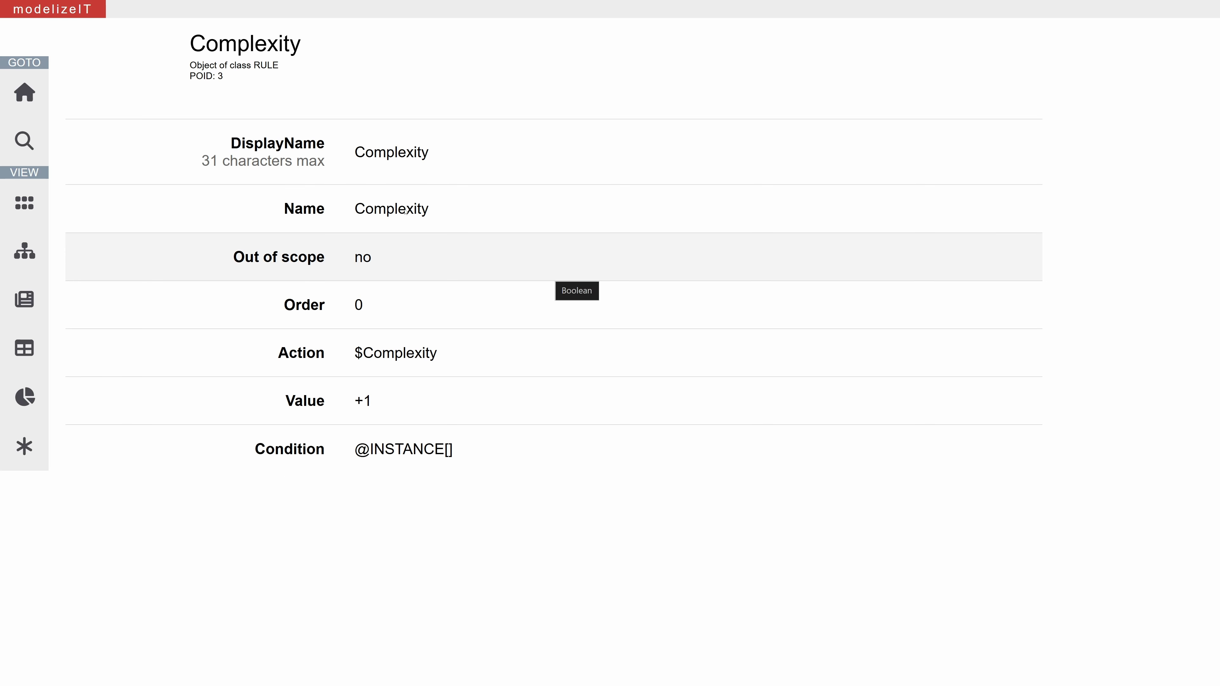
left_click(58, 93)
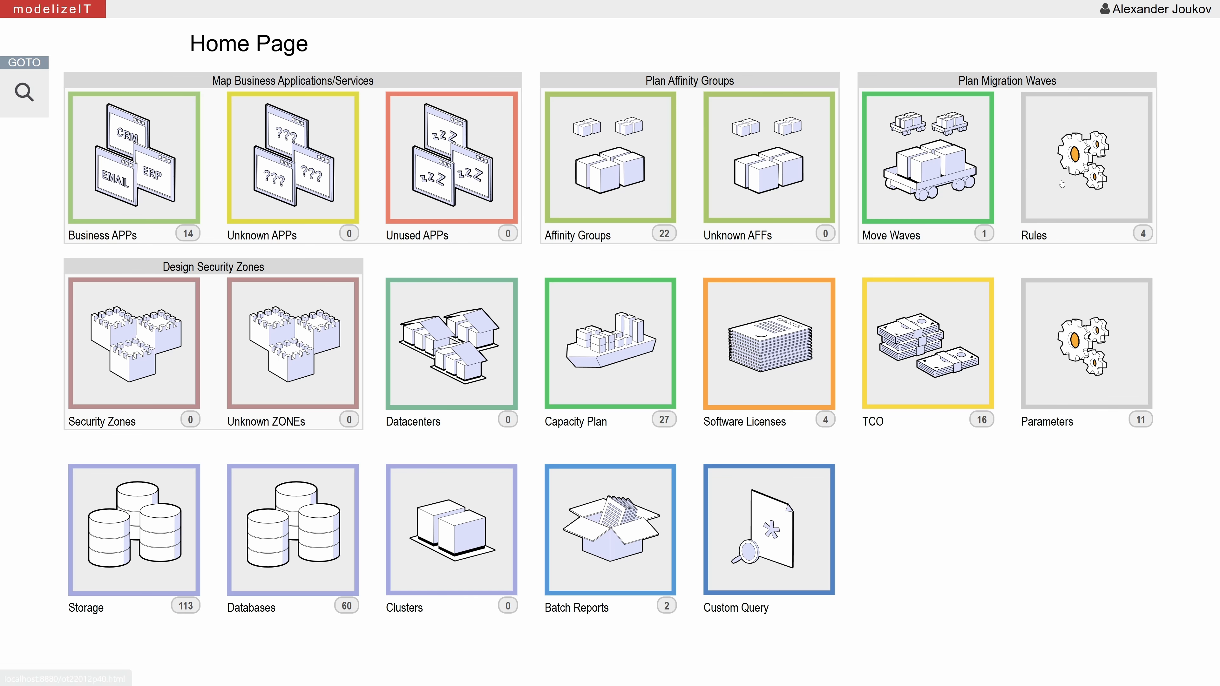
Create a new migration wave planning rule with Total Storage (GB) as both its display name and its name
left_click(1038, 169)
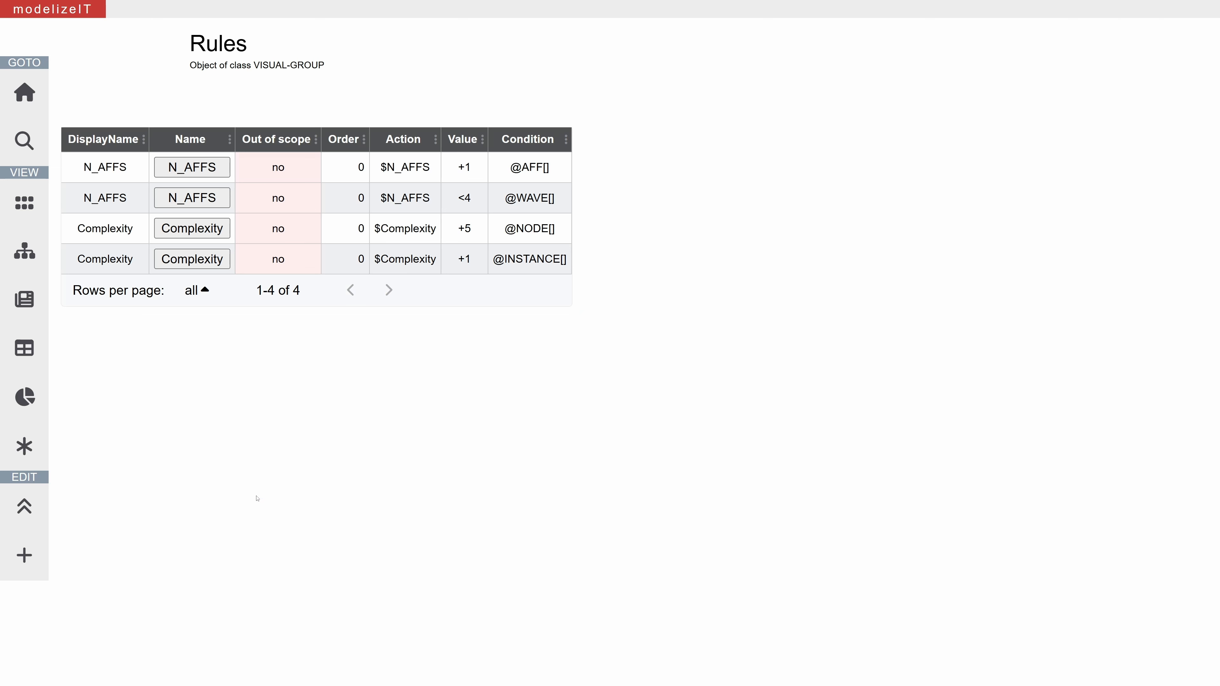
left_click(29, 551)
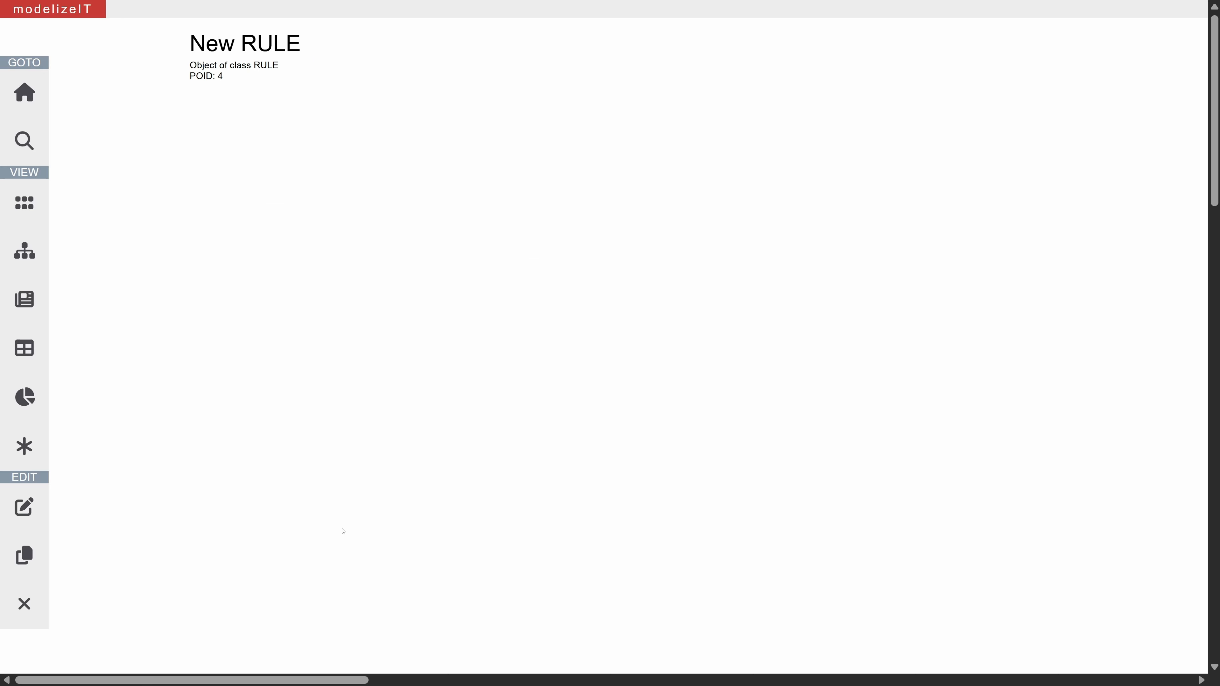
left_click(461, 148)
key("ctrl+a")
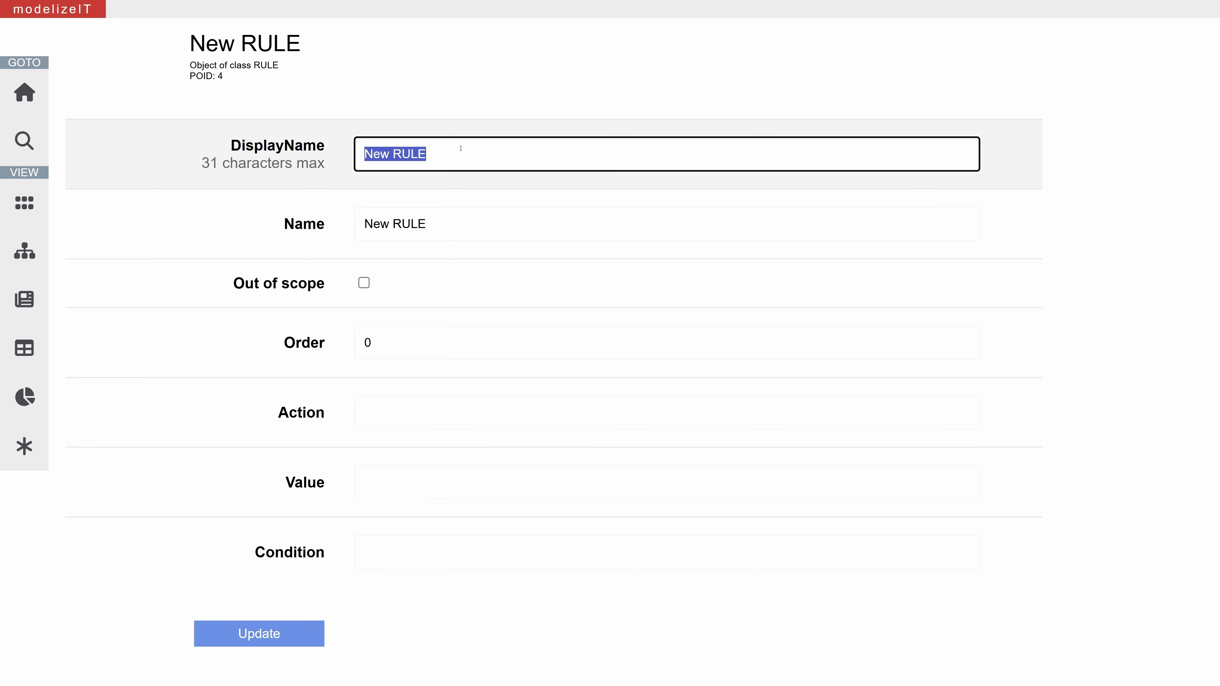
key("BackSpace")
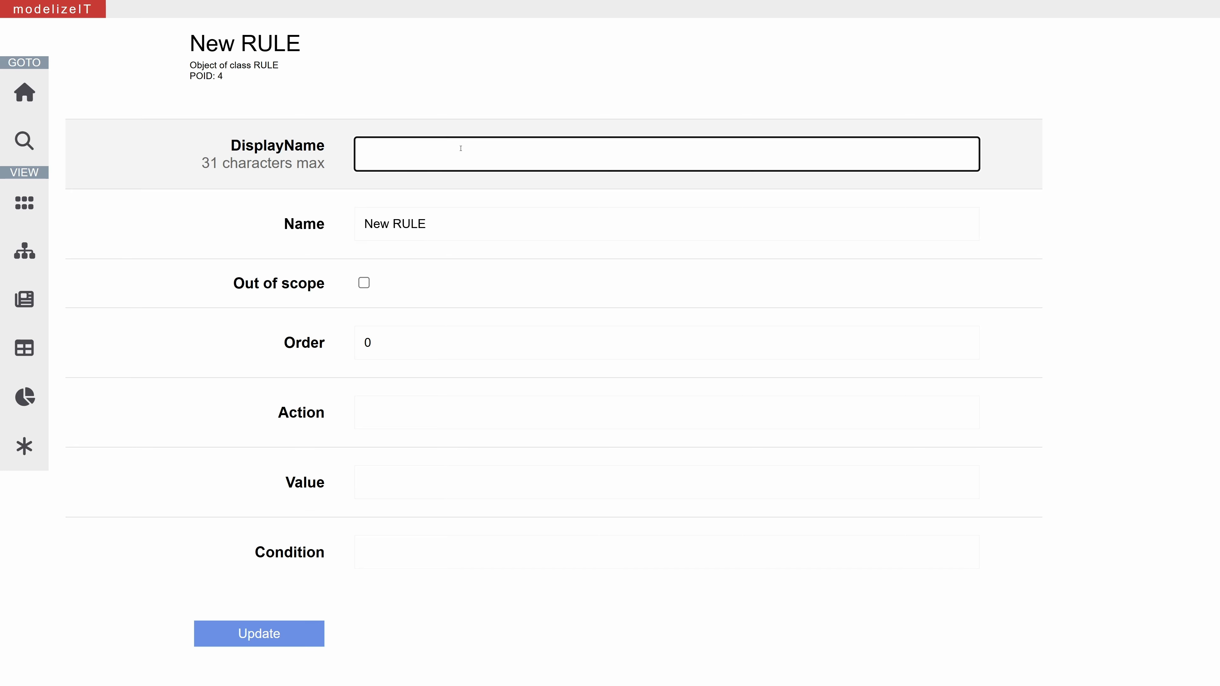
type("Total Storage (GB)")
key("ctrl+a")
key("ctrl+c")
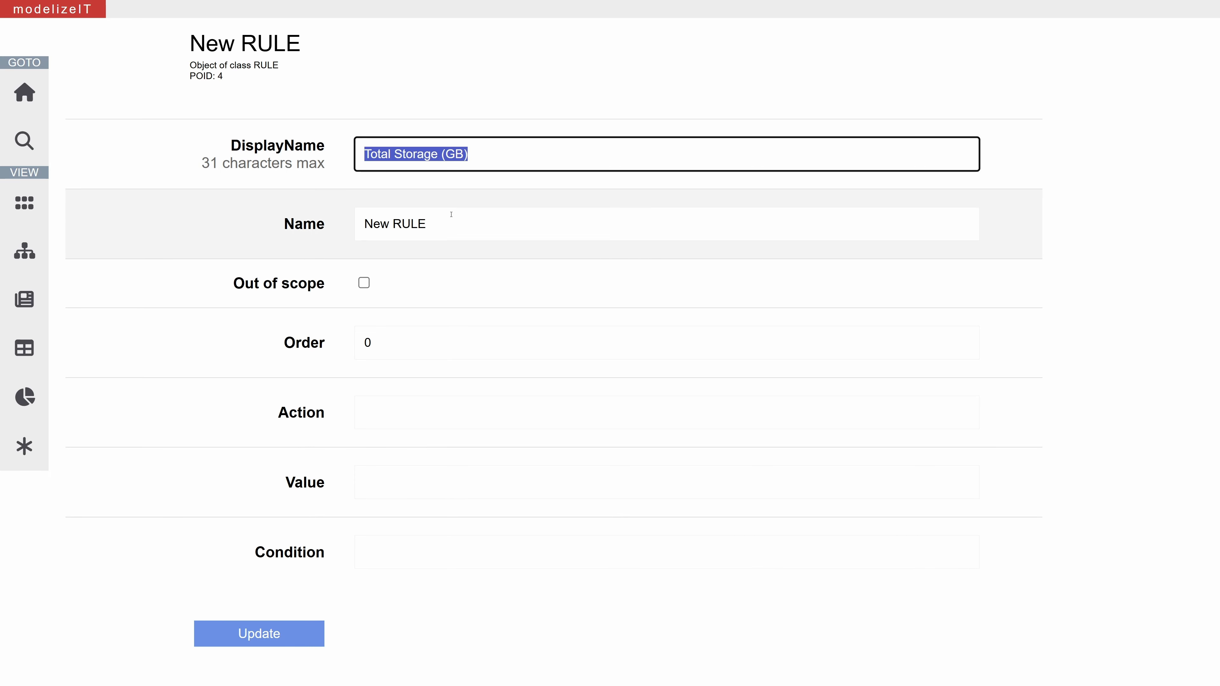
left_click(450, 218)
key("ctrl+a")
key("ctrl+v")
left_click(442, 408)
type("$")
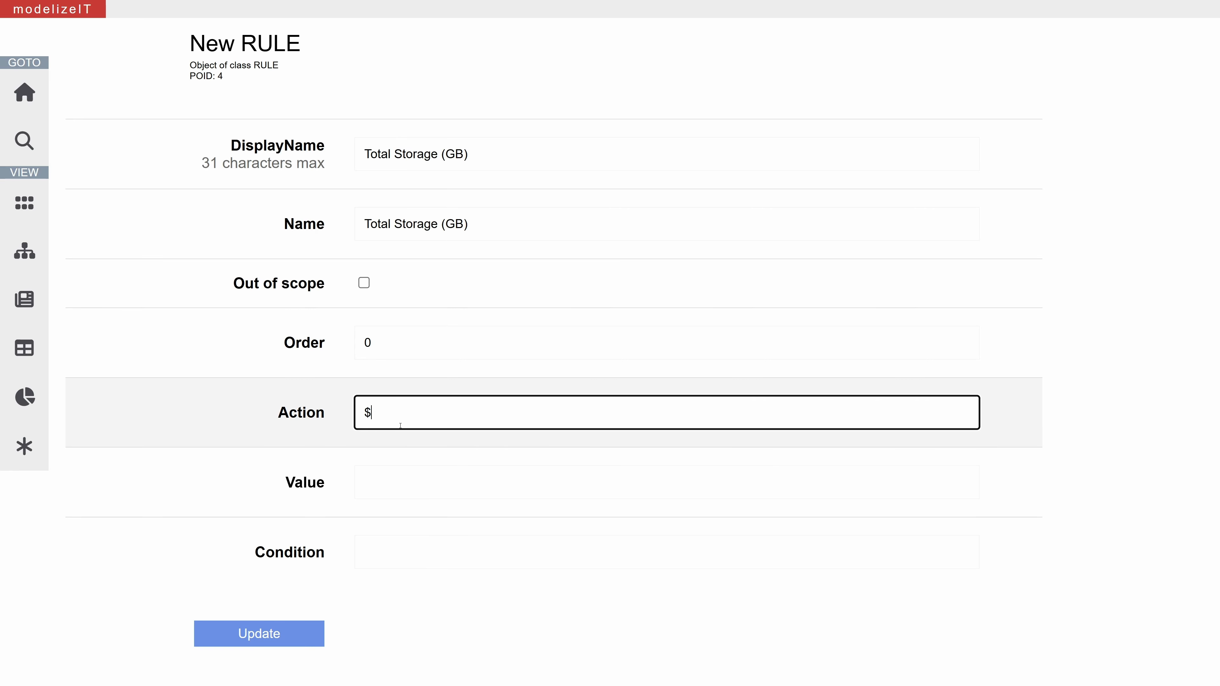
key("ctrl+v")
left_click(403, 489)
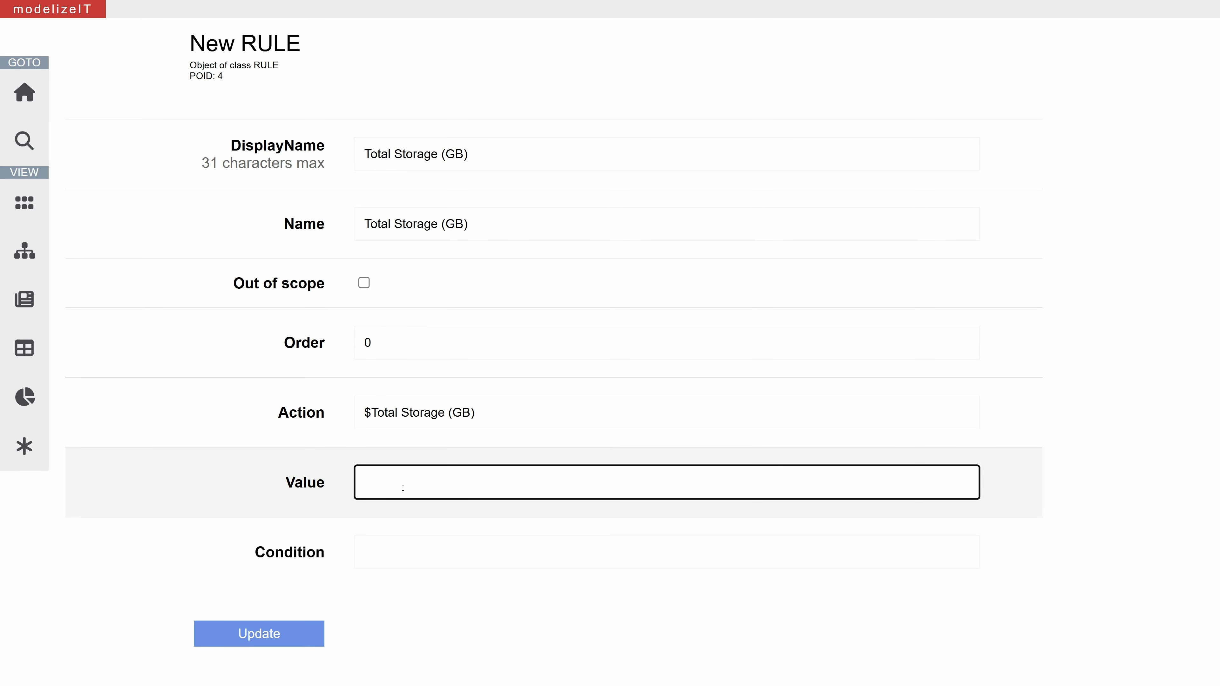
type("+#CP['FS (GB)']")
key("BackSpace")
type("@")
left_click(403, 553)
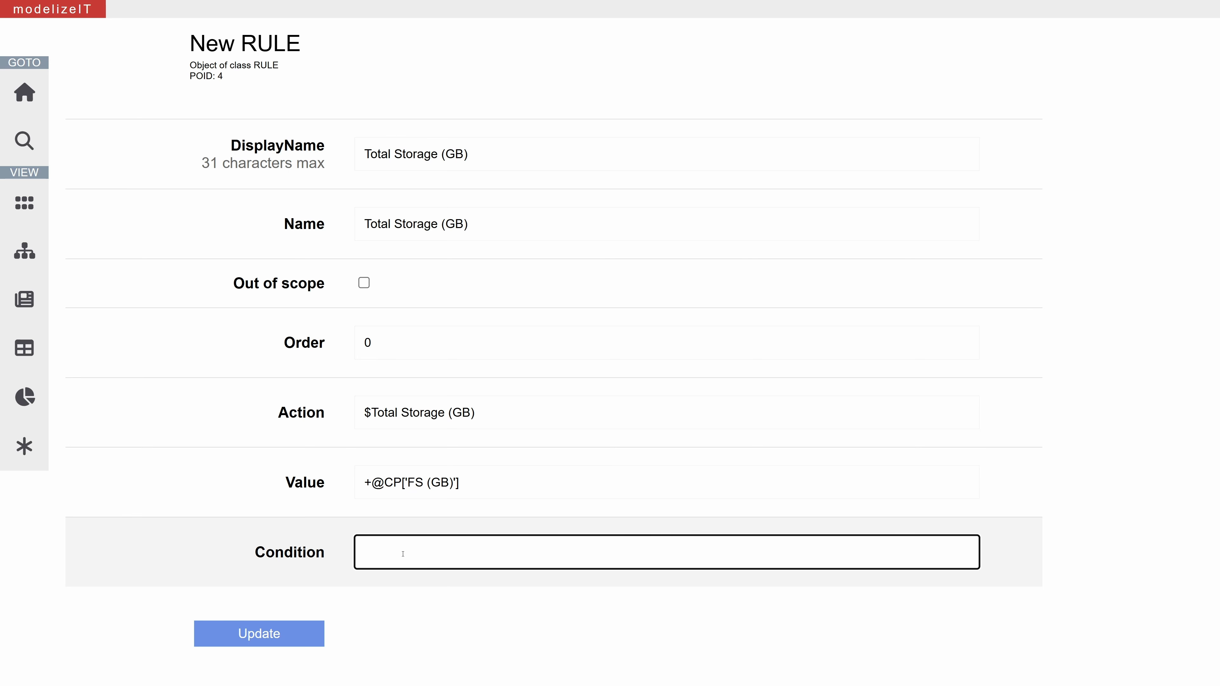
type("@CP[]@NODE[]")
left_click(294, 633)
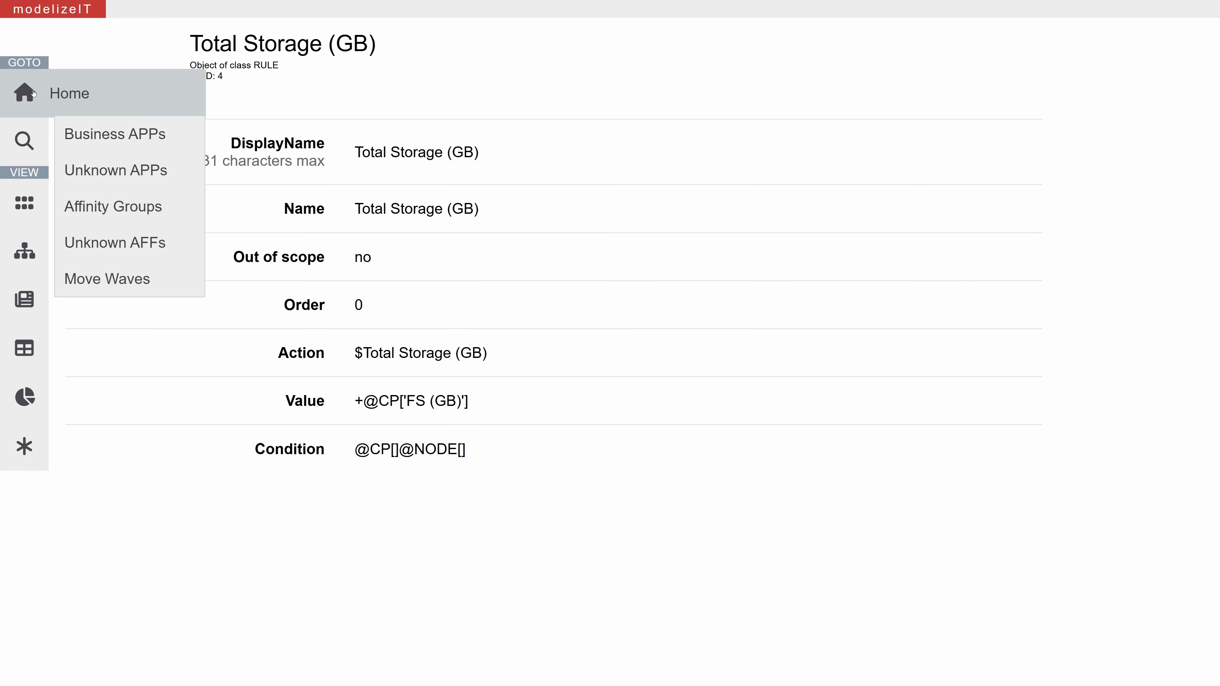
Open the wave identification settings for Move Waves and remove the $N_AFFS constraint
left_click(30, 90)
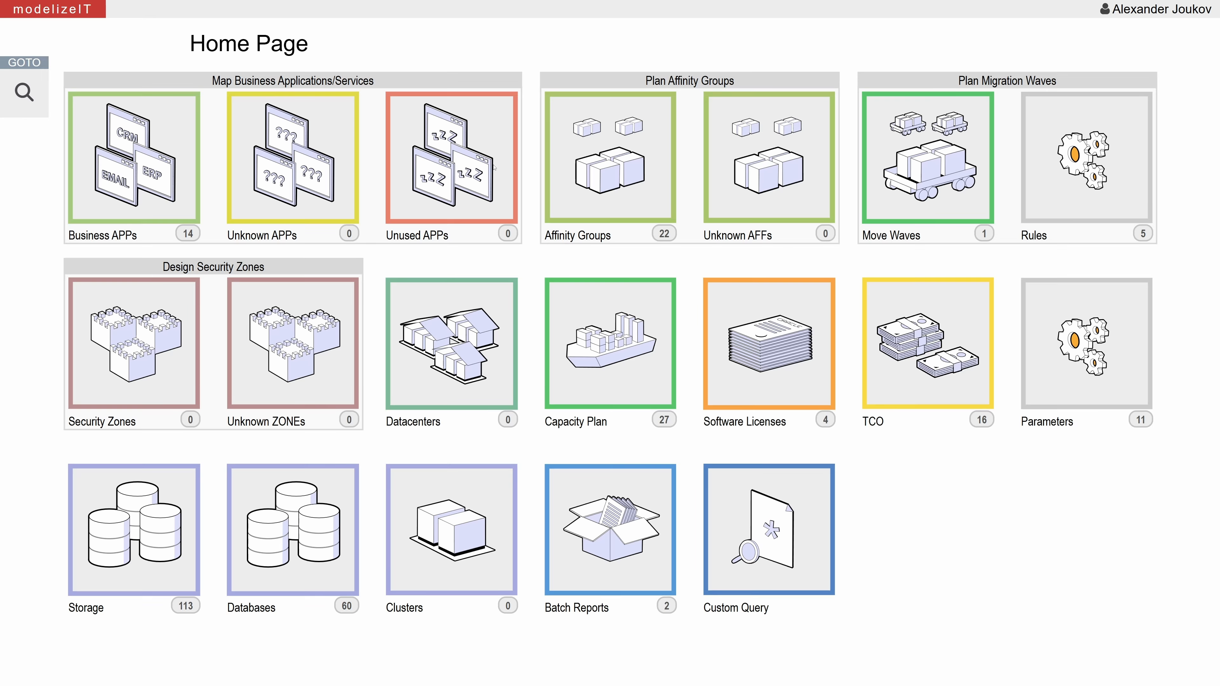
left_click(905, 202)
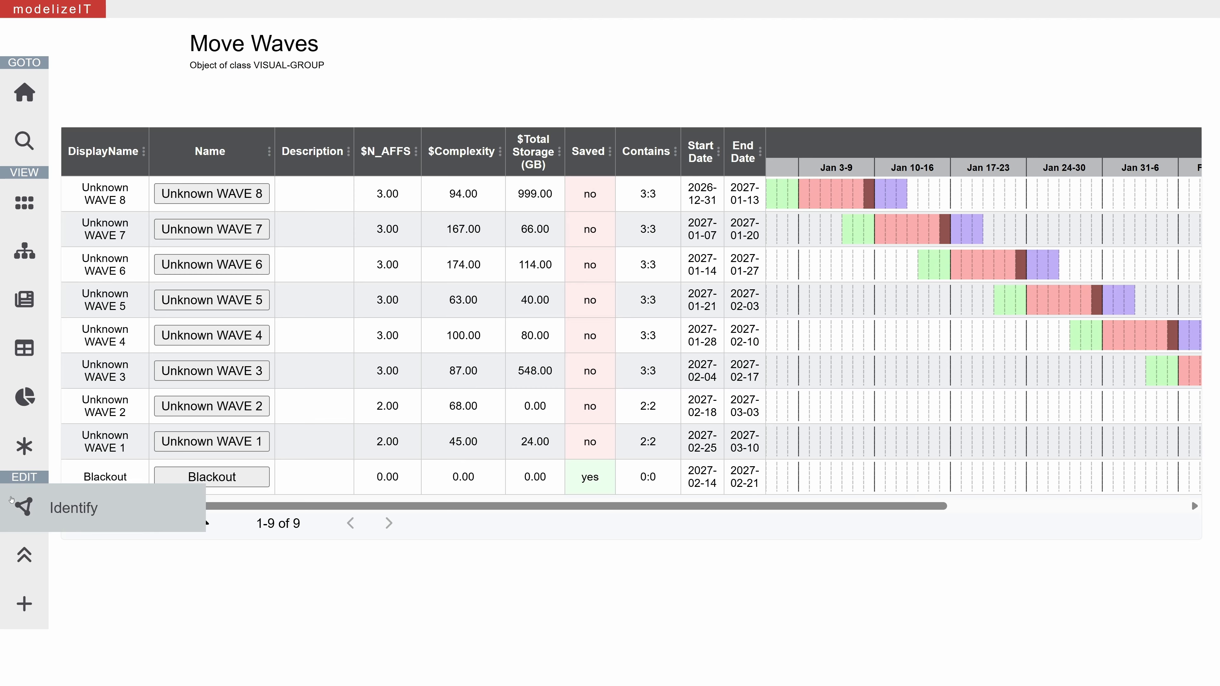
left_click(17, 505)
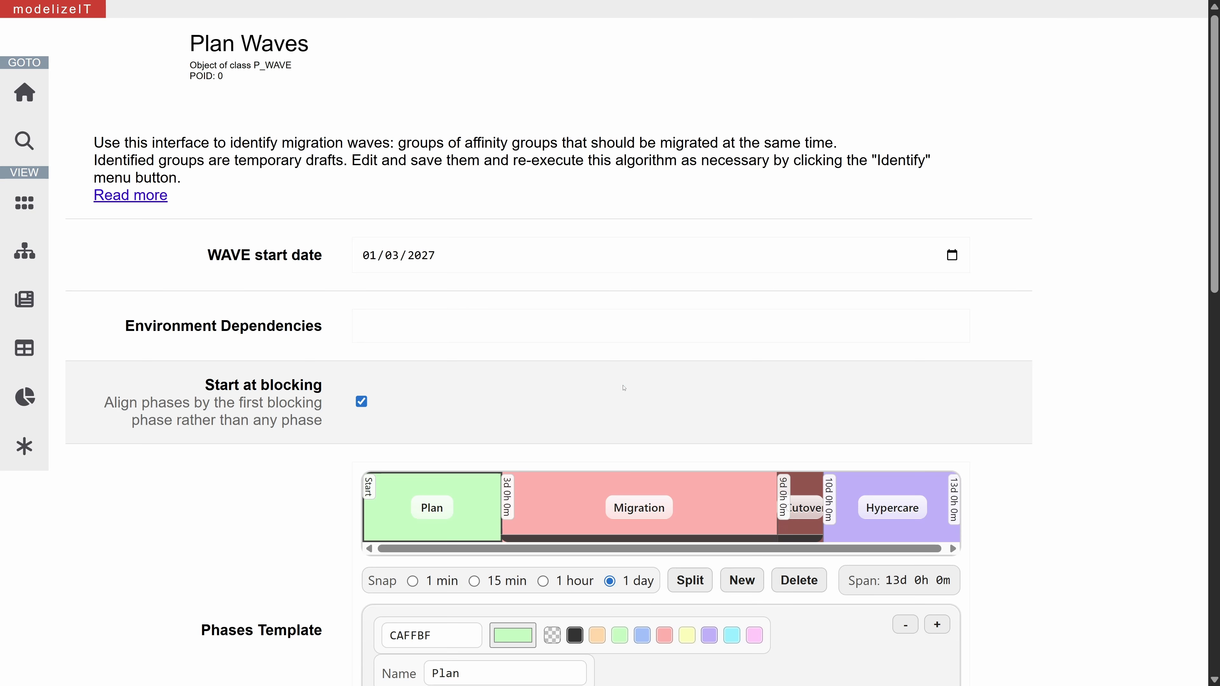
scroll(625, 387, "down", 5)
scroll(624, 388, "down", 3)
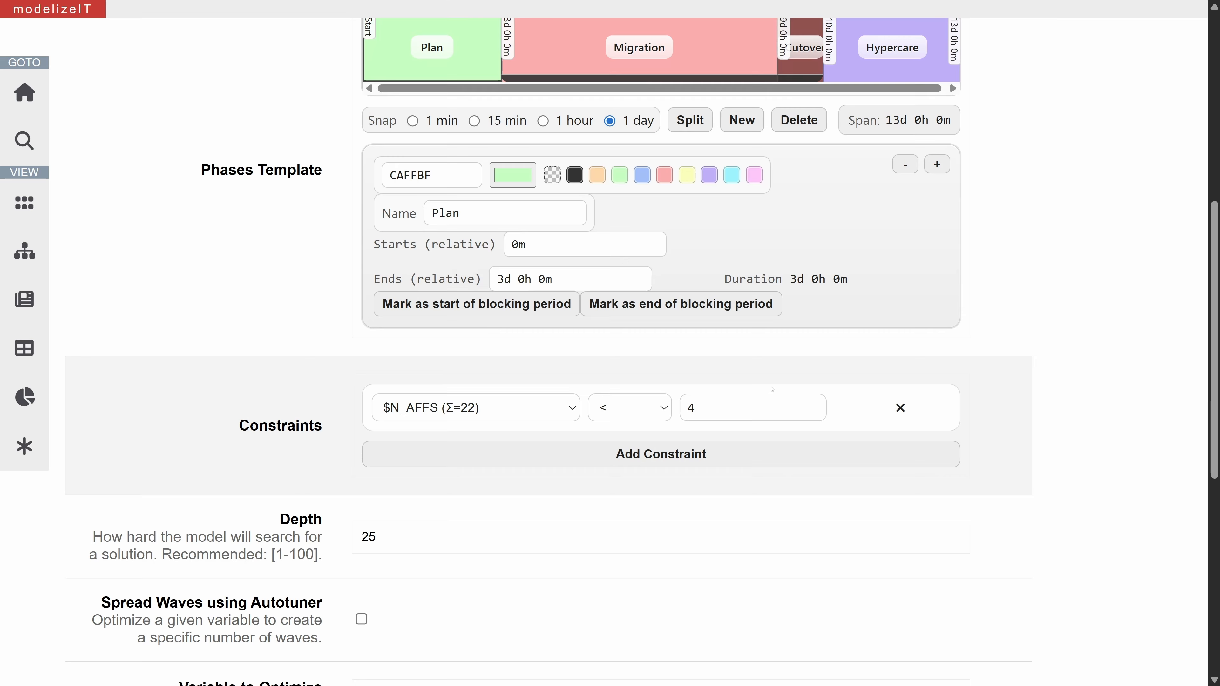
left_click(901, 408)
Add a constraint that keeps $Complexity below 150 per wave
left_click(604, 458)
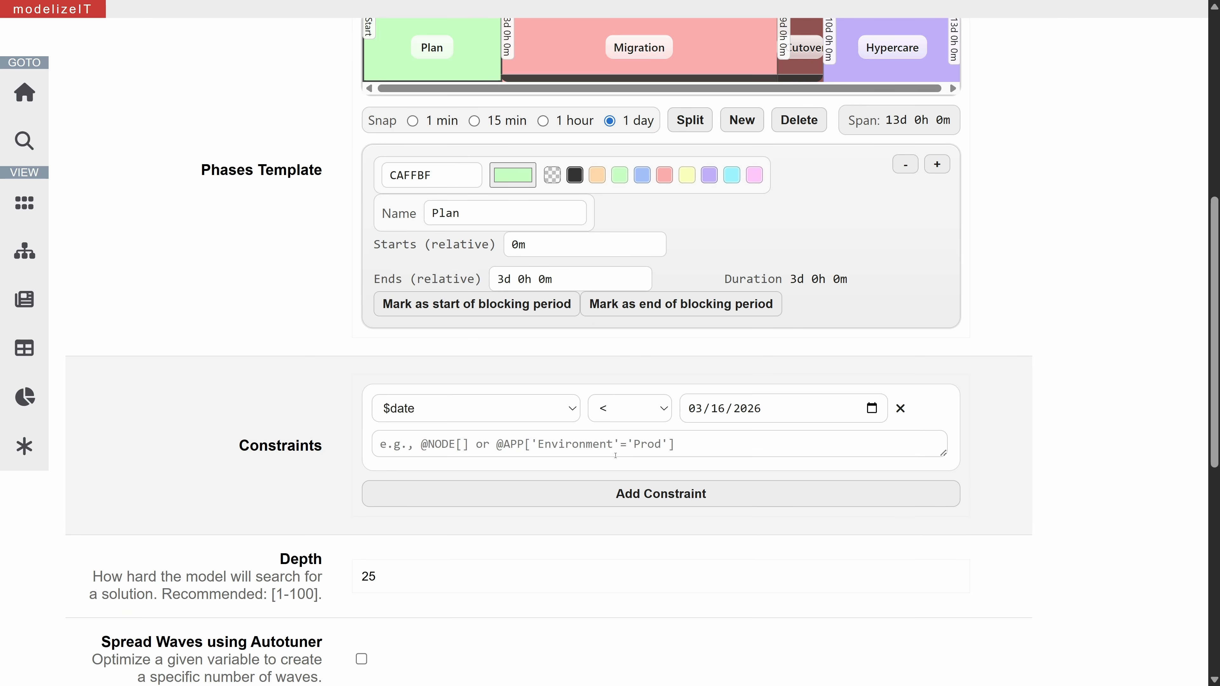
left_click(457, 410)
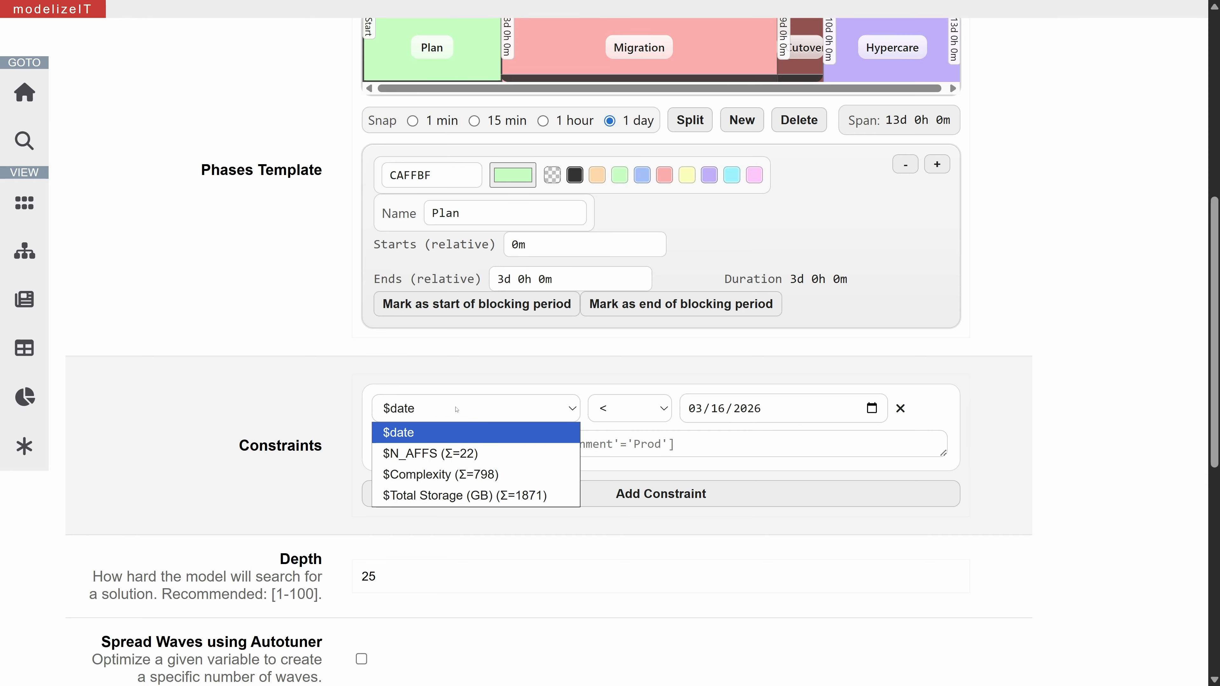
left_click(473, 474)
left_click(738, 408)
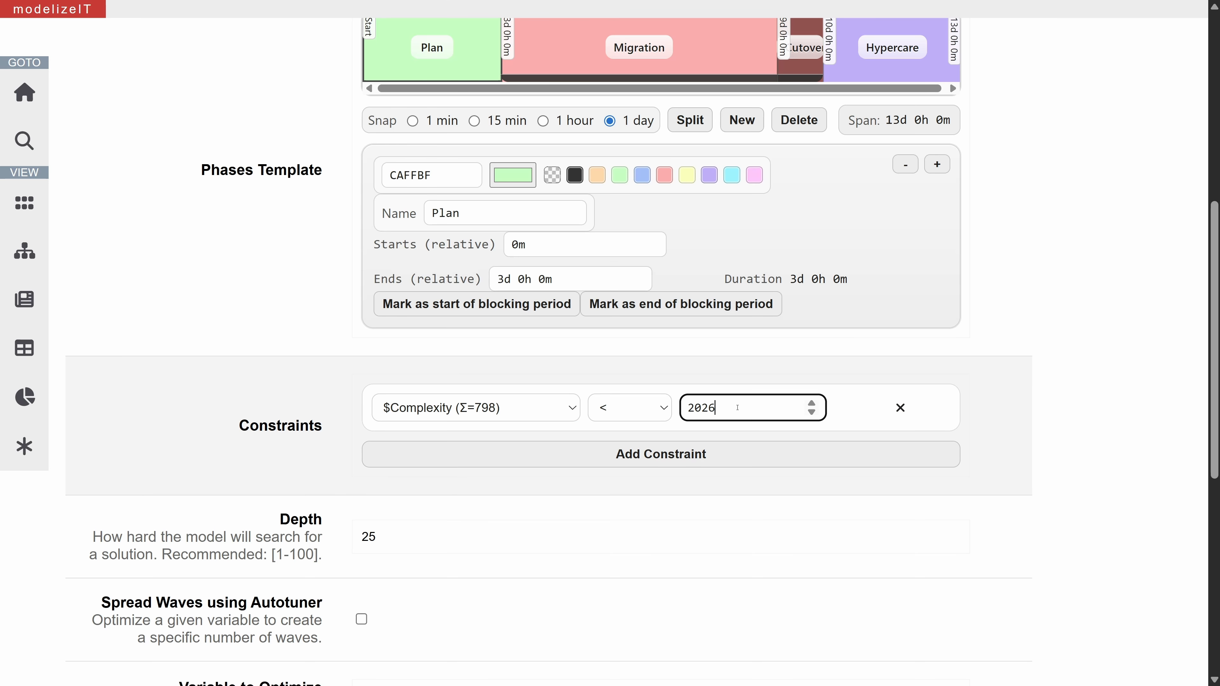
key("BackSpace")
key("BackSpace")
key("BackSpace")
key("BackSpace")
type("150")
Add a second constraint that keeps $Total Storage (GB) below 1000 per wave
left_click(641, 454)
left_click(471, 454)
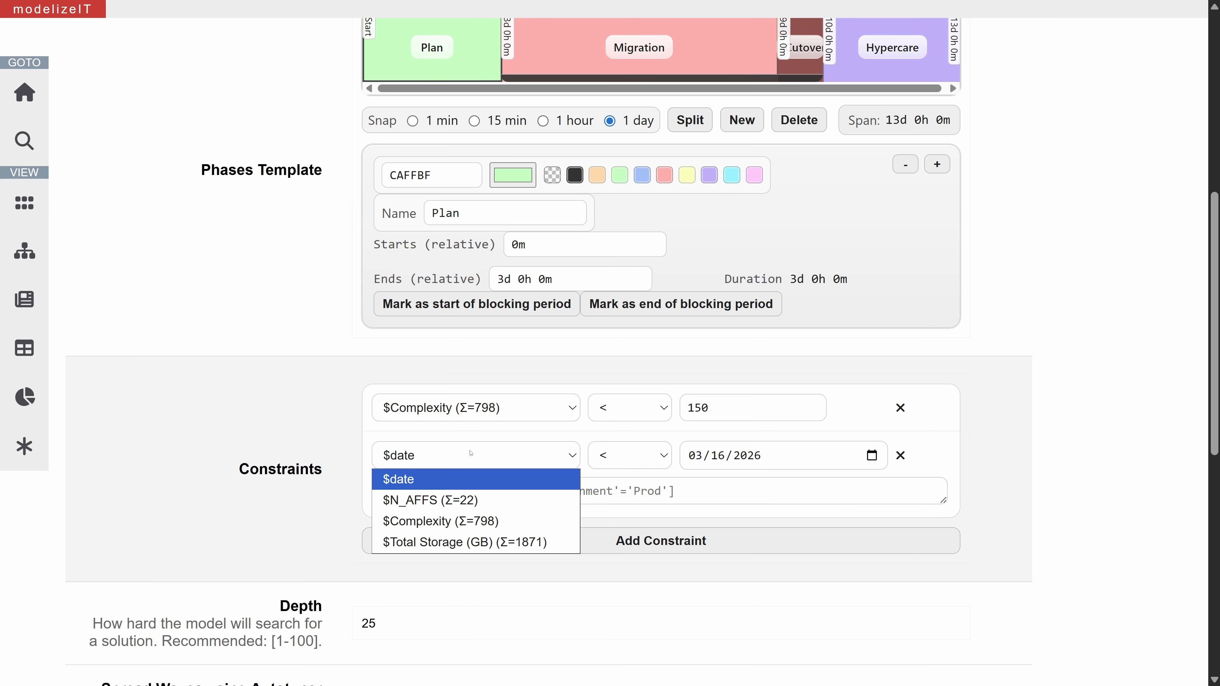
left_click(470, 545)
left_click(748, 454)
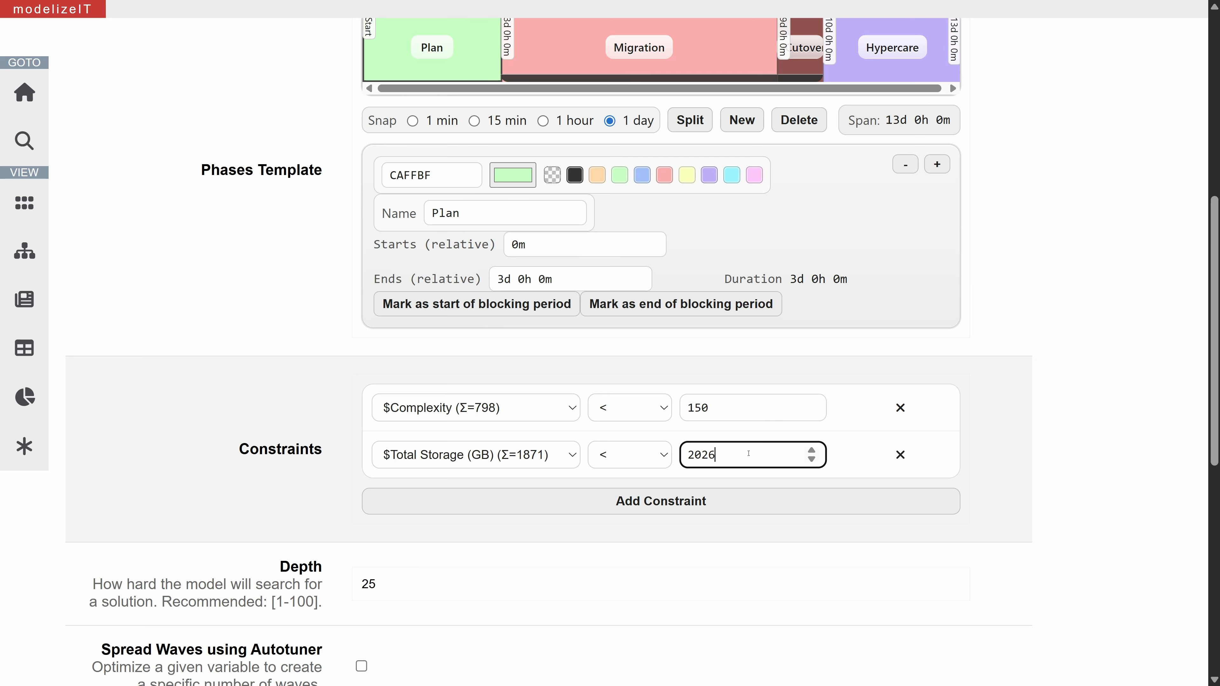
key("BackSpace")
key("BackSpace")
key("BackSpace")
key("BackSpace")
type("1000")
left_click(579, 501)
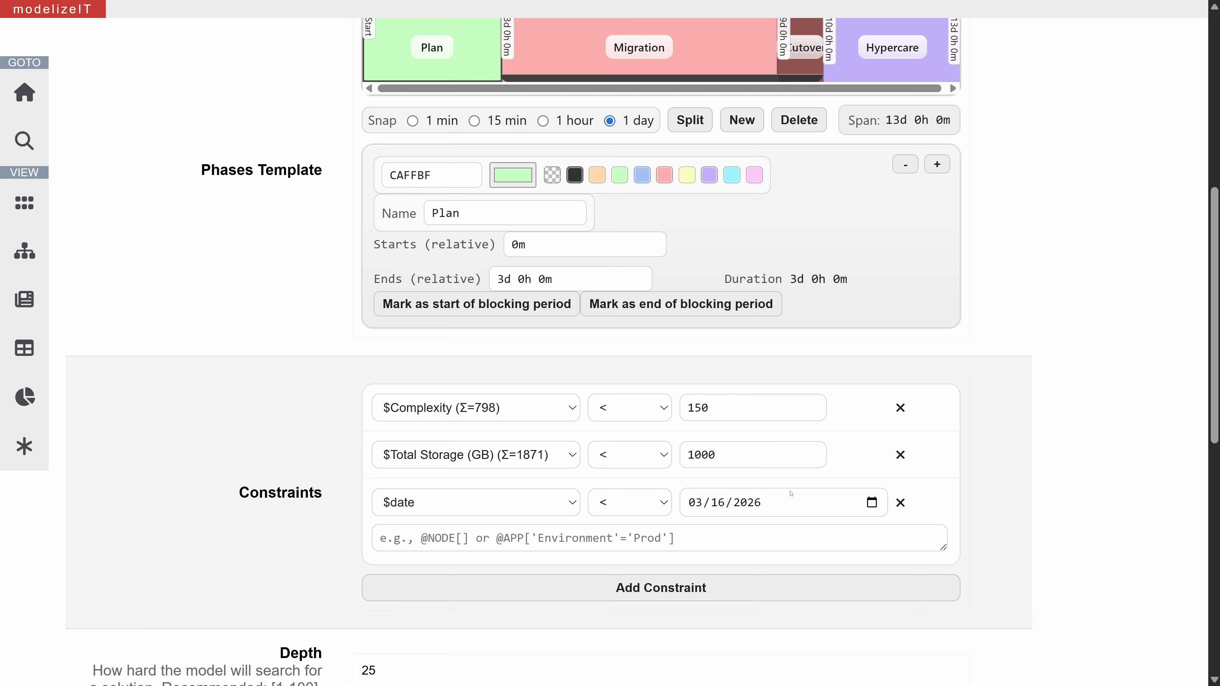
left_click(599, 542)
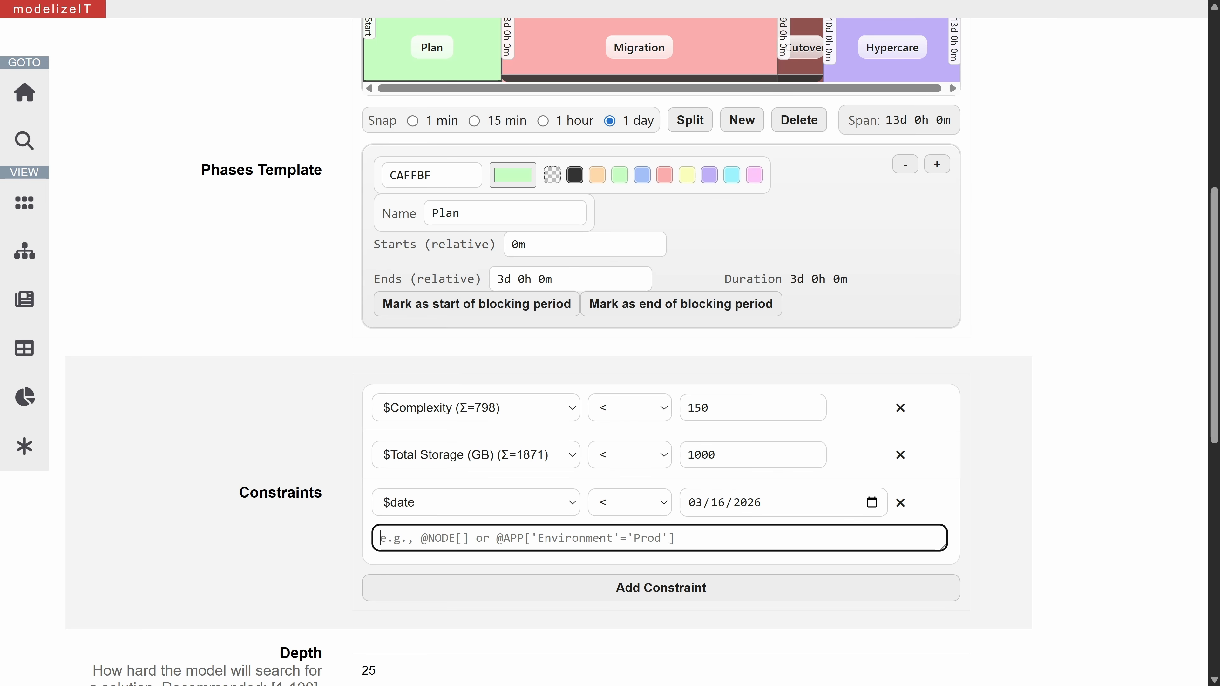
type("@NODE['")
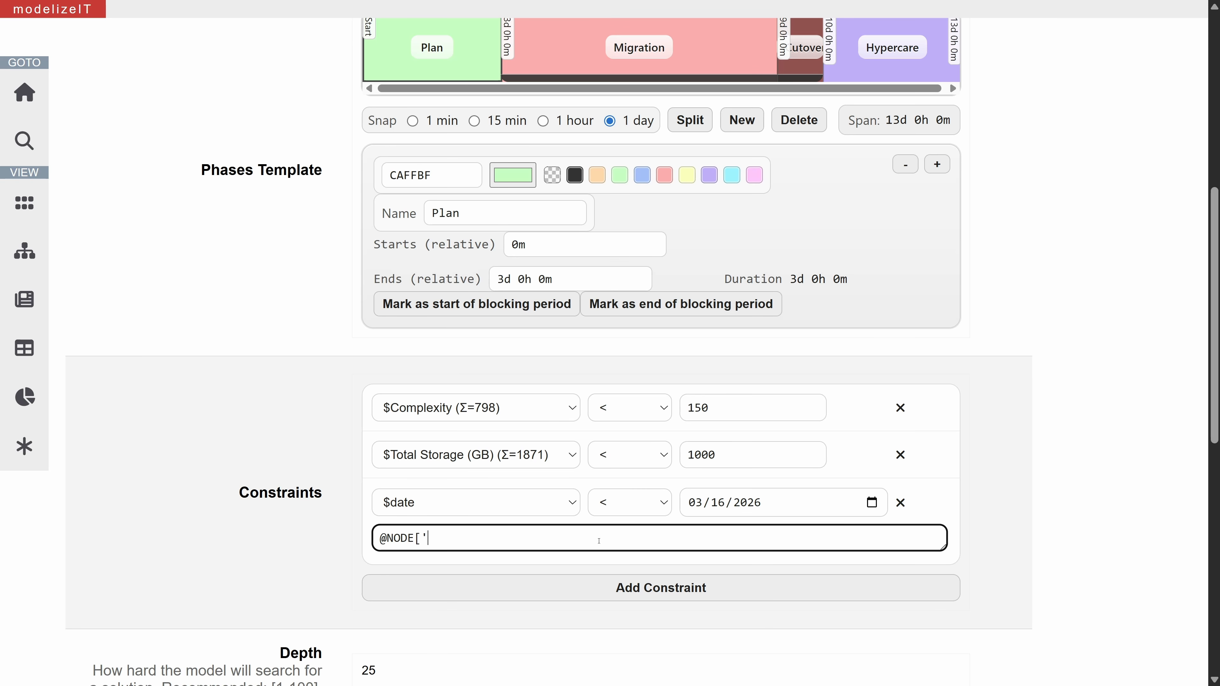
type("OS Description'=^.*Windows.*2003")
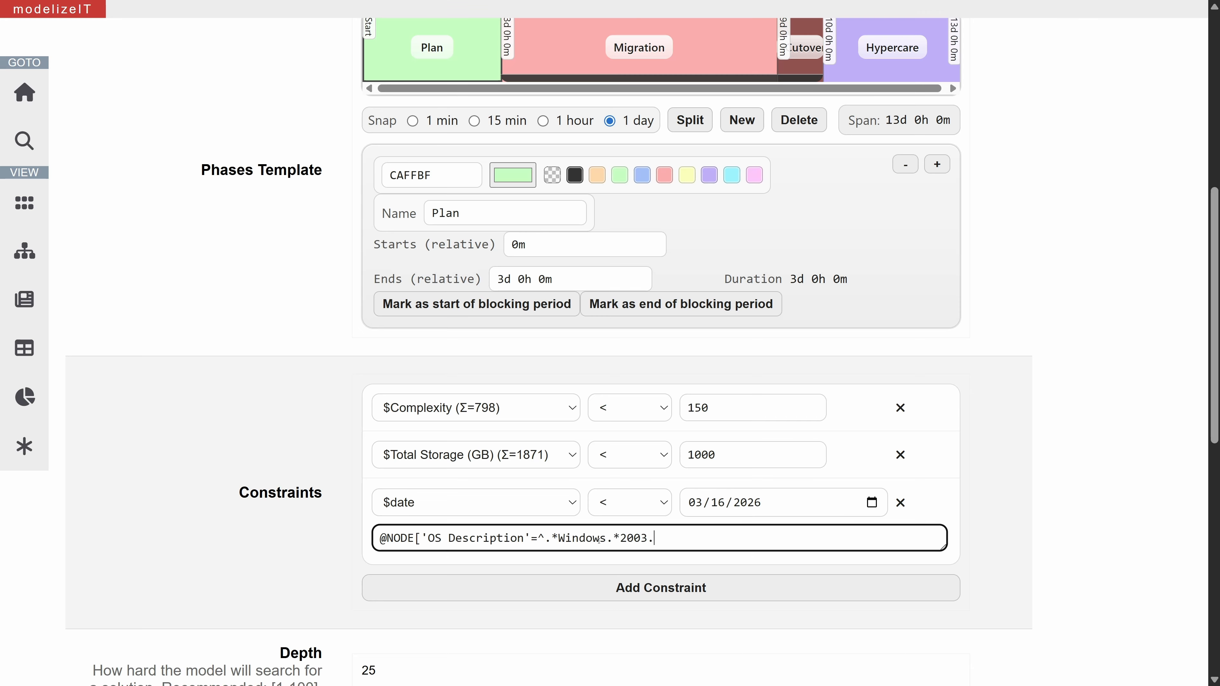
type(".*$]")
left_click(610, 500)
left_click(625, 546)
left_click(871, 502)
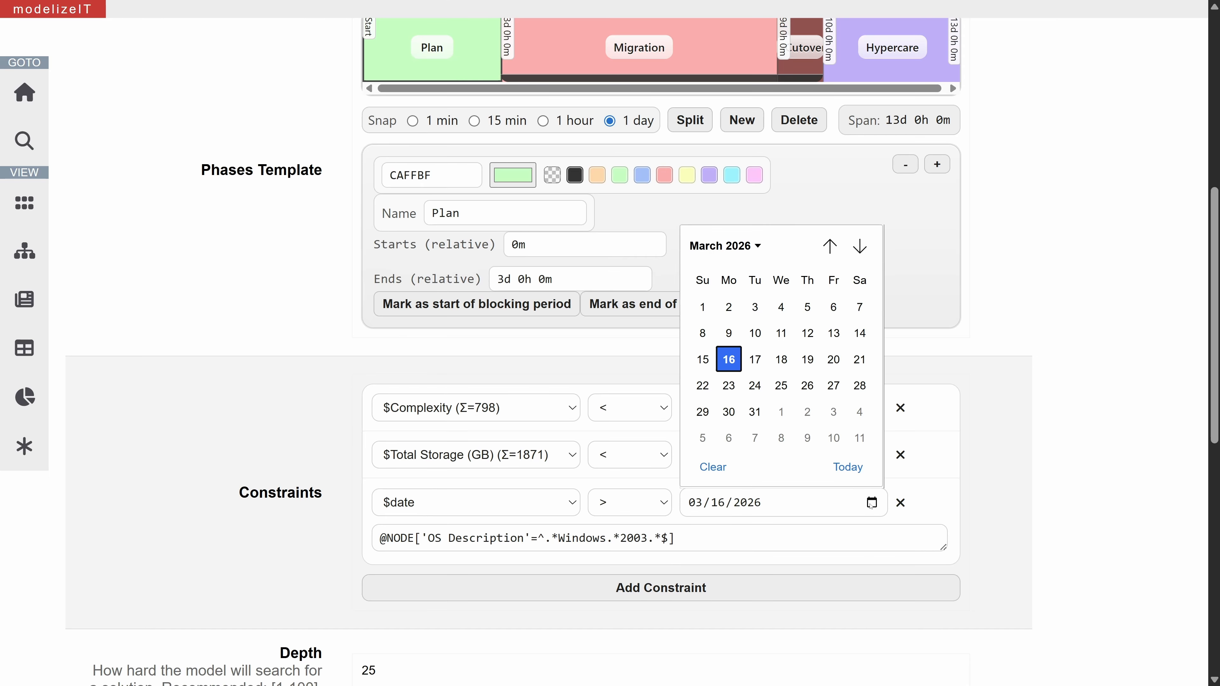
left_click(632, 506)
left_click(619, 524)
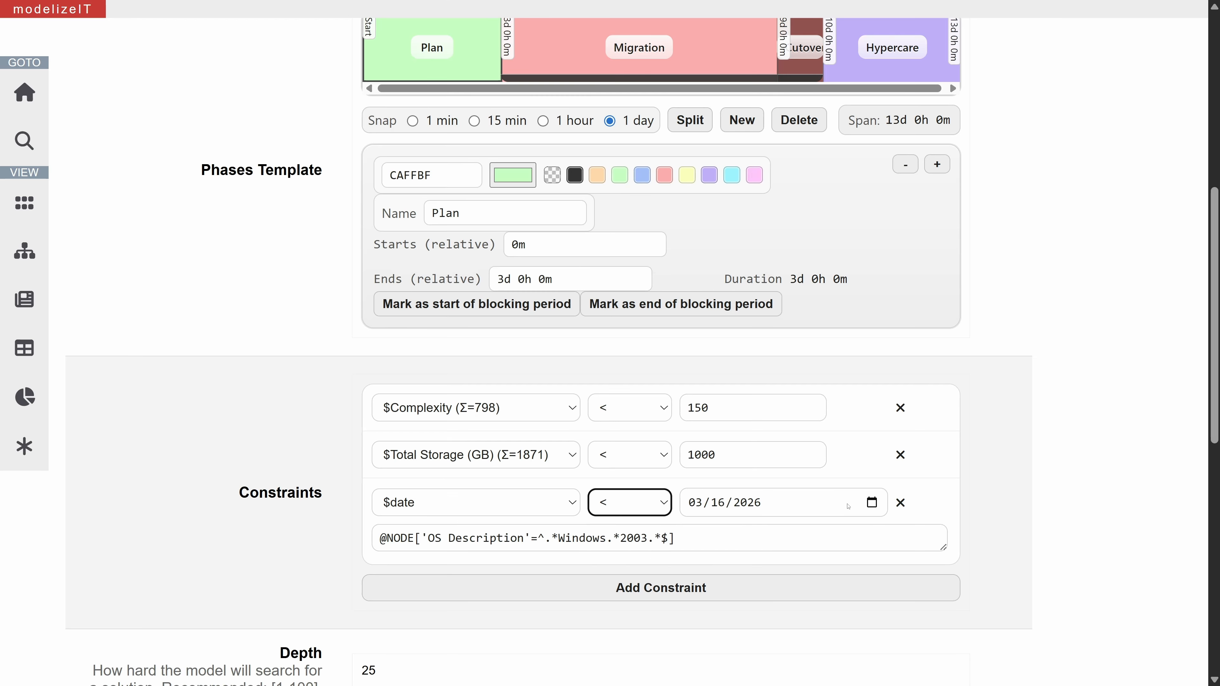
Set the $date constraint's date to 02/01/2027
left_click(872, 503)
left_click(749, 246)
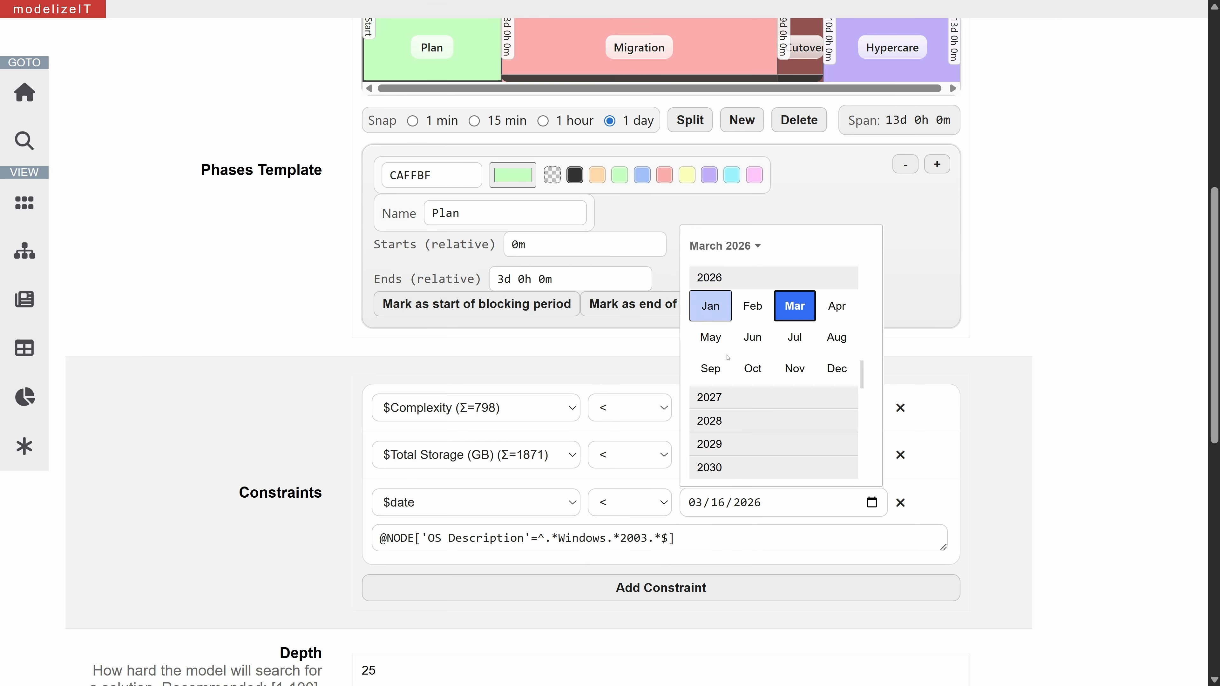
scroll(717, 306, "down", 3)
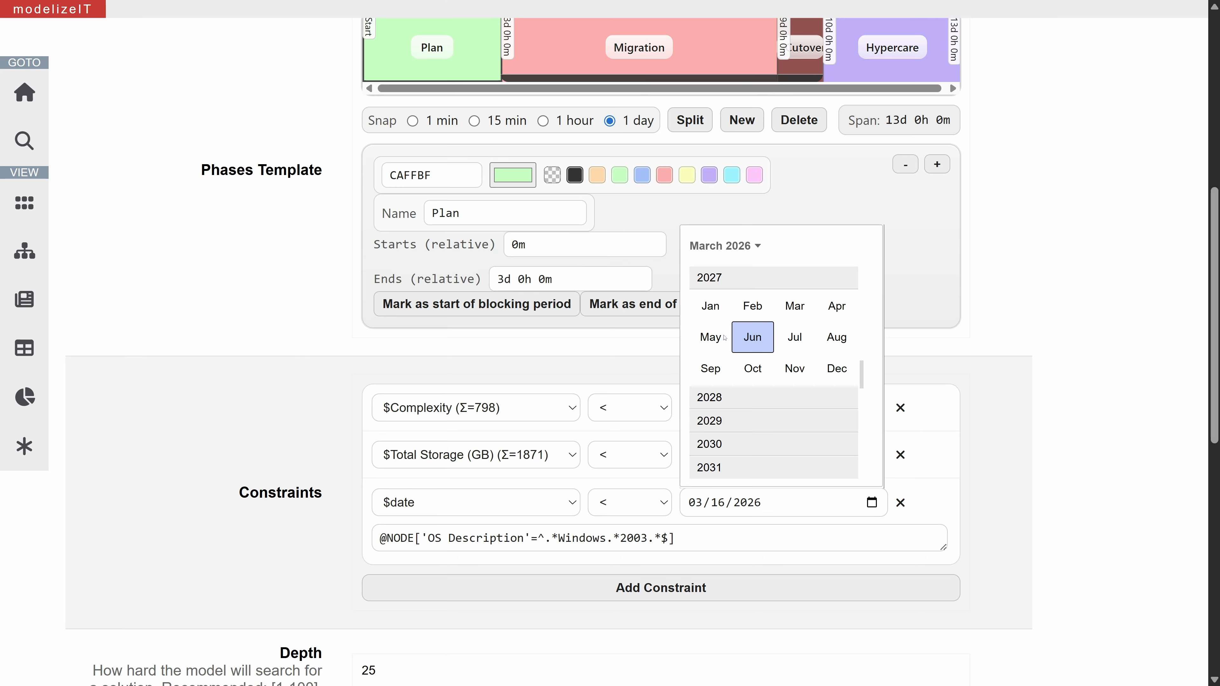
left_click(757, 307)
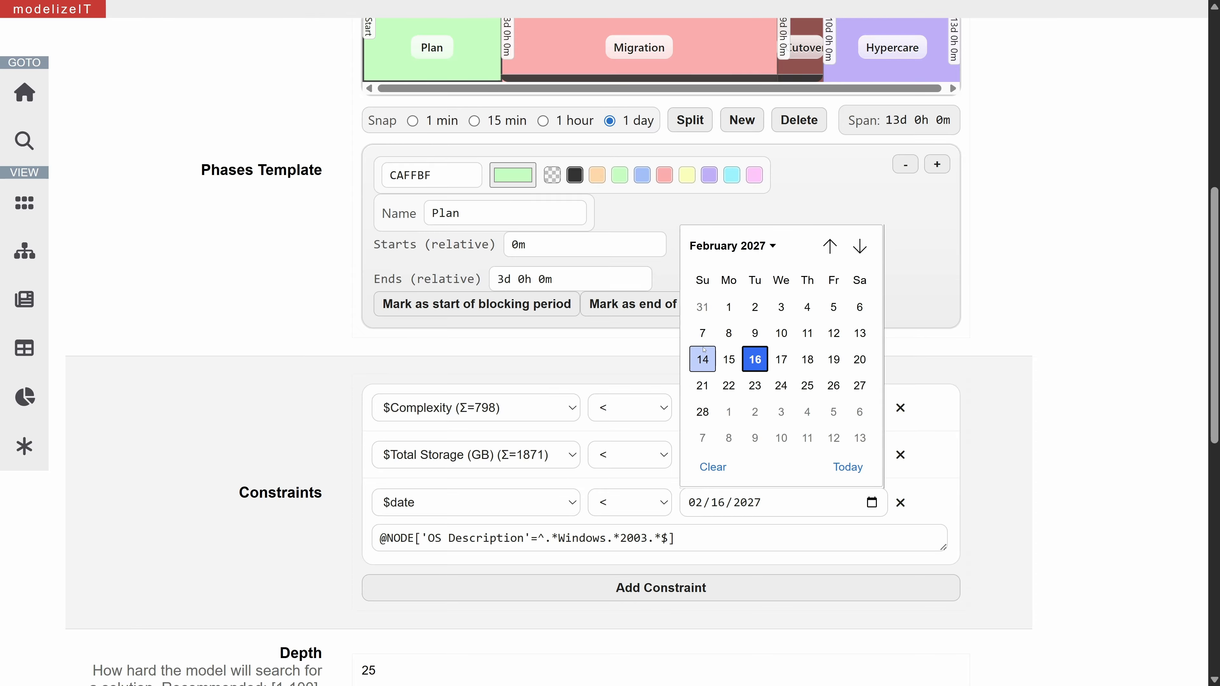
left_click(739, 303)
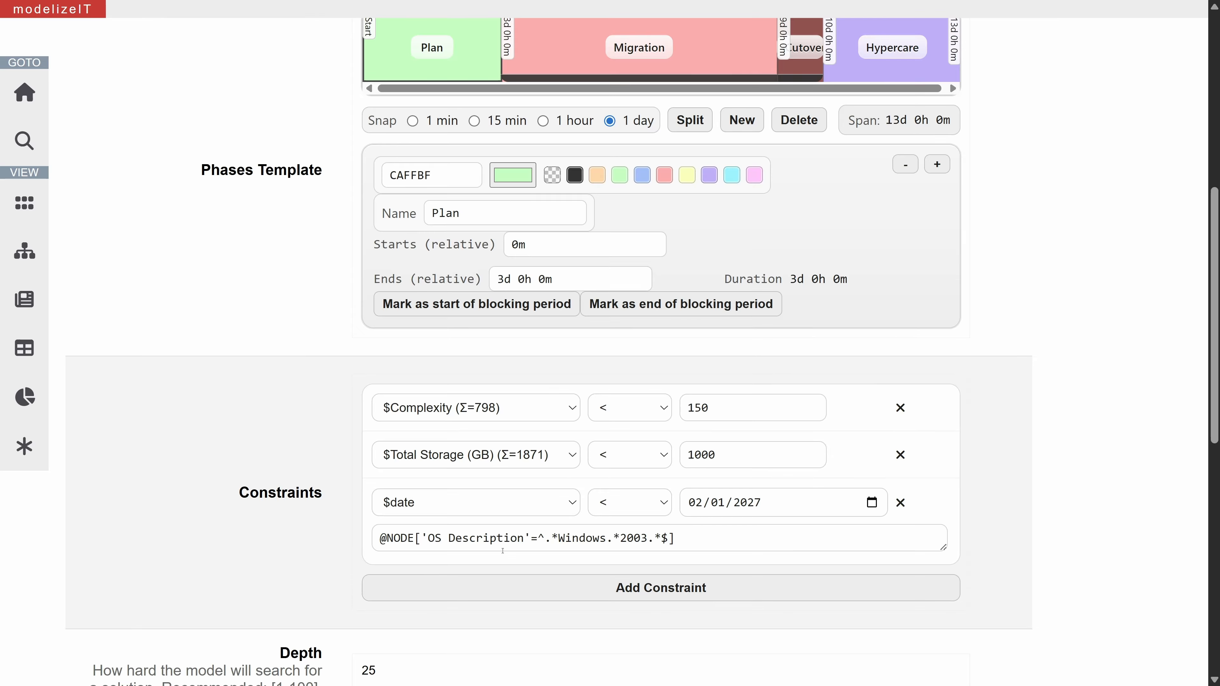
Run the wave identification with the three constraints and look over the resulting wave timeline
scroll(503, 551, "down", 10)
left_click(285, 642)
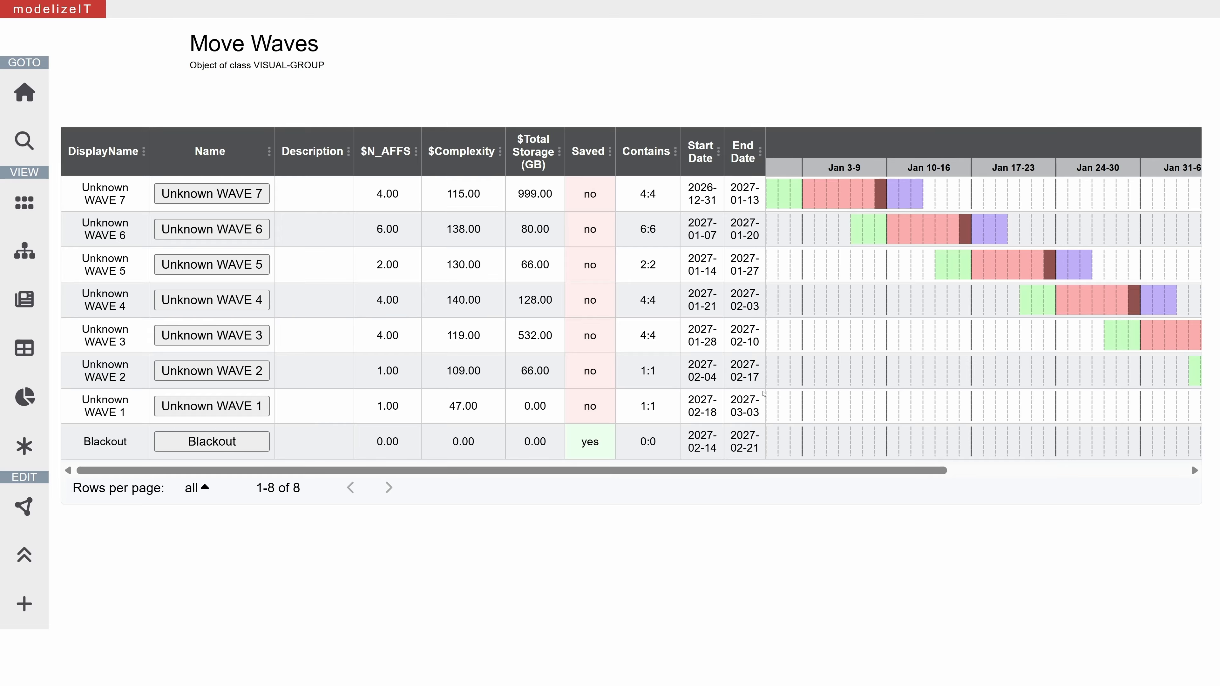
scroll(764, 394, "right", 5)
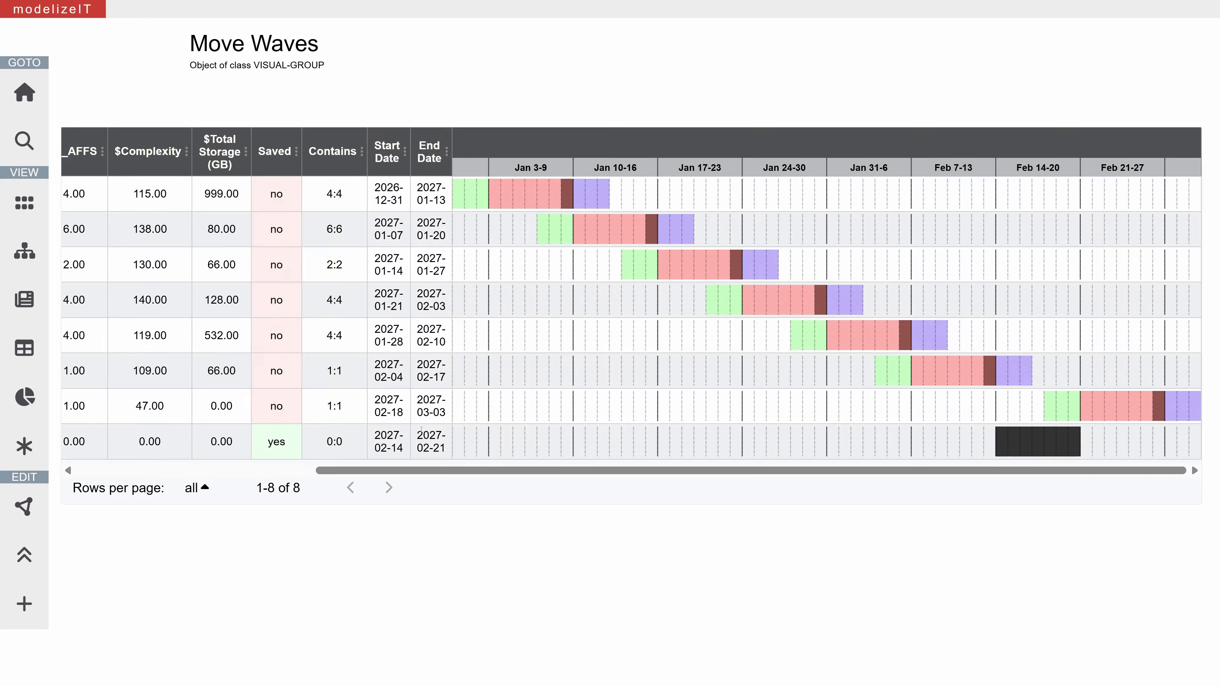
scroll(422, 429, "left", 5)
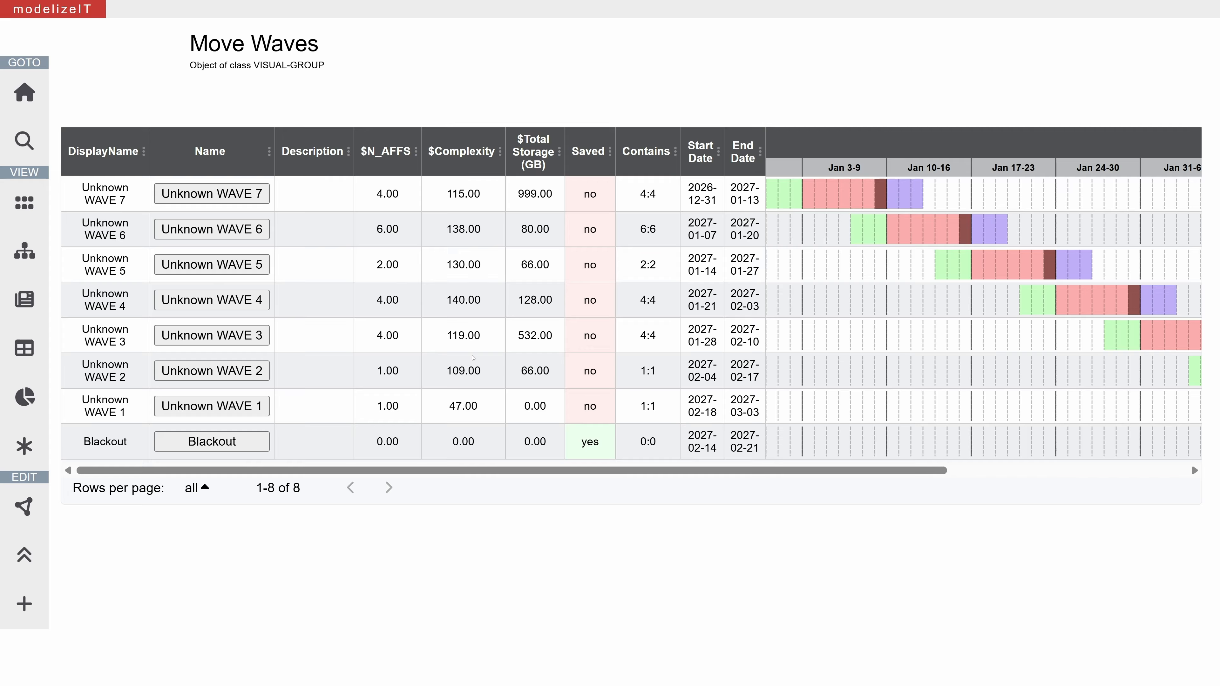
Switch the Contains column to the PM view and examine which affinity groups, especially the win2003 ones, fall in each wave
left_click(675, 154)
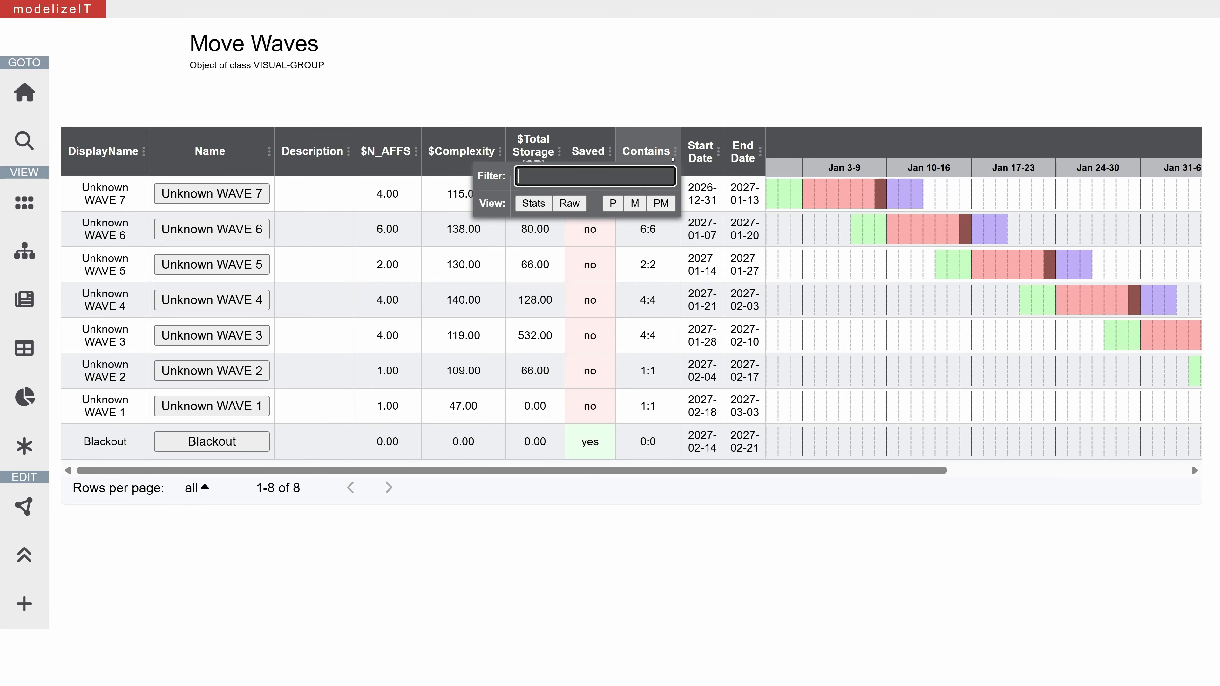
left_click(662, 204)
scroll(701, 374, "right", 5)
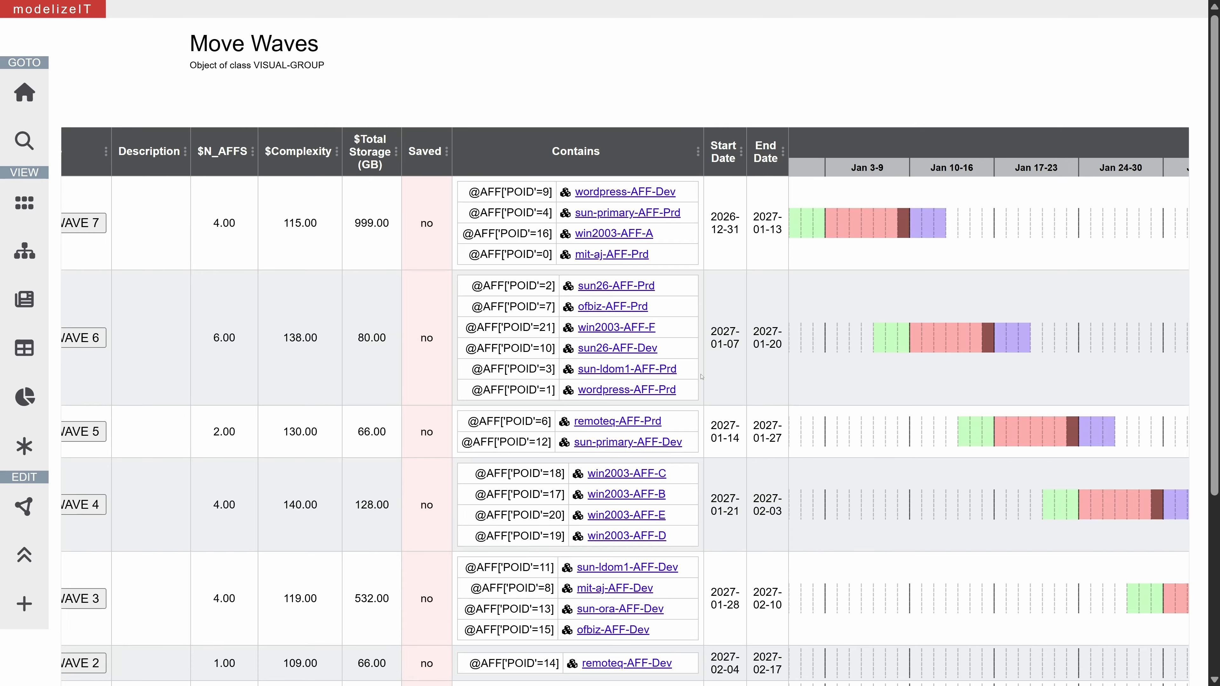
scroll(701, 377, "left", 1)
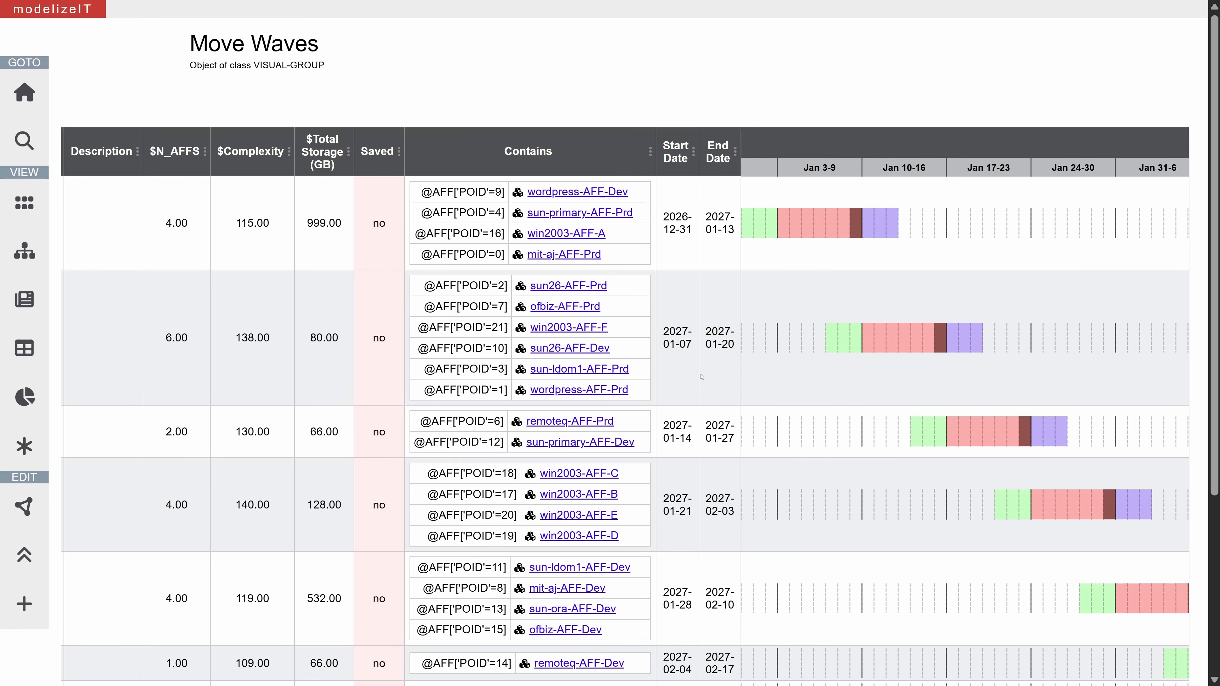
scroll(702, 377, "down", 3)
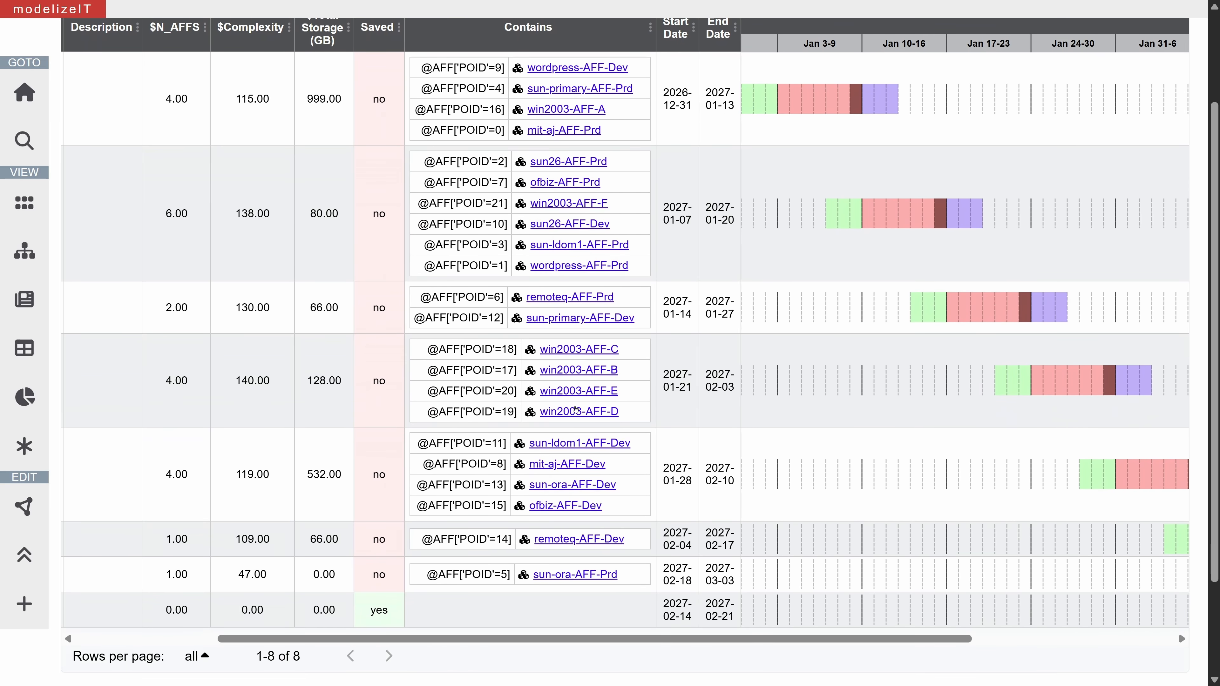
Run the wave identification with $Complexity < 140 as the only constraint and no environment dependencies
scroll(575, 409, "left", 1)
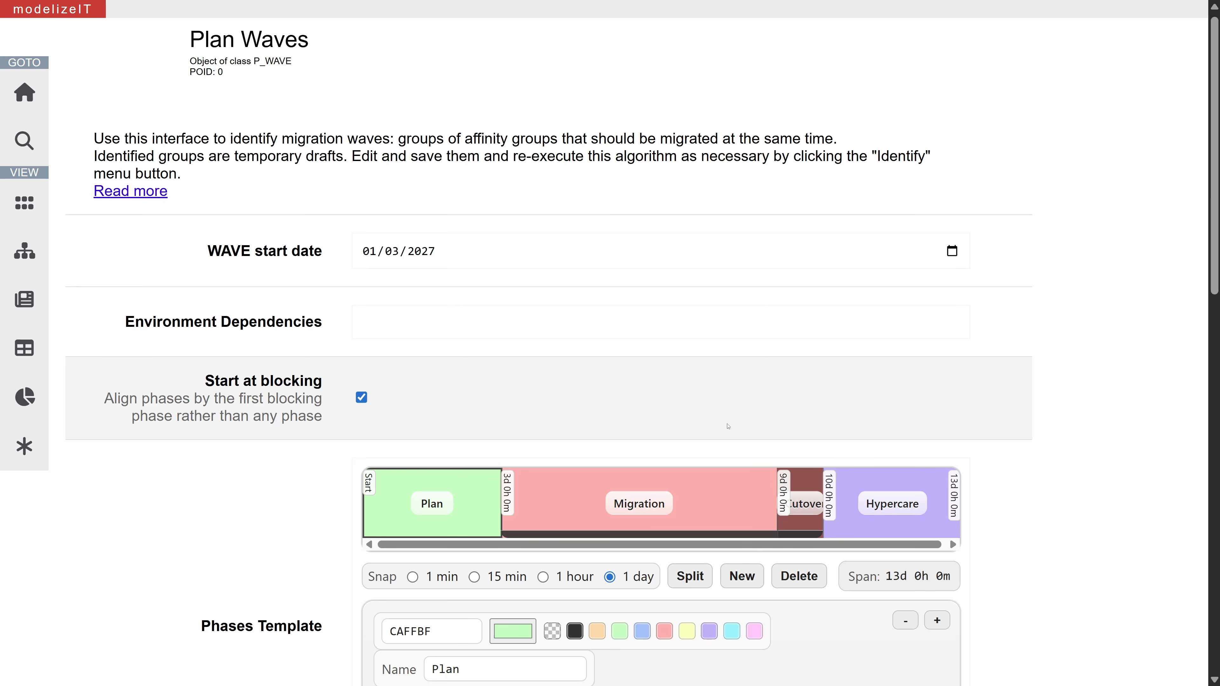
scroll(714, 338, "down", 9)
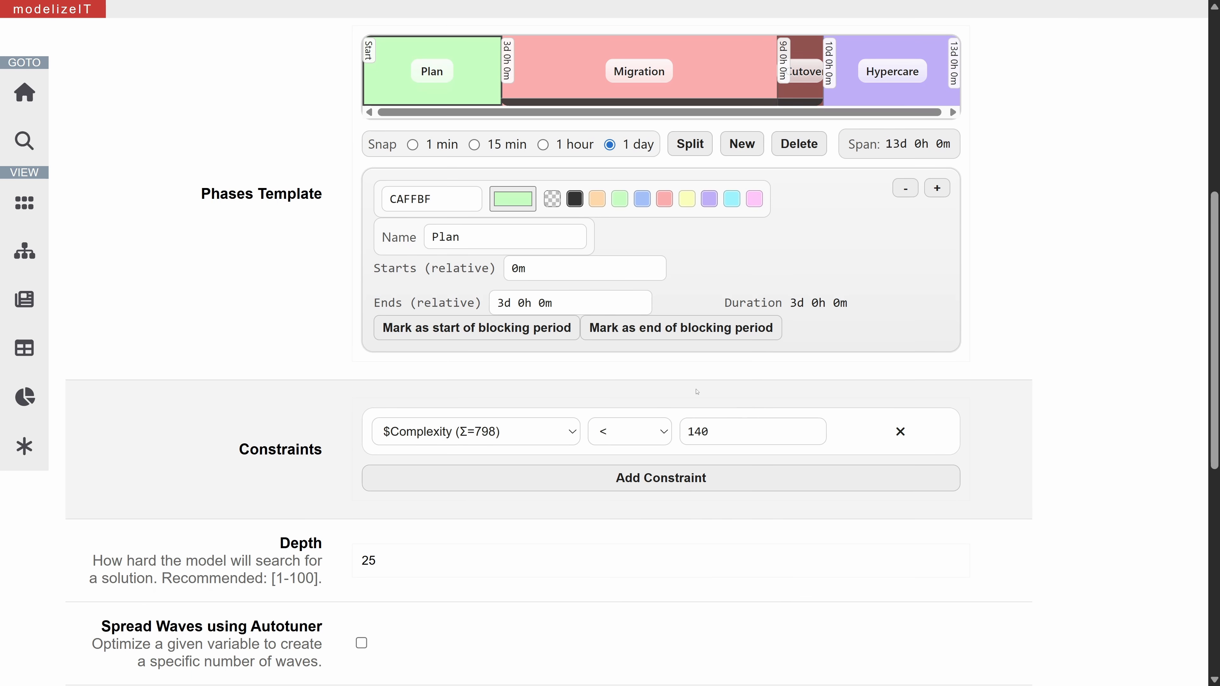
scroll(703, 390, "down", 10)
left_click(283, 650)
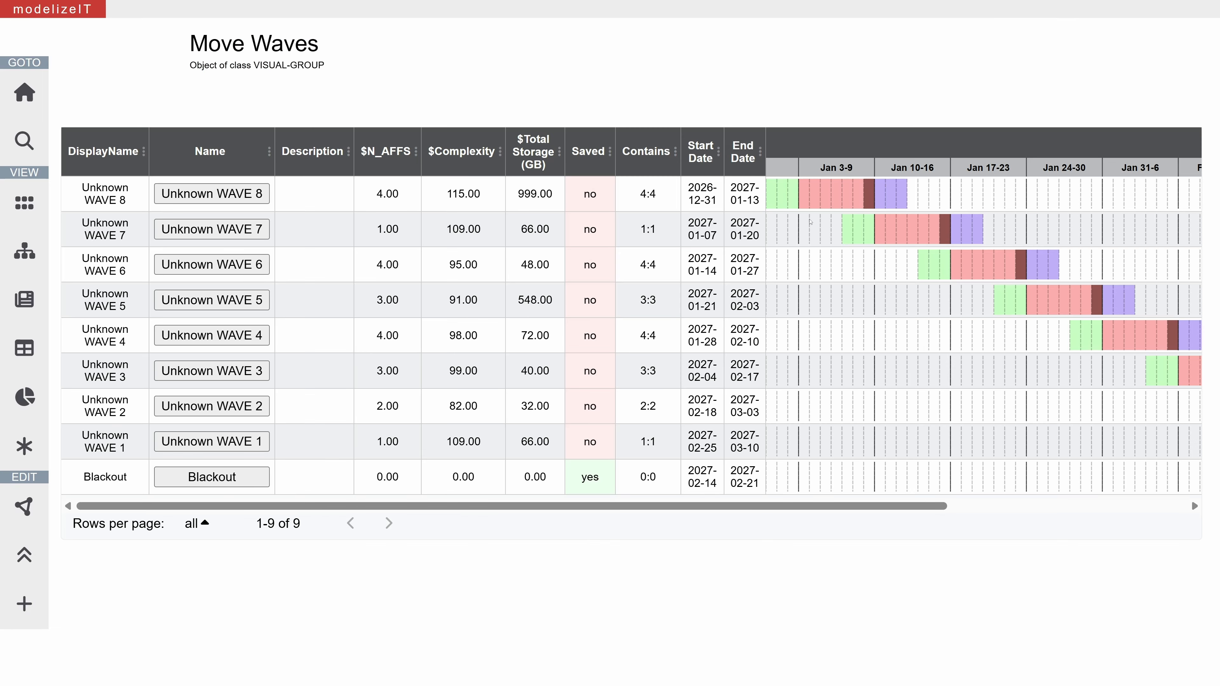
Switch the Contains column to the PM view and compare which waves hold mit-aj-AFF-Prd and mit-aj-AFF-Dev
left_click(675, 151)
left_click(664, 201)
scroll(932, 265, "right", 2)
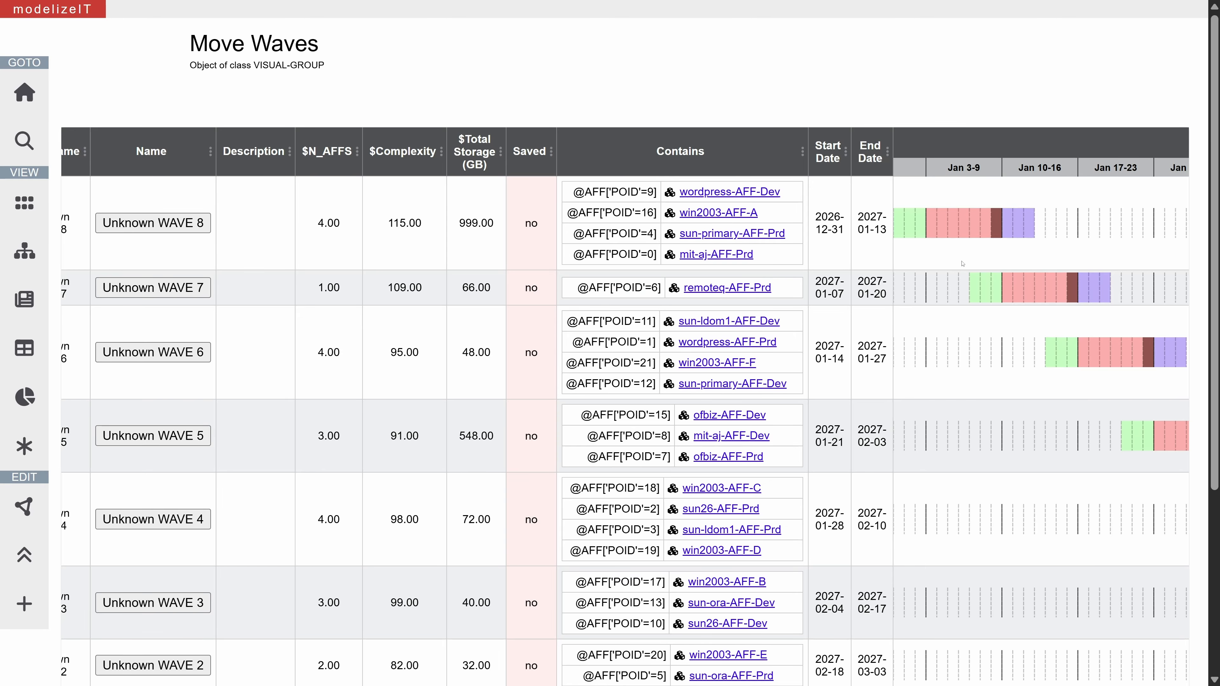
scroll(963, 264, "left", 1)
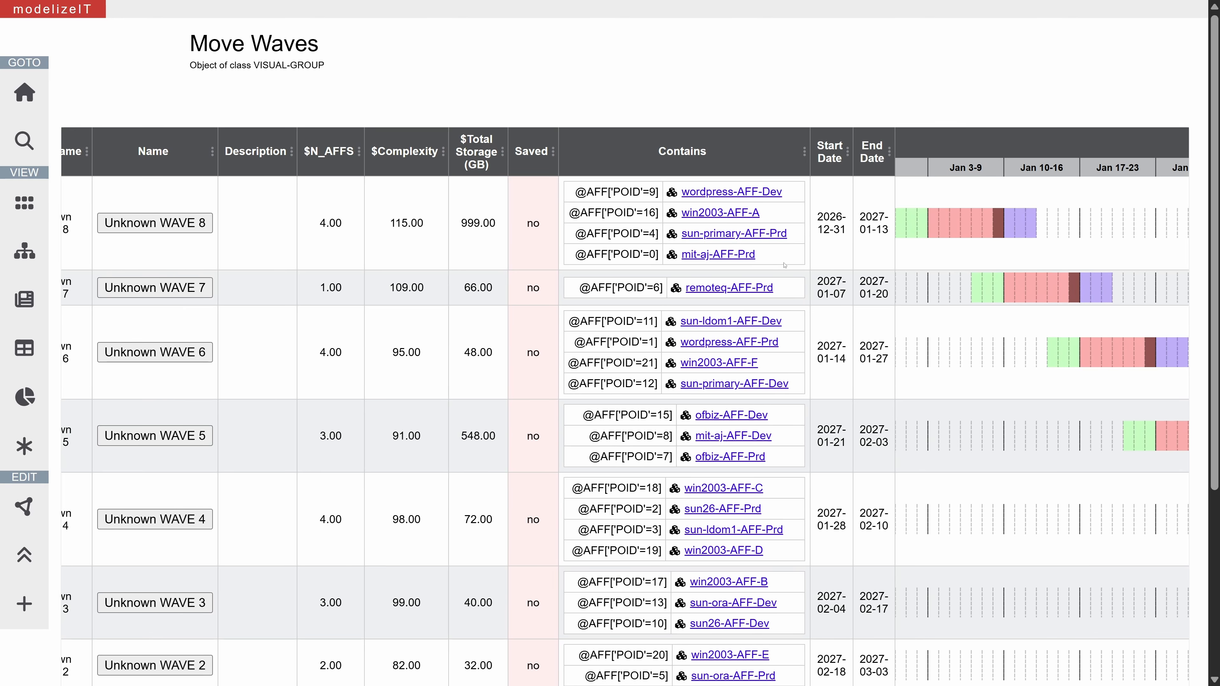
left_click_drag(750, 257, 681, 255)
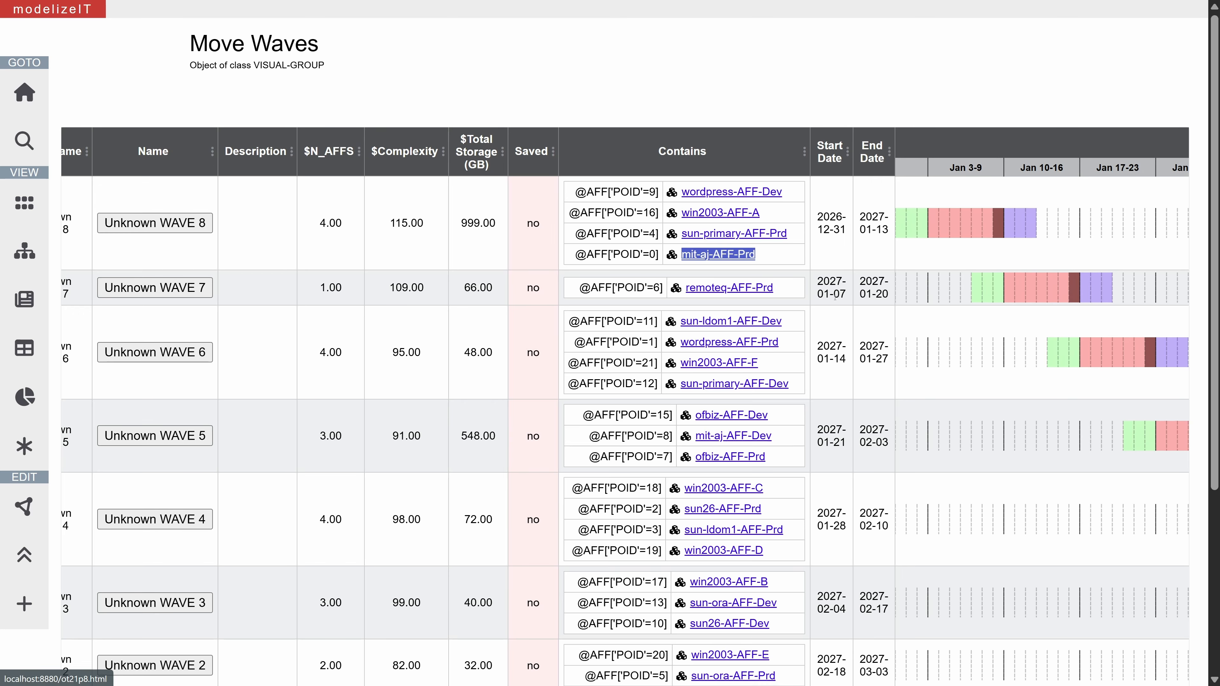
scroll(888, 364, "down", 1)
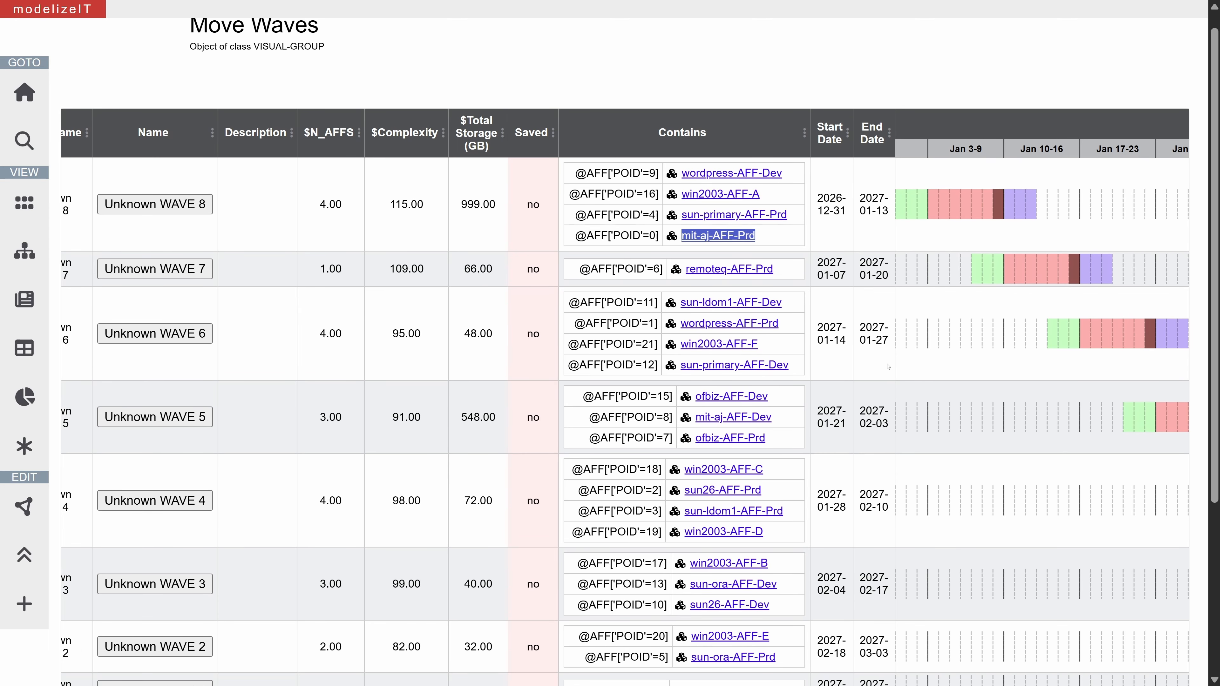
scroll(888, 367, "down", 2)
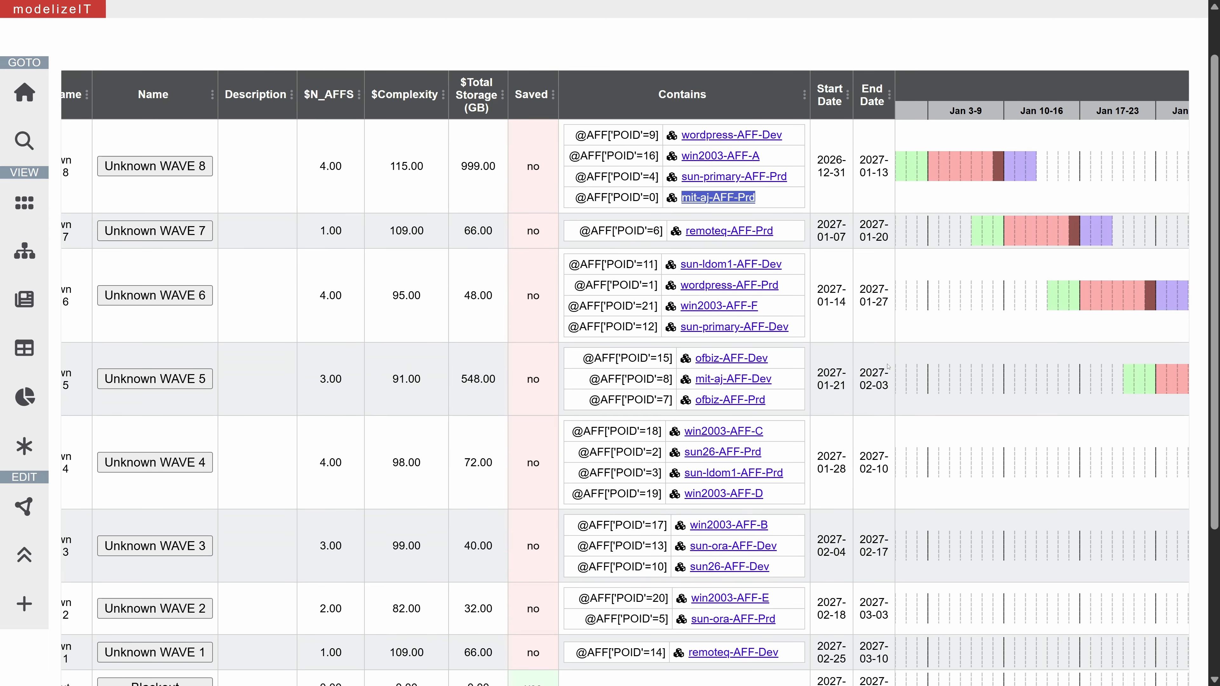
left_click_drag(780, 384, 697, 382)
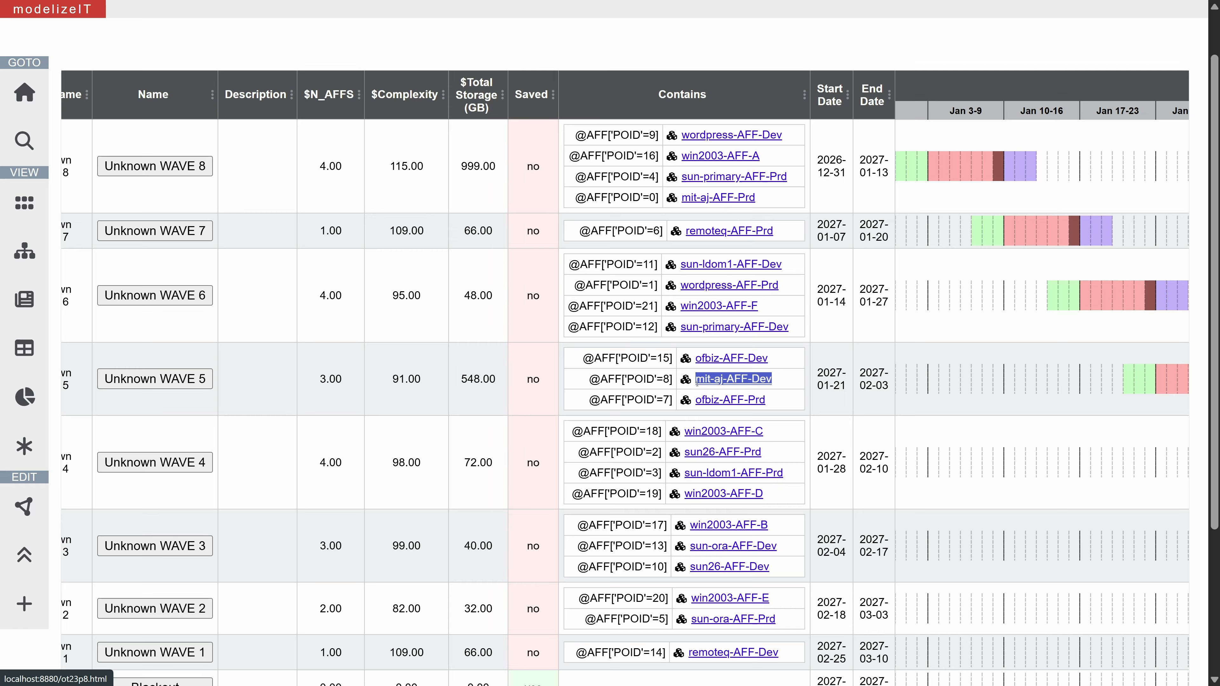
left_click(323, 454)
scroll(324, 454, "left", 2)
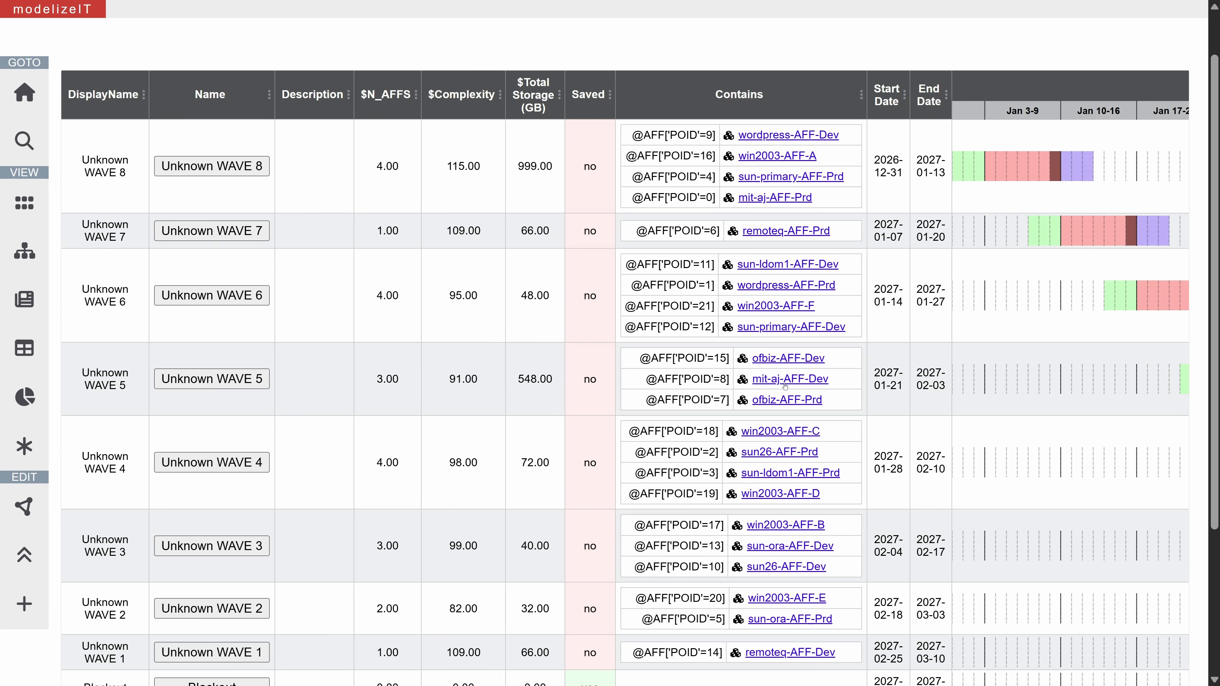
Set the wave plan's Environment Dependencies to Dev,Prd and run the wave identification again
left_click(40, 505)
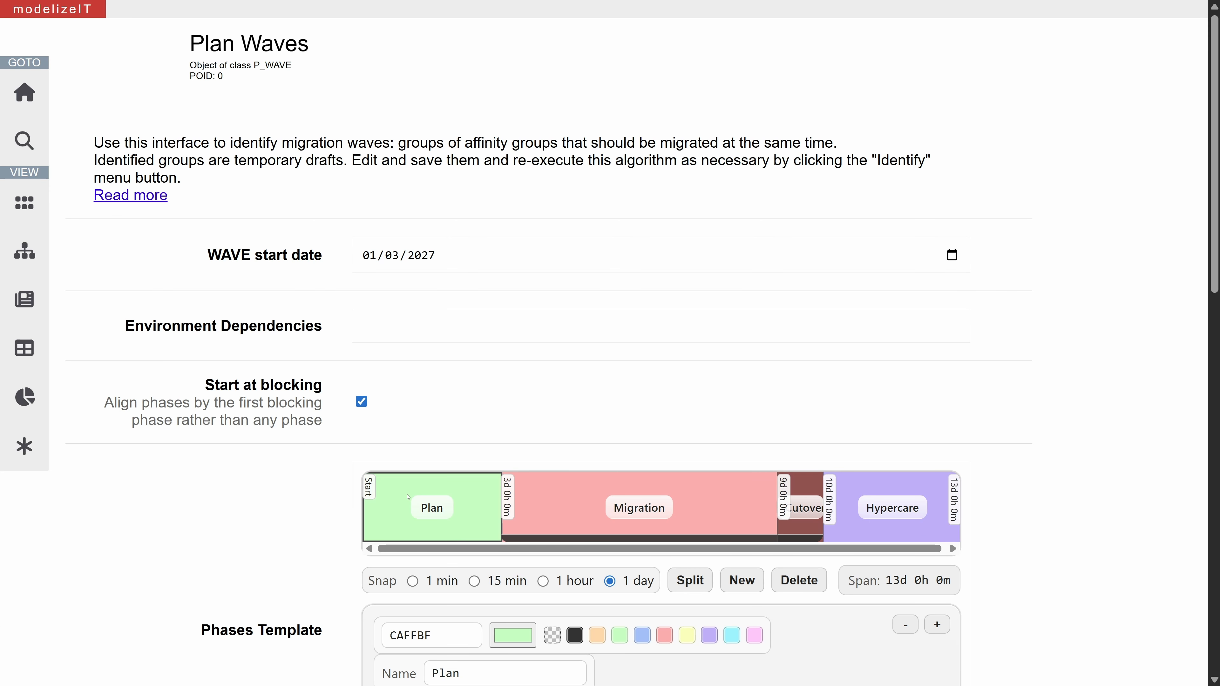
left_click(402, 334)
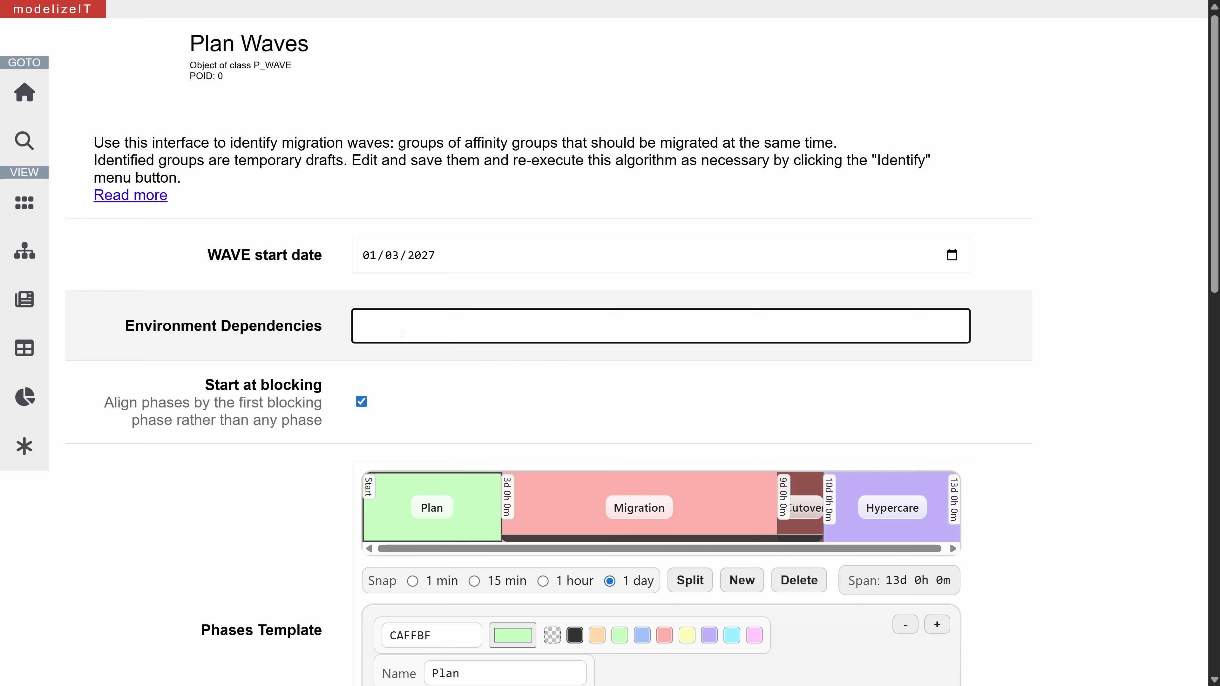
type("Dev,Prd")
left_click(300, 360)
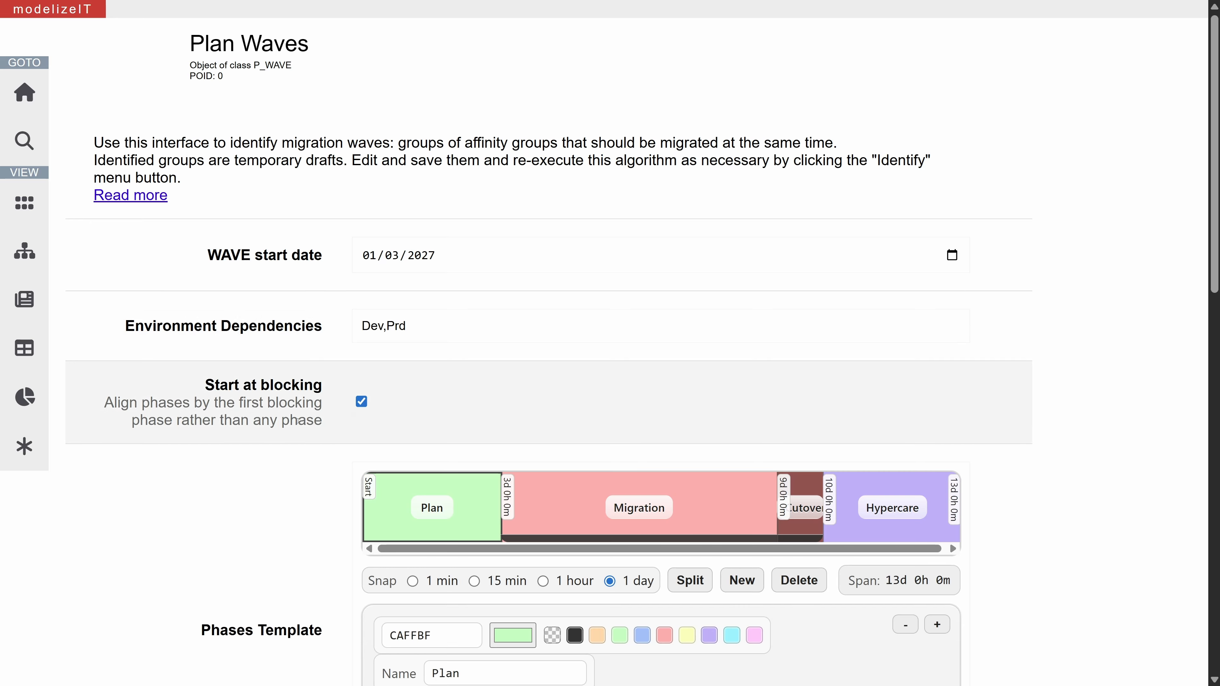
scroll(303, 409, "down", 12)
left_click(293, 647)
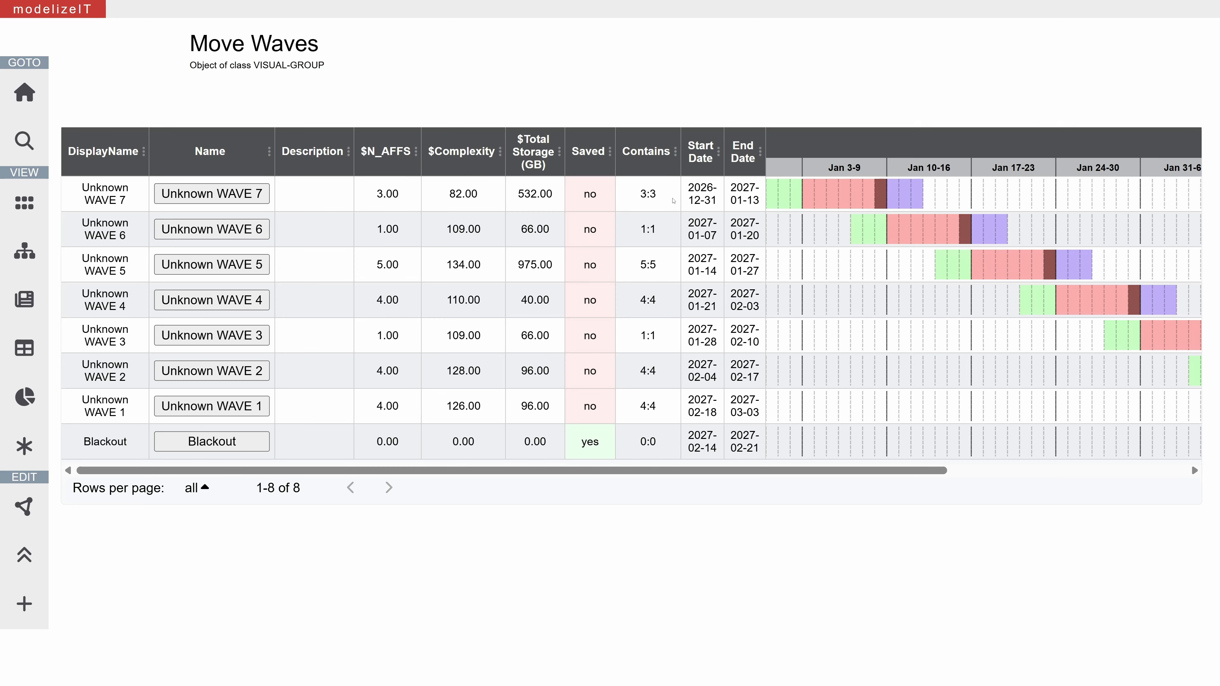
Show the regenerated waves' contents in the PM view and check the order of mit-aj-AFF-Dev and mit-aj-AFF-Prd
left_click(675, 151)
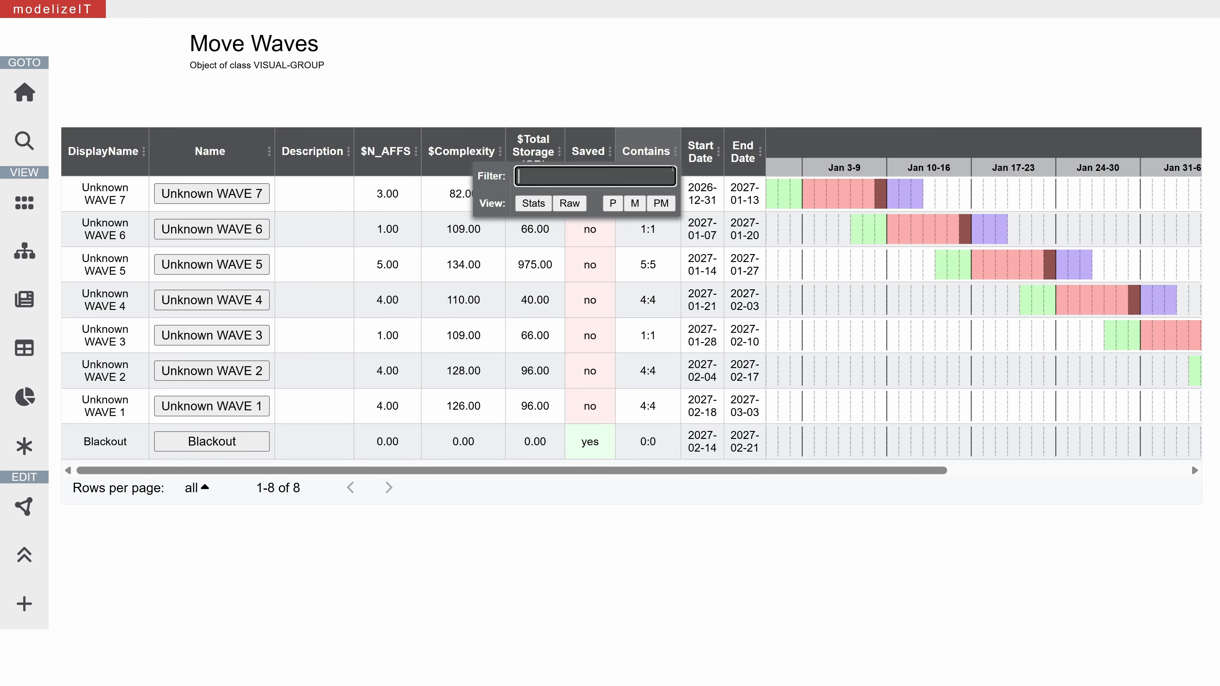
left_click(662, 204)
scroll(789, 267, "right", 5)
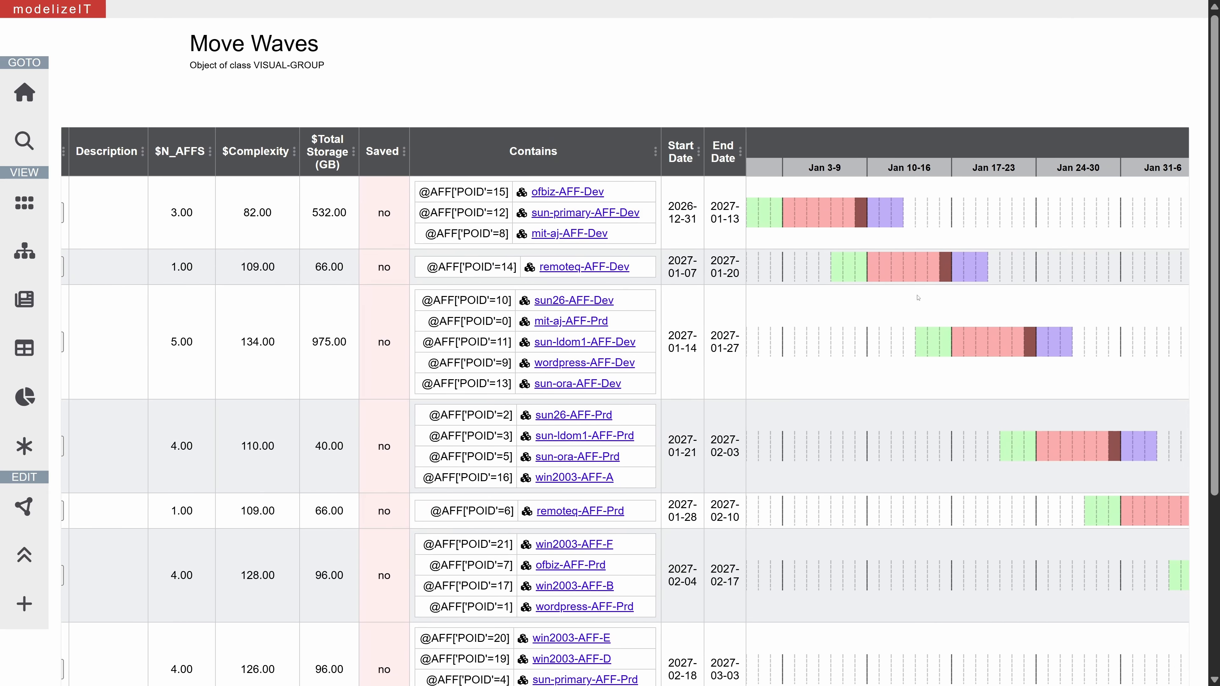
scroll(918, 299, "down", 1)
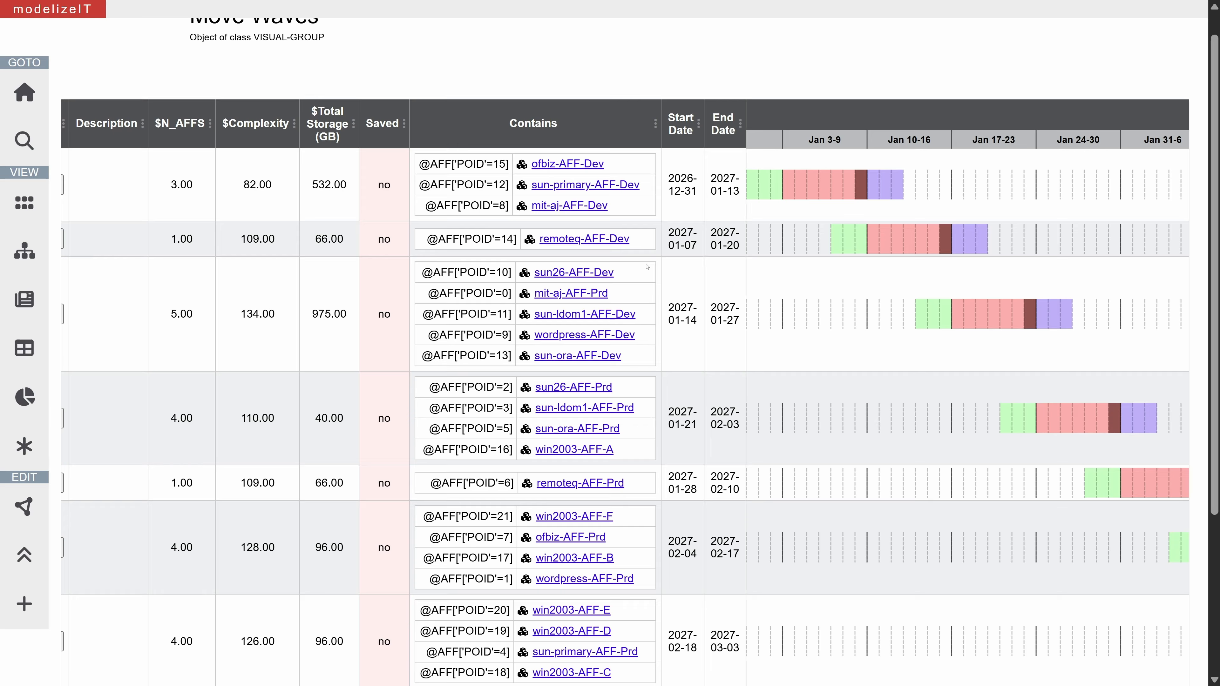
left_click_drag(609, 294, 536, 295)
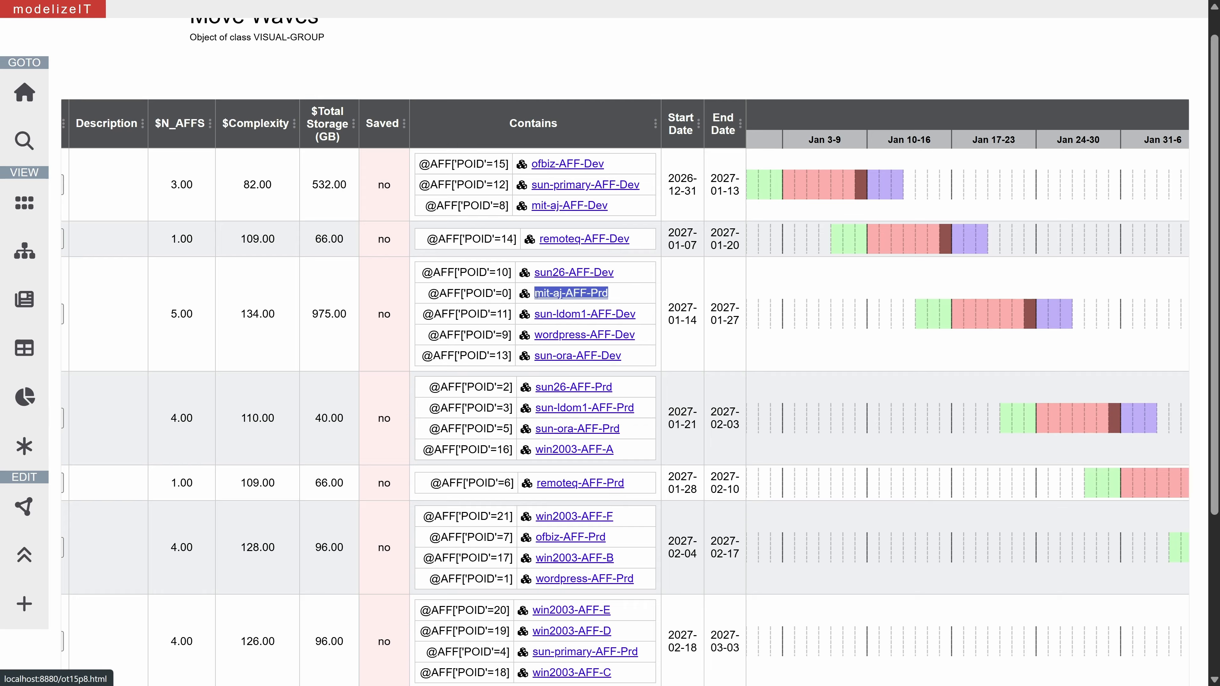
left_click_drag(610, 207, 535, 211)
left_click(681, 213)
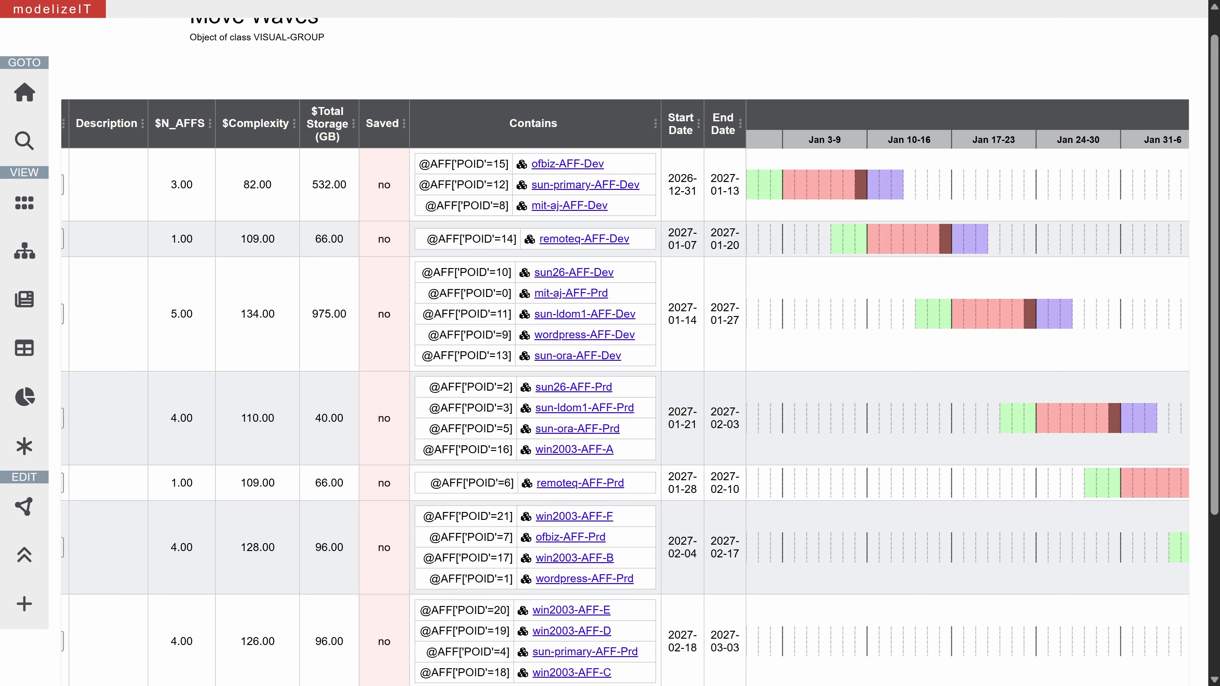
scroll(641, 351, "up", 1)
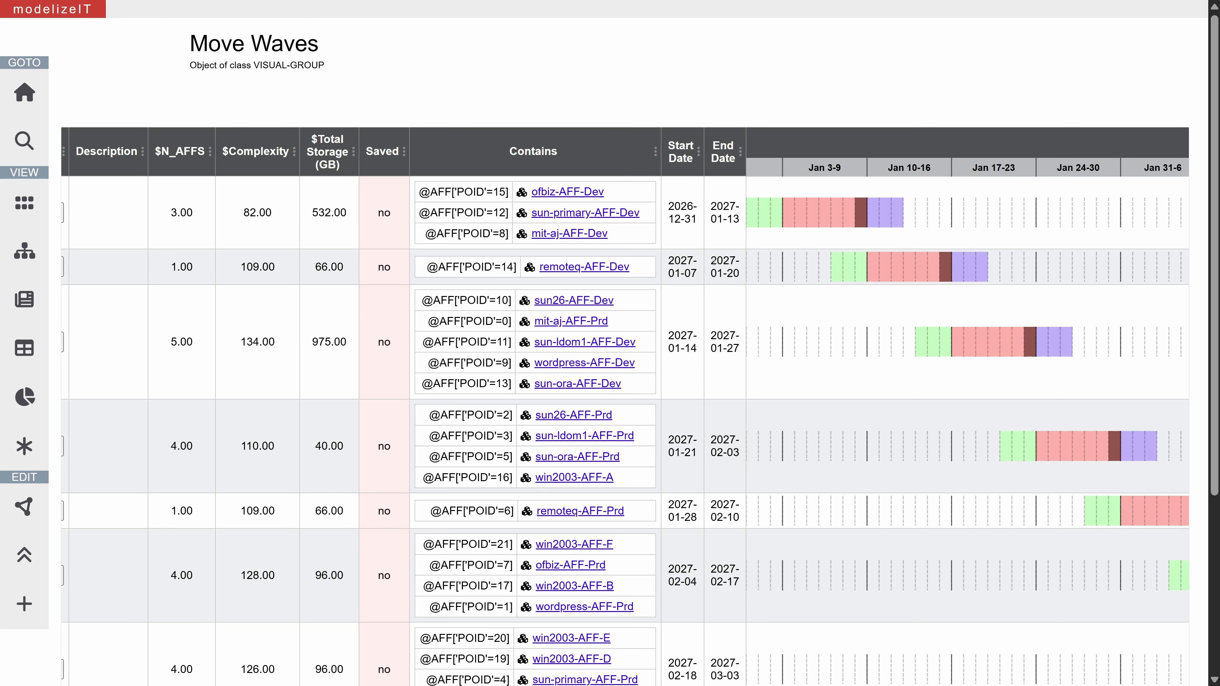
Open mit-aj-APP from the Business APPs list and examine its mit-aj-APP-Prd application, including the environment and the groups containing it
left_click(24, 91)
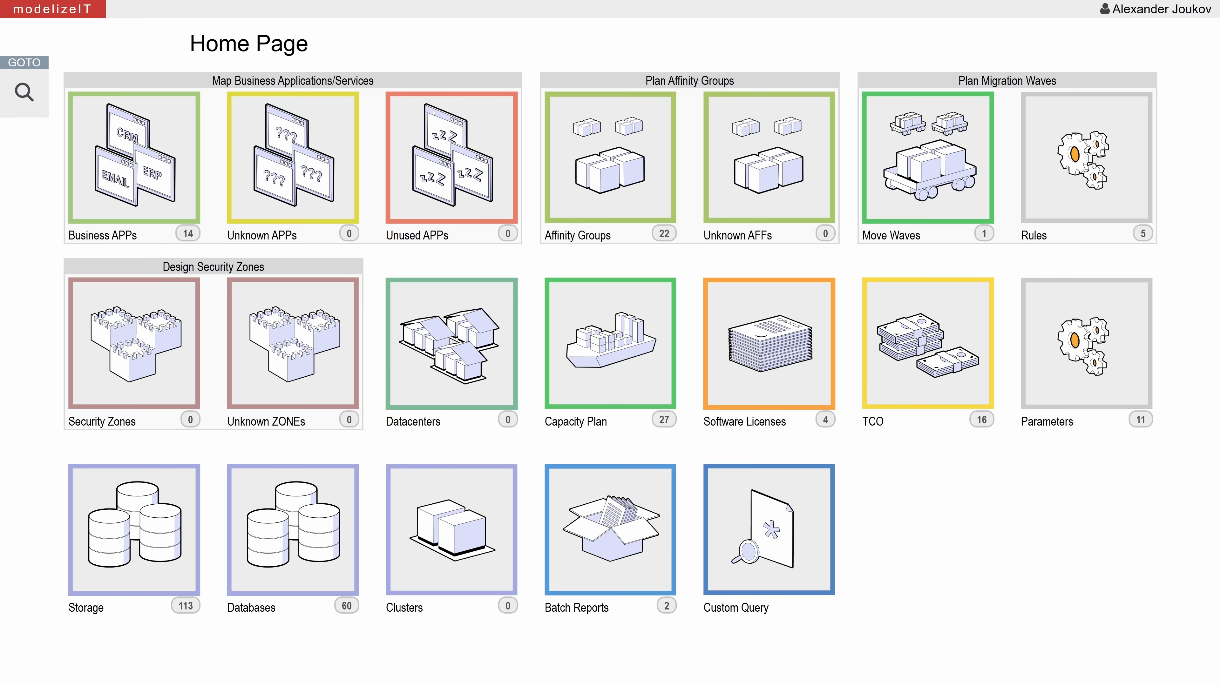
left_click(165, 166)
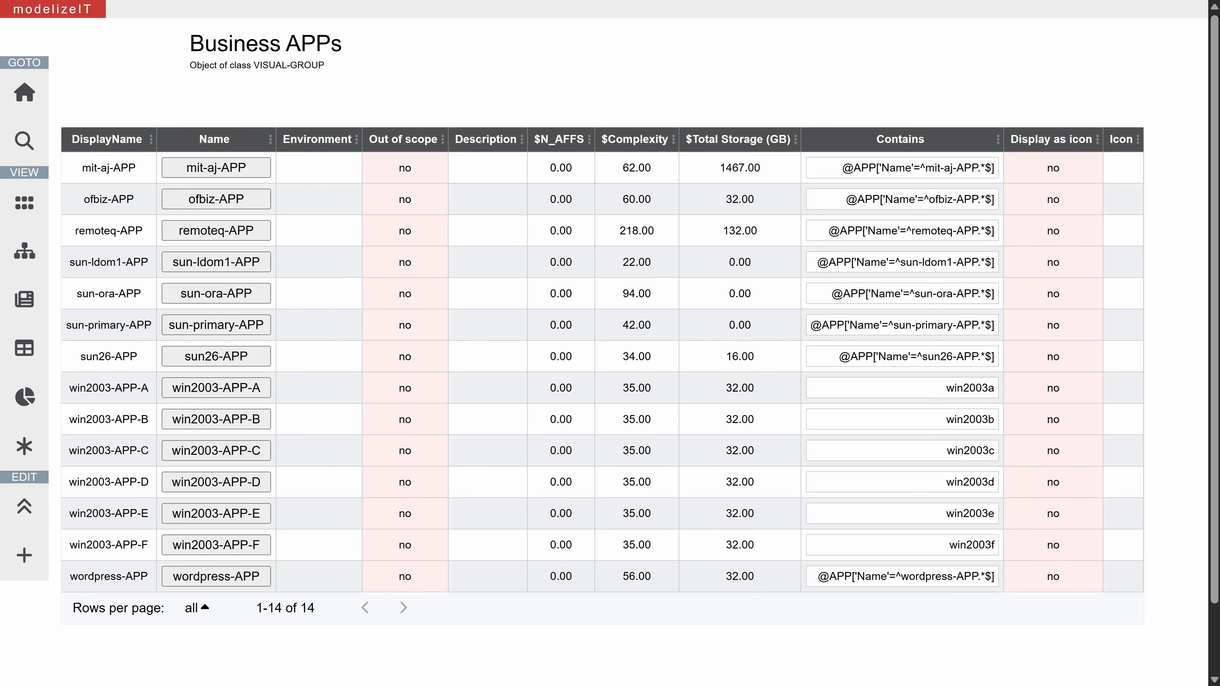
left_click(216, 168)
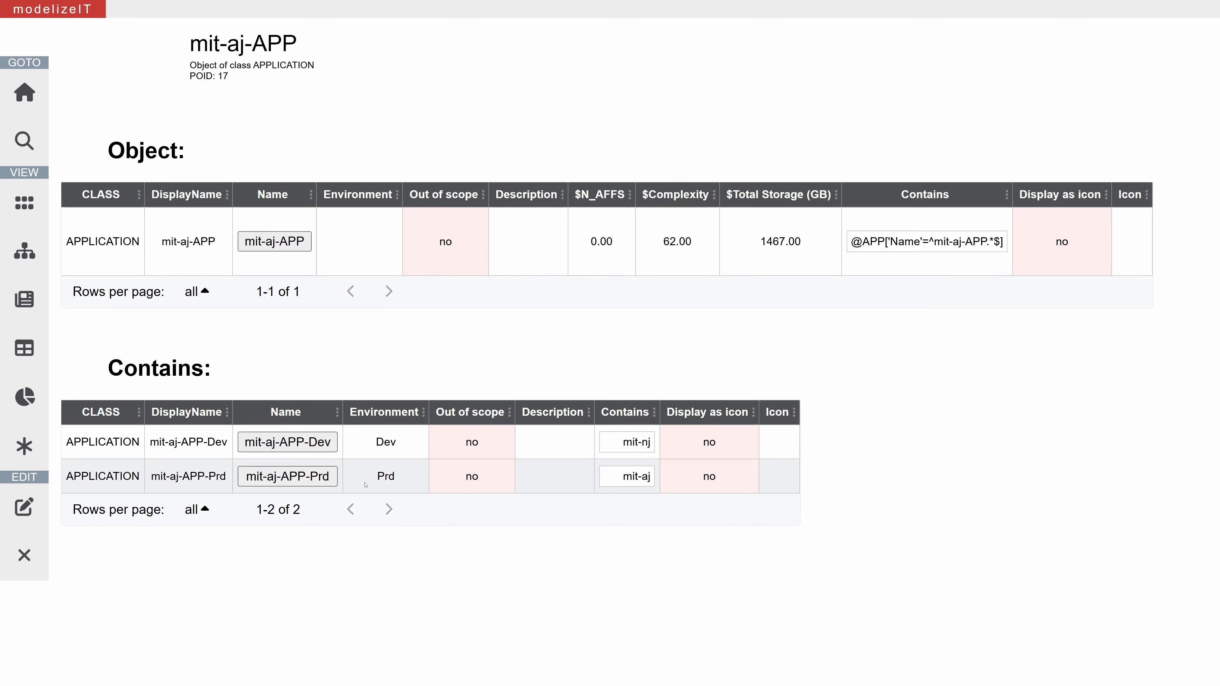
left_click(332, 477)
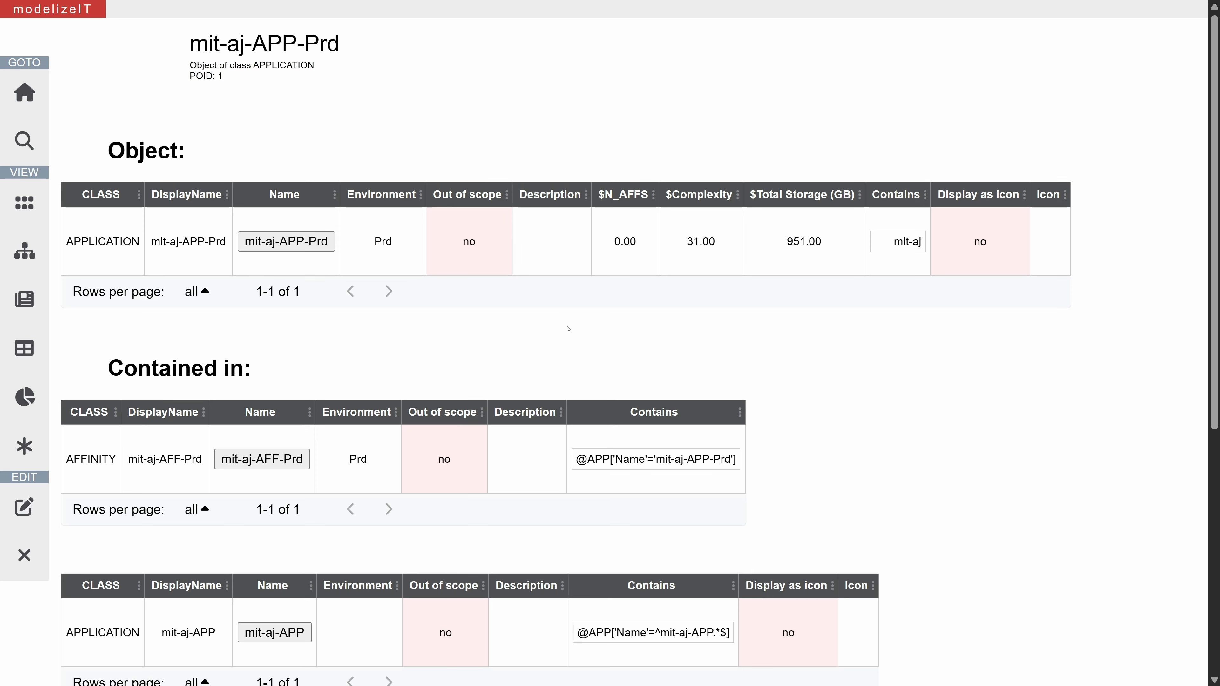
scroll(541, 323, "down", 3)
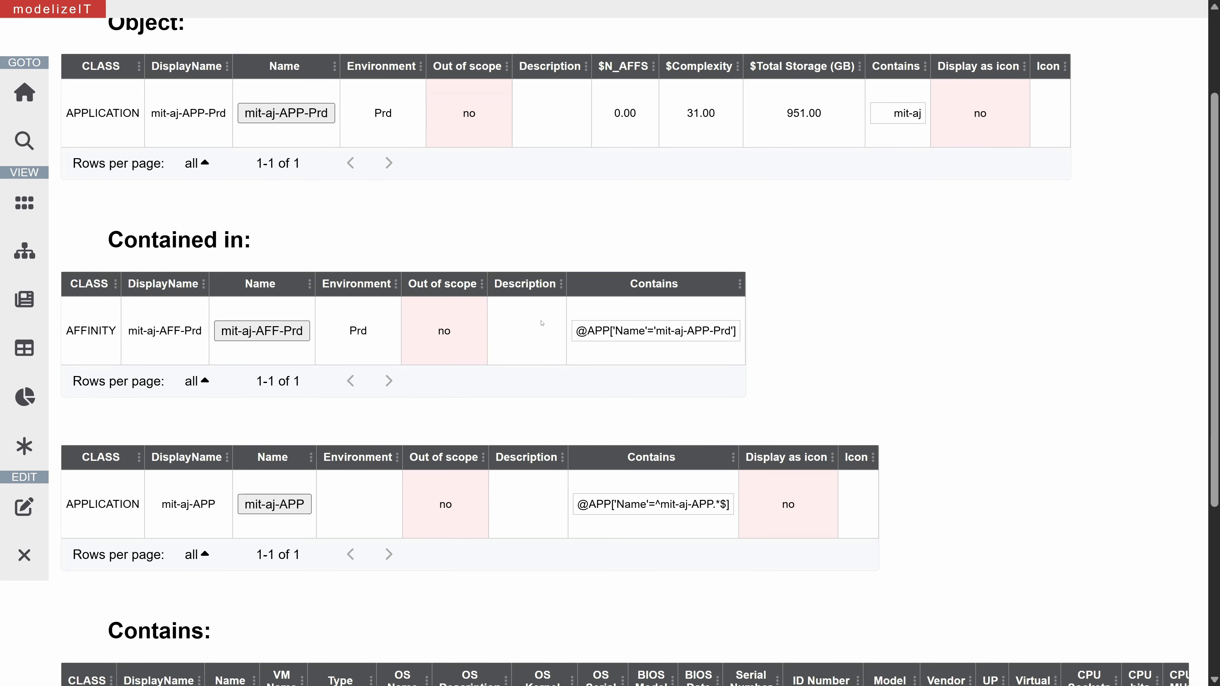